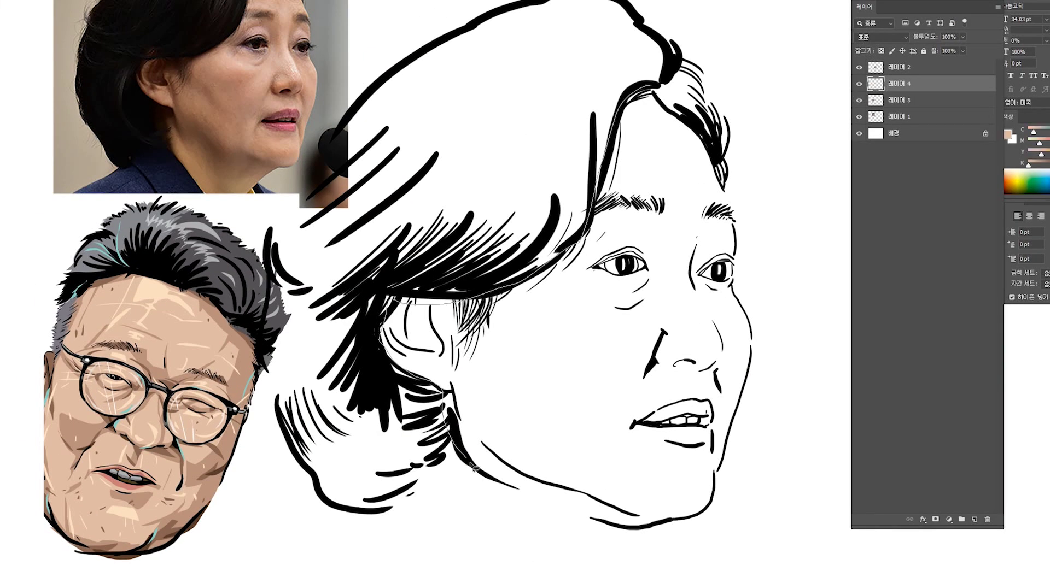
Outline the whole face along its line art and fill it with a flat skin tone on 레이어 4.
mouse_move(719, 470)
left_mouse_down()
mouse_move(736, 306)
mouse_move(711, 145)
mouse_move(660, 80)
left_mouse_up()
key("alt+BackSpace")
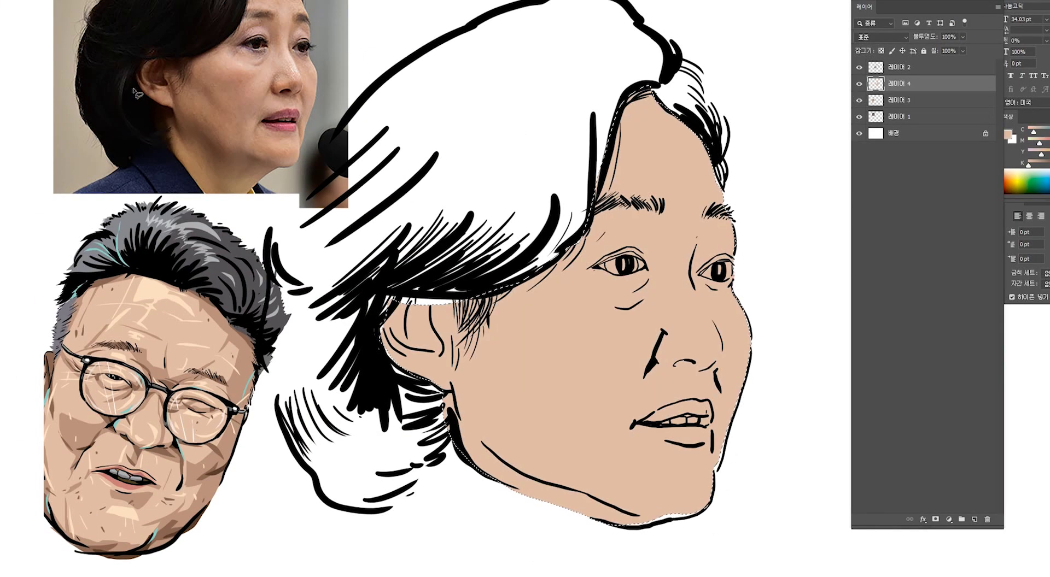
key("ctrl+d")
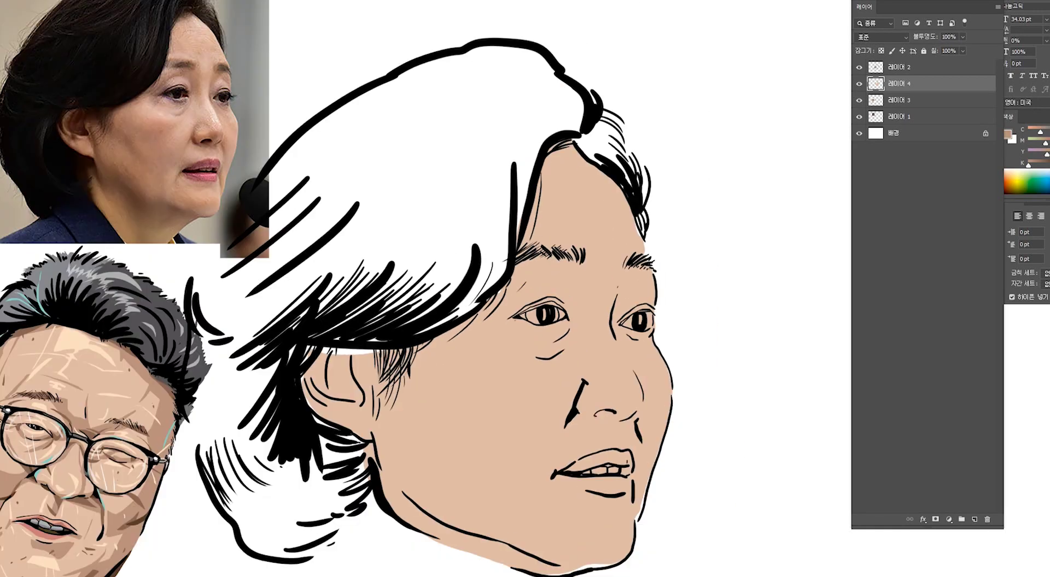
Move the reference photo on 레이어 1 closer to the drawn face, then make 레이어 4 active again.
left_click(900, 116)
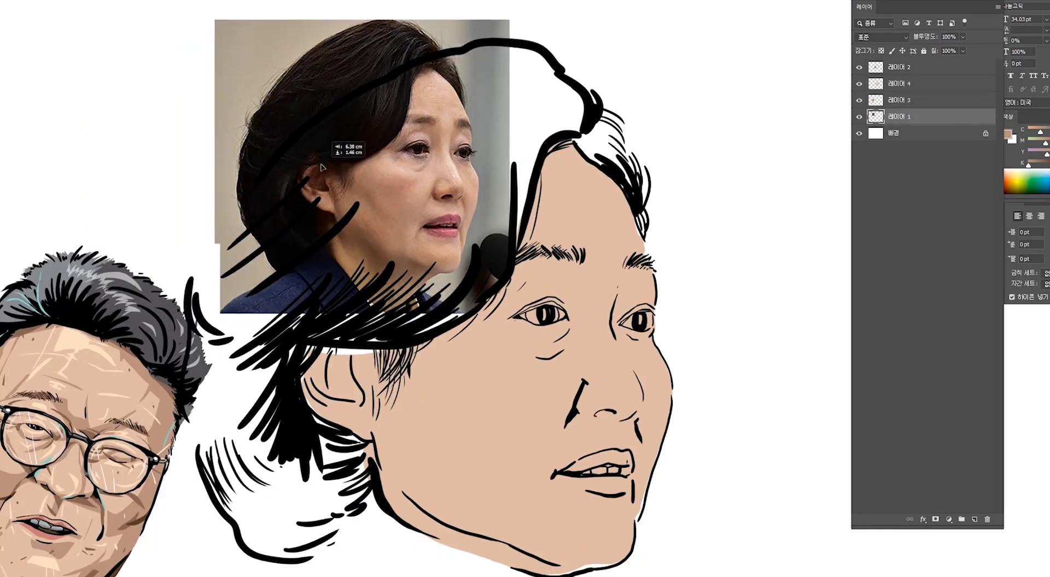
left_click_drag(137, 120, 358, 164)
scroll(602, 273, "up", 3)
scroll(611, 22, "up", 3)
left_click(899, 83)
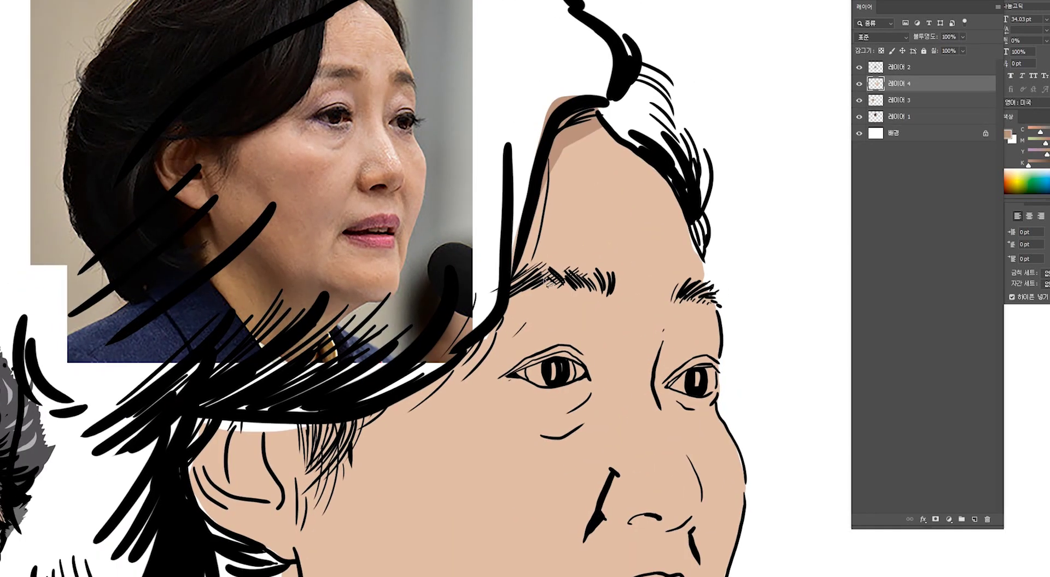
Fill darker skin-tone shadow shapes around the near eye socket, beside the nose bridge and under that eye.
scroll(604, 270, "down", 1)
left_click_drag(605, 270, 624, 401)
key("alt+BackSpace")
mouse_move(537, 326)
left_mouse_down()
mouse_move(511, 272)
mouse_move(454, 337)
mouse_move(525, 273)
mouse_move(569, 361)
mouse_move(596, 328)
left_mouse_up()
scroll(511, 272, "down", 1)
key("alt+BackSpace")
key("alt+BackSpace")
left_click_drag(536, 377, 595, 328)
key("alt+BackSpace")
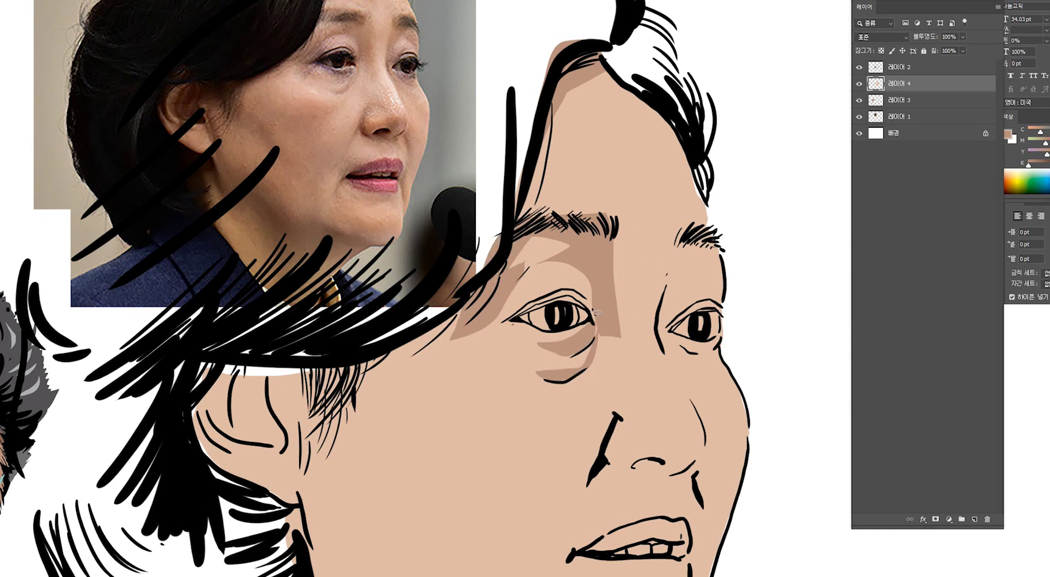
Add shadow shapes above the far eye, on the near eyelid and in the folds beneath both eyes.
left_click_drag(669, 285, 725, 260)
key("alt+BackSpace")
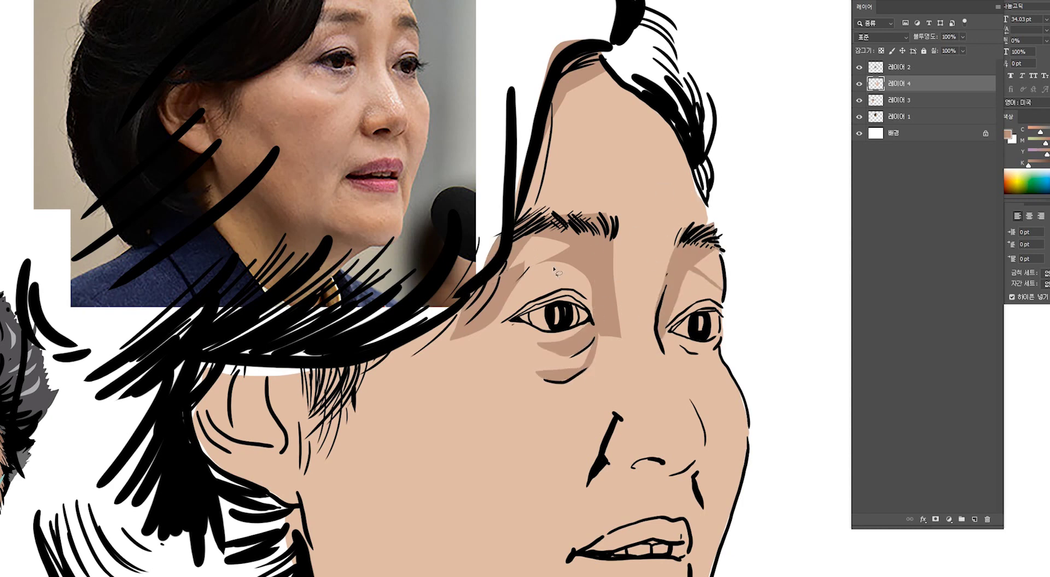
left_click_drag(554, 270, 579, 285)
key("alt+BackSpace")
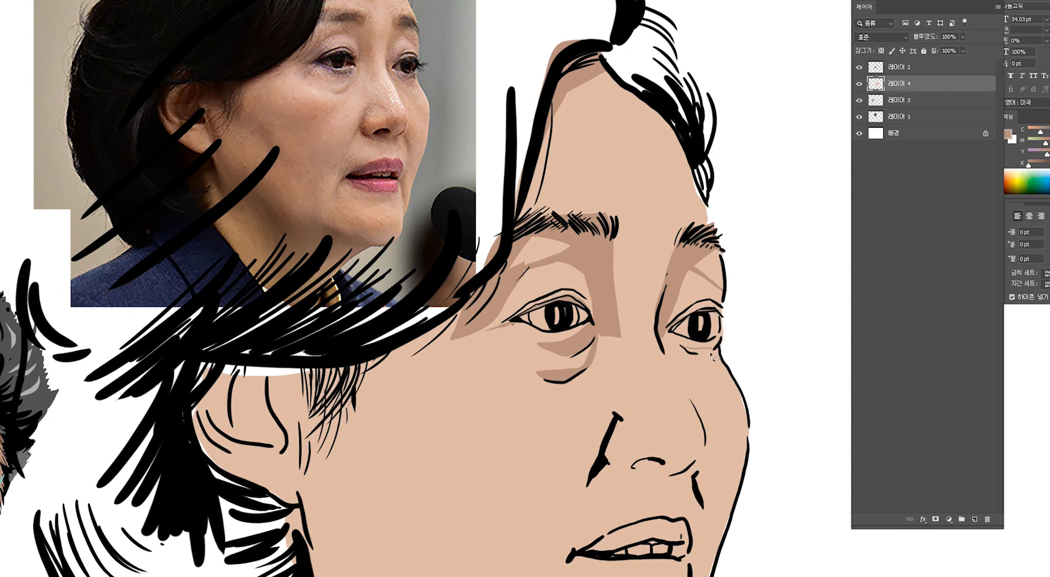
mouse_move(698, 377)
left_mouse_down()
mouse_move(644, 309)
mouse_move(727, 297)
left_mouse_up()
key("alt+BackSpace")
left_click_drag(541, 351, 511, 330)
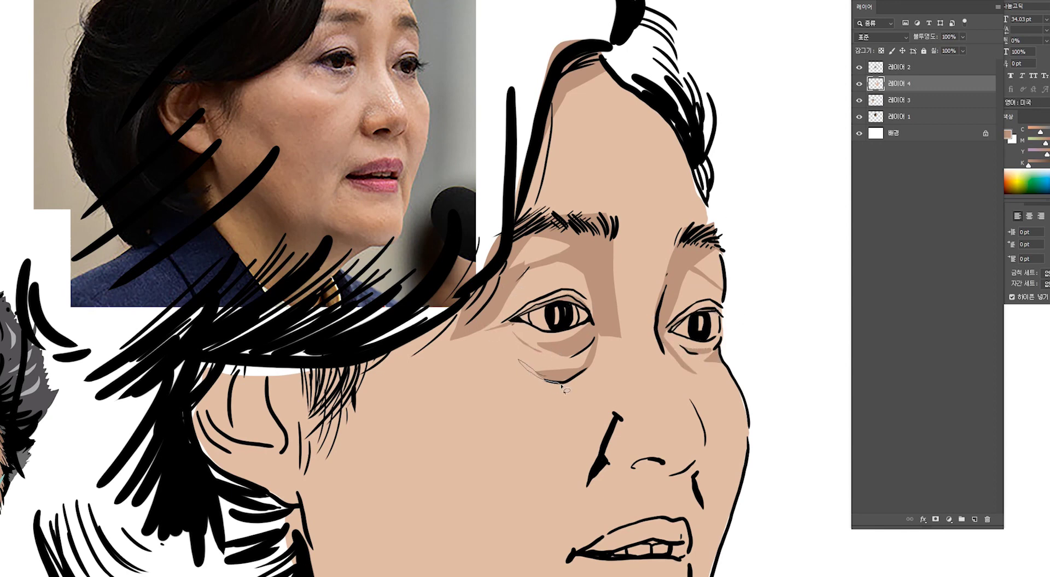
left_click_drag(561, 386, 567, 388)
key("alt+BackSpace")
Fill shadow shapes around the nose, the smile line, the groove above the lip and the mouth corner.
scroll(647, 204, "up", 1)
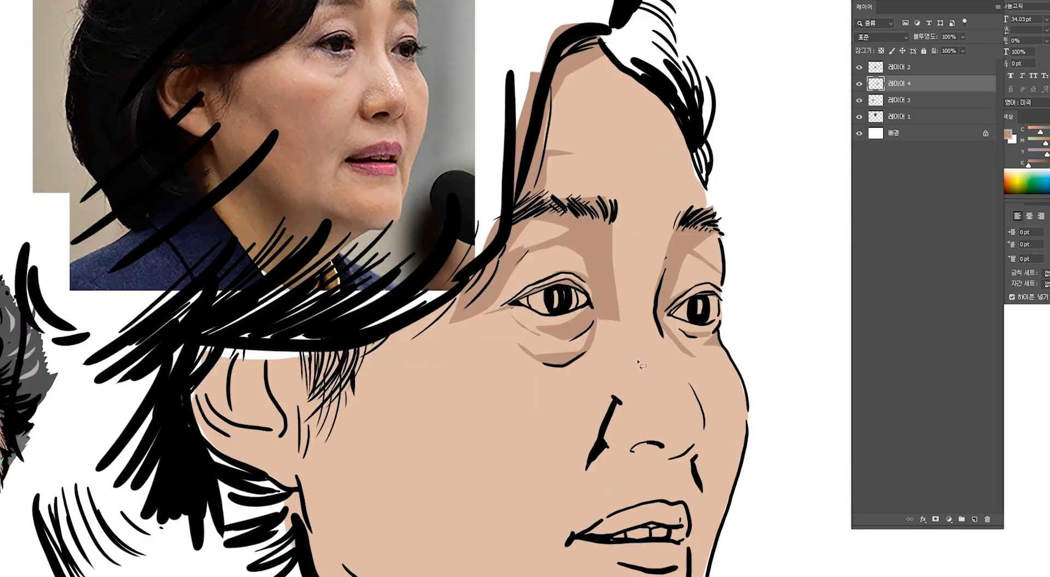
scroll(646, 361, "down", 1)
mouse_move(611, 395)
left_mouse_down()
mouse_move(666, 413)
mouse_move(600, 362)
mouse_move(645, 383)
left_mouse_up()
scroll(601, 362, "down", 3)
key("alt+BackSpace")
left_click_drag(578, 334, 580, 313)
key("alt+BackSpace")
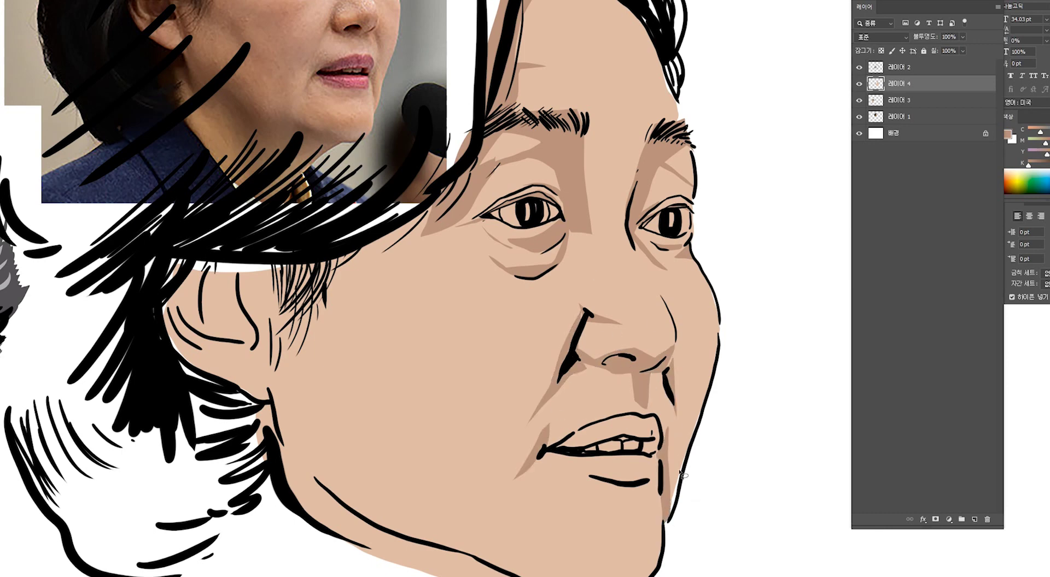
Shade the underside of the jaw and the ear with the darker skin tone.
scroll(555, 519, "down", 5)
mouse_move(517, 420)
left_mouse_down()
mouse_move(432, 437)
mouse_move(516, 420)
left_mouse_up()
key("alt+BackSpace")
key("ctrl+minus")
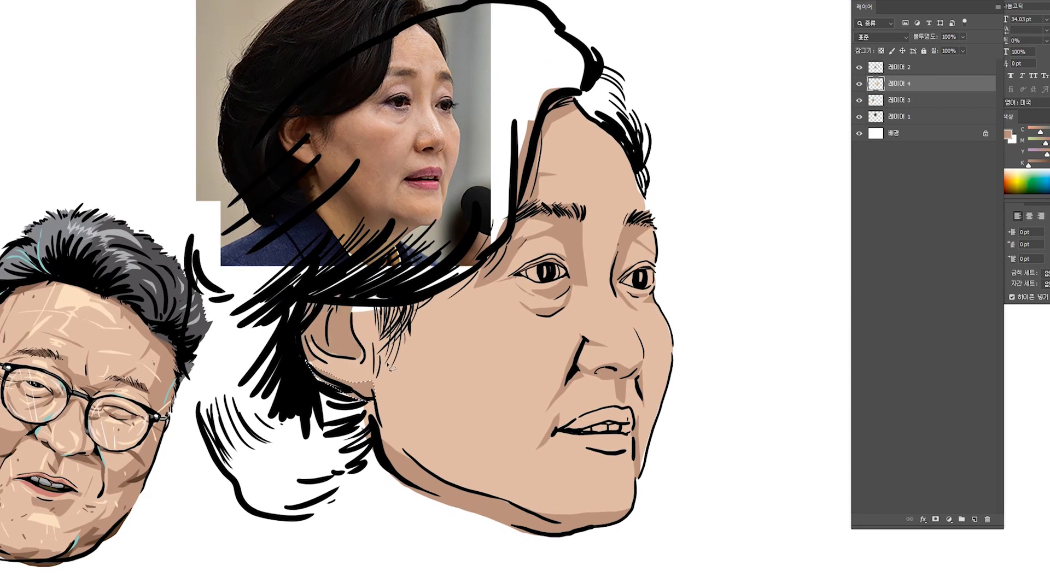
mouse_move(376, 305)
left_mouse_down()
mouse_move(393, 366)
mouse_move(406, 307)
left_mouse_up()
key("alt+BackSpace")
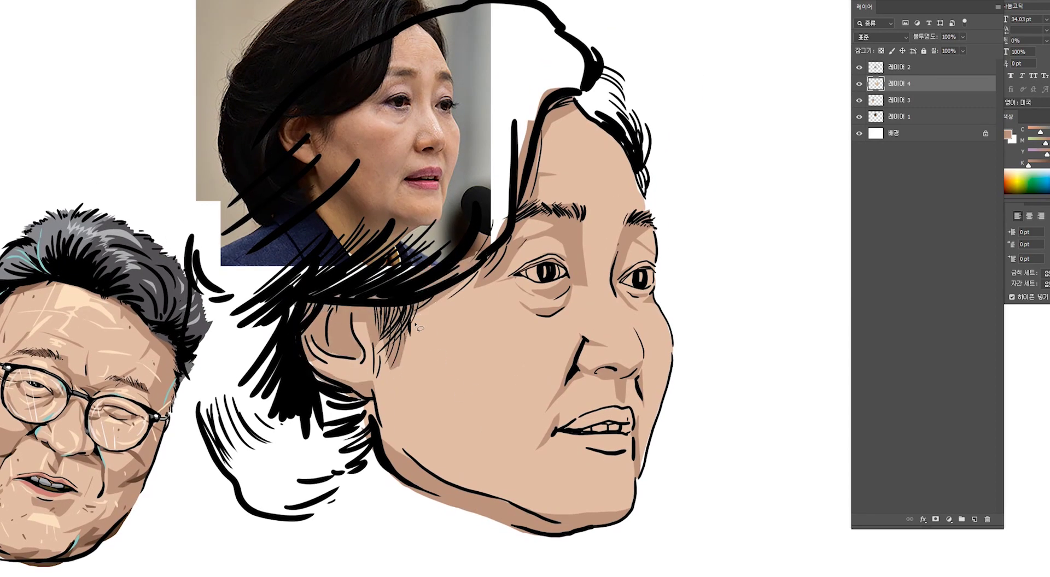
Fill shadow shapes on the cheek near the sideburn, along the jaw, below the near eye and under the hairline.
key("alt+BackSpace")
key("alt+BackSpace")
left_click_drag(376, 429, 377, 454)
key("alt+BackSpace")
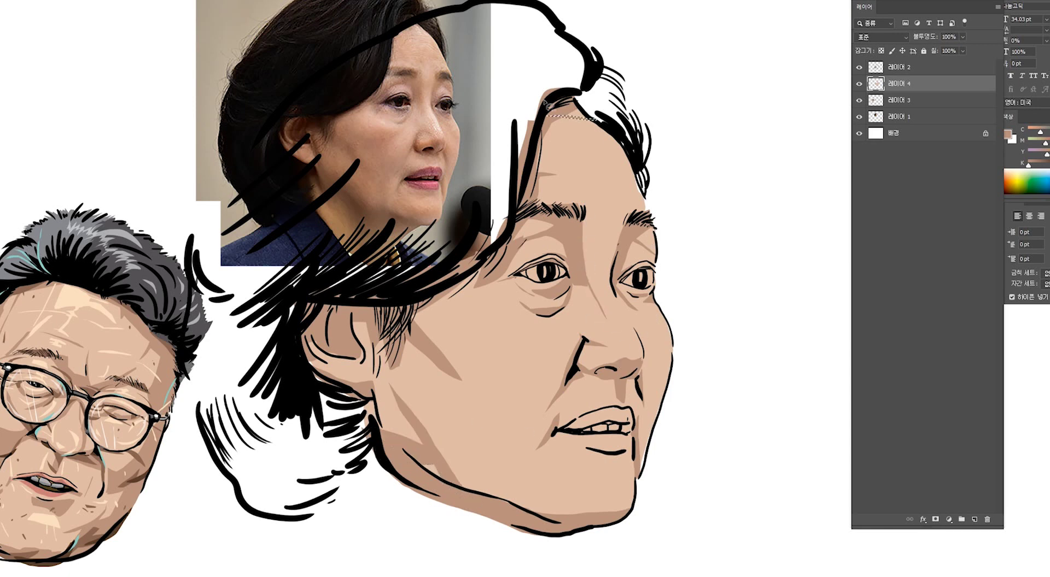
left_click_drag(623, 233, 633, 205)
key("alt+BackSpace")
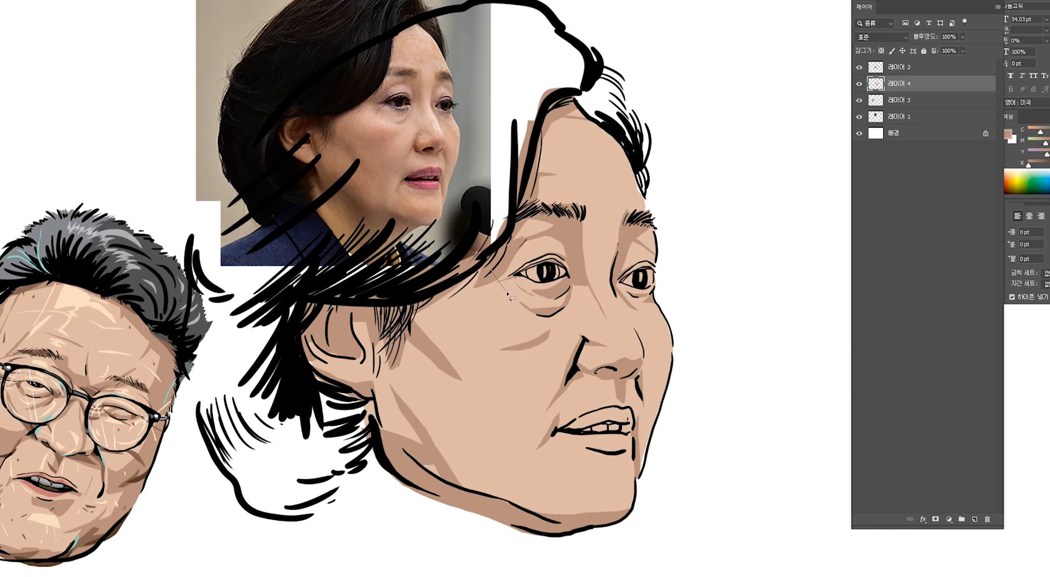
key("alt+BackSpace")
left_click_drag(641, 314, 653, 313)
Sample a darker brown from the finished male portrait and fill deep shadows around the eye, nose, lower lip and ear.
left_click(128, 451, "alt")
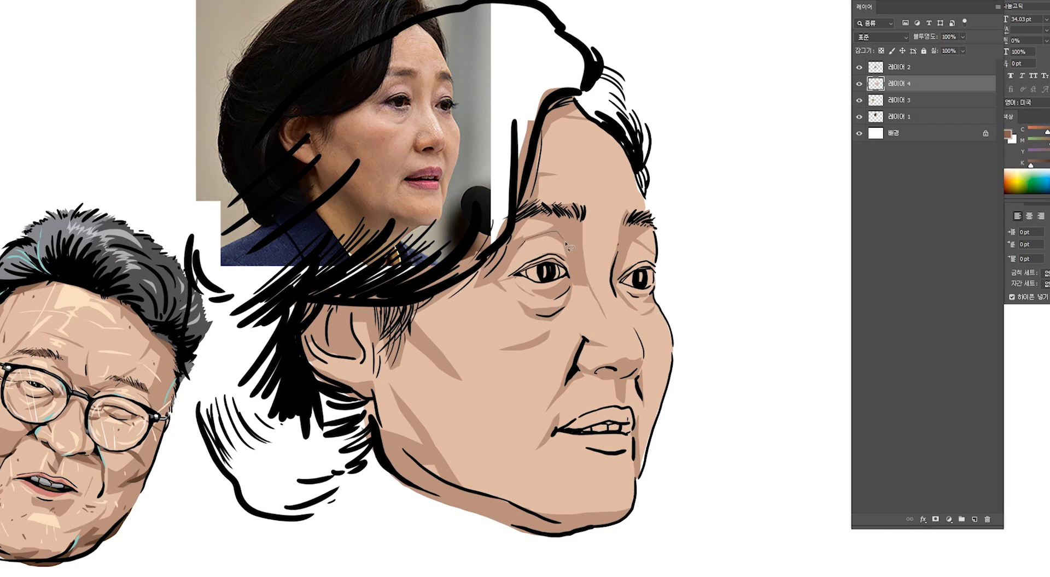
left_click_drag(566, 247, 569, 247)
key("alt+BackSpace")
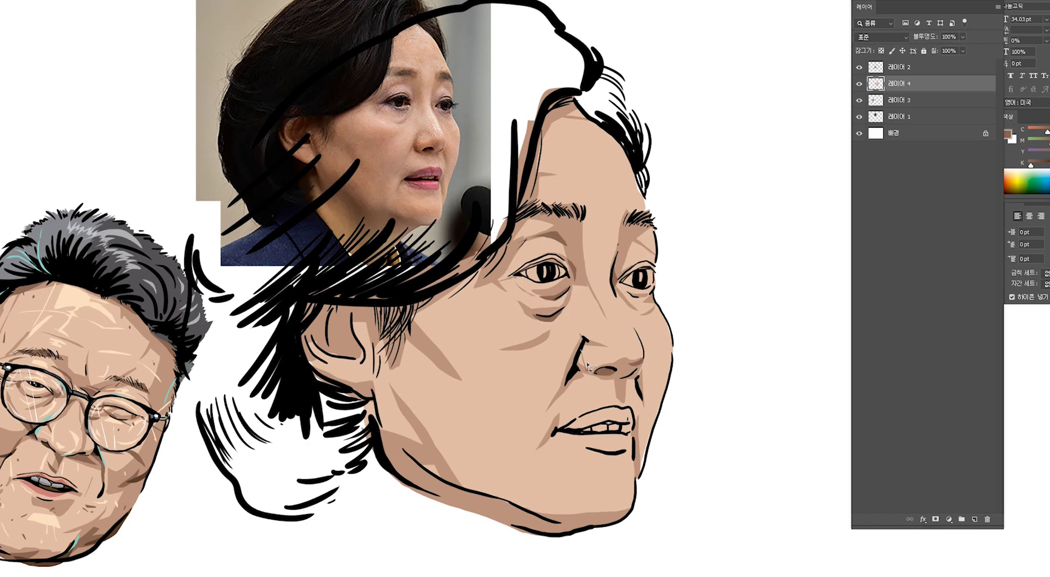
mouse_move(590, 379)
left_mouse_down()
mouse_move(634, 358)
mouse_move(564, 395)
left_mouse_up()
left_click_drag(620, 456, 594, 453)
mouse_move(597, 511)
left_mouse_down()
mouse_move(513, 529)
mouse_move(580, 526)
left_mouse_up()
mouse_move(355, 307)
left_mouse_down()
mouse_move(381, 424)
mouse_move(410, 320)
left_mouse_up()
key("alt+BackSpace")
Fill the narrow shadows along the upper lids and inner corners of the eyes with the darker brown.
scroll(536, 304, "up", 3)
mouse_move(479, 224)
left_mouse_down()
mouse_move(602, 180)
mouse_move(481, 219)
left_mouse_up()
key("alt+BackSpace")
left_click_drag(810, 235, 470, 175)
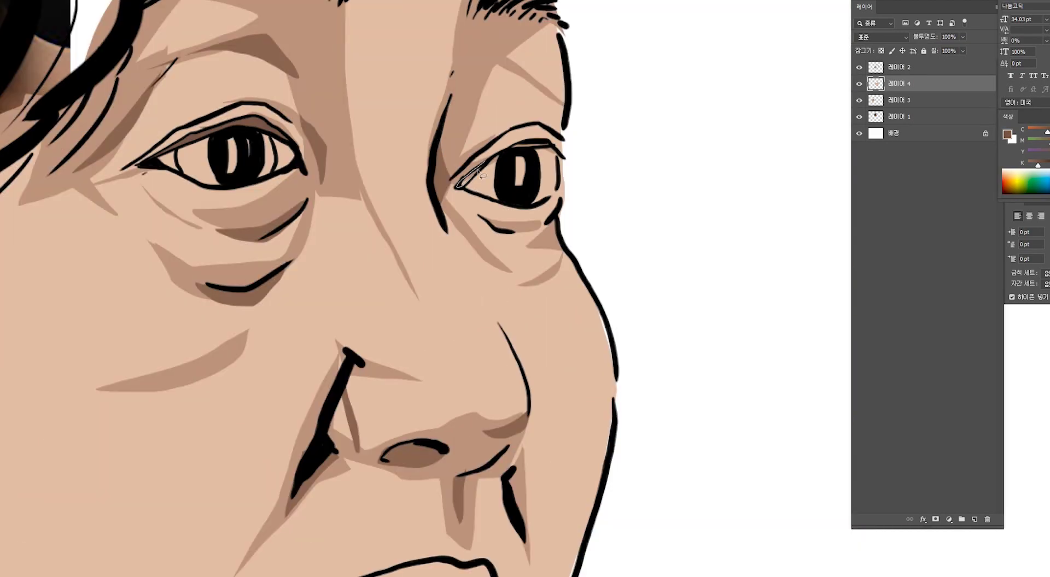
left_click_drag(387, 445, 459, 183)
Darken the colour to a very dark brown and fill the nostril and the creases beside the nose.
left_click_drag(1038, 164, 1049, 164)
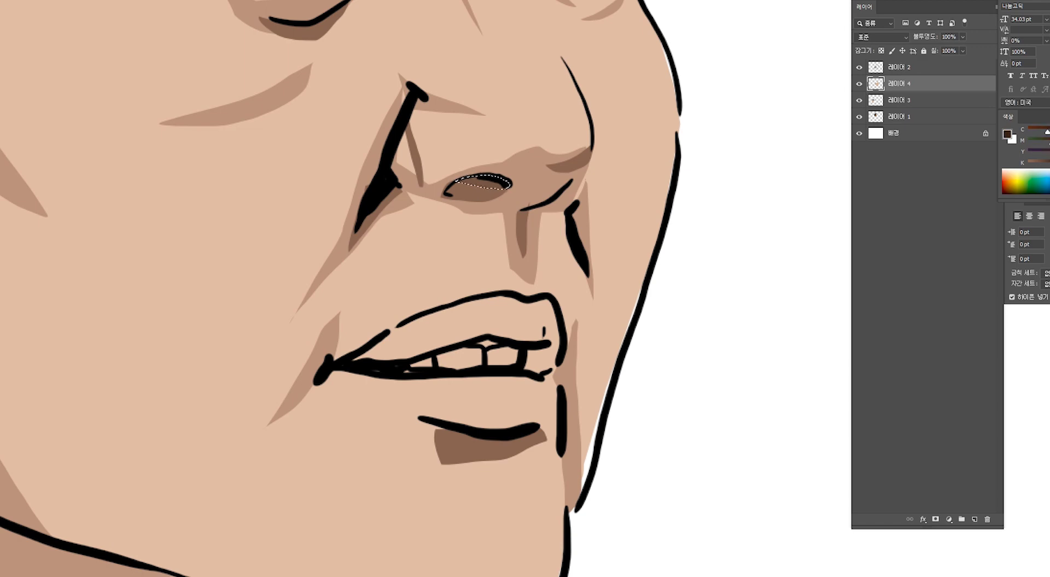
key("alt+BackSpace")
key("alt+BackSpace")
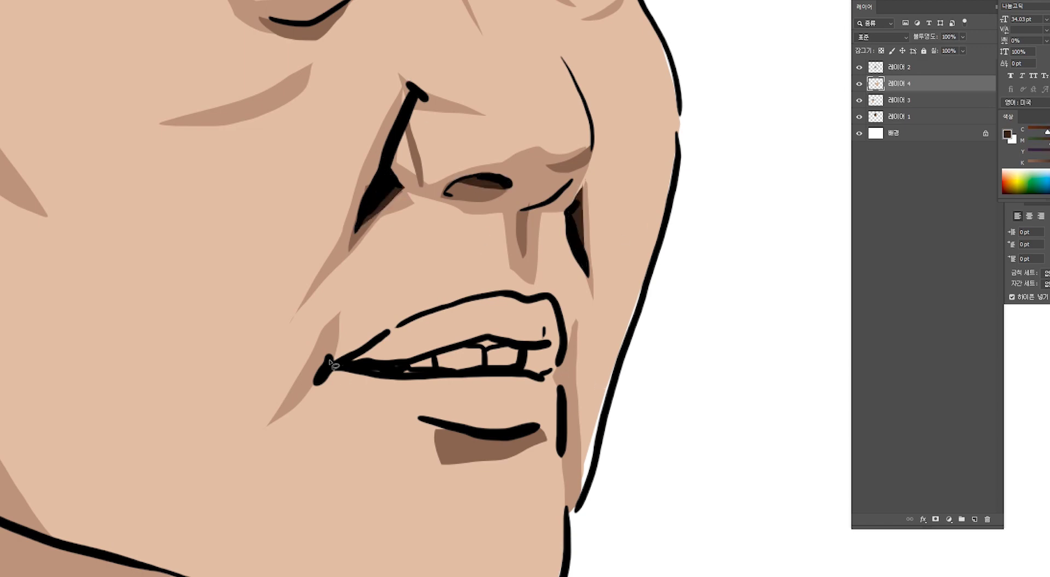
key("ctrl+0")
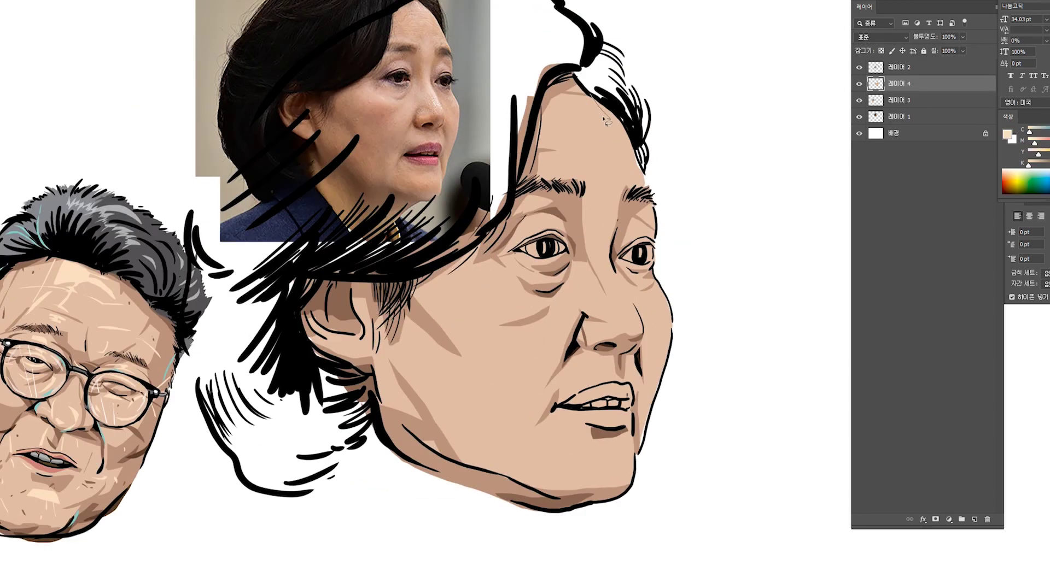
Fill light cream highlight shapes across the forehead.
left_click_drag(552, 108, 584, 149)
key("alt+BackSpace")
key("ctrl+d")
key("ctrl+0")
scroll(592, 160, "up", 2)
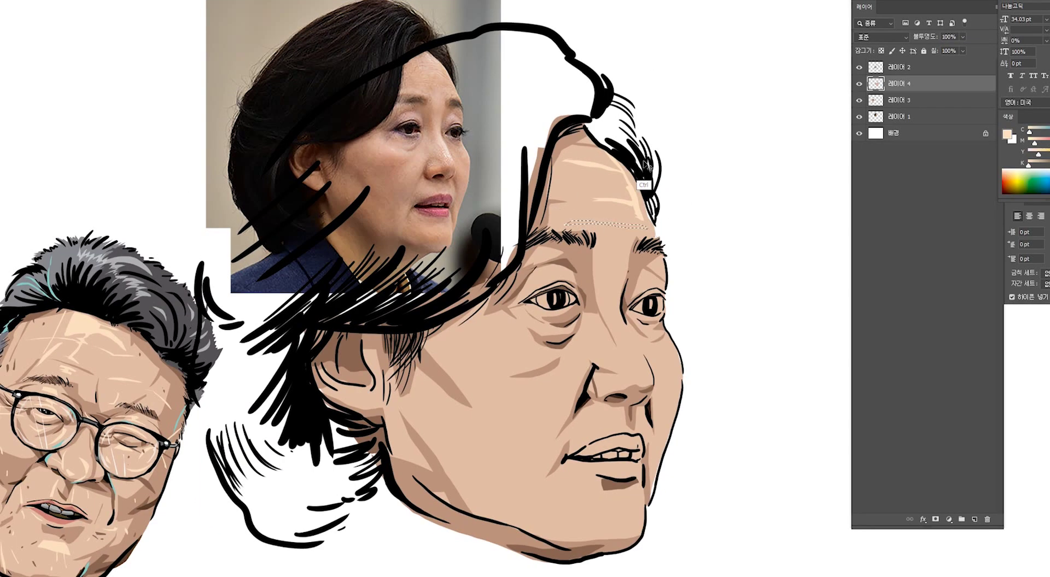
Add cream highlight shapes to the cheeks, nose, upper eyelids, upper lip area and chin.
left_click_drag(621, 313, 621, 313)
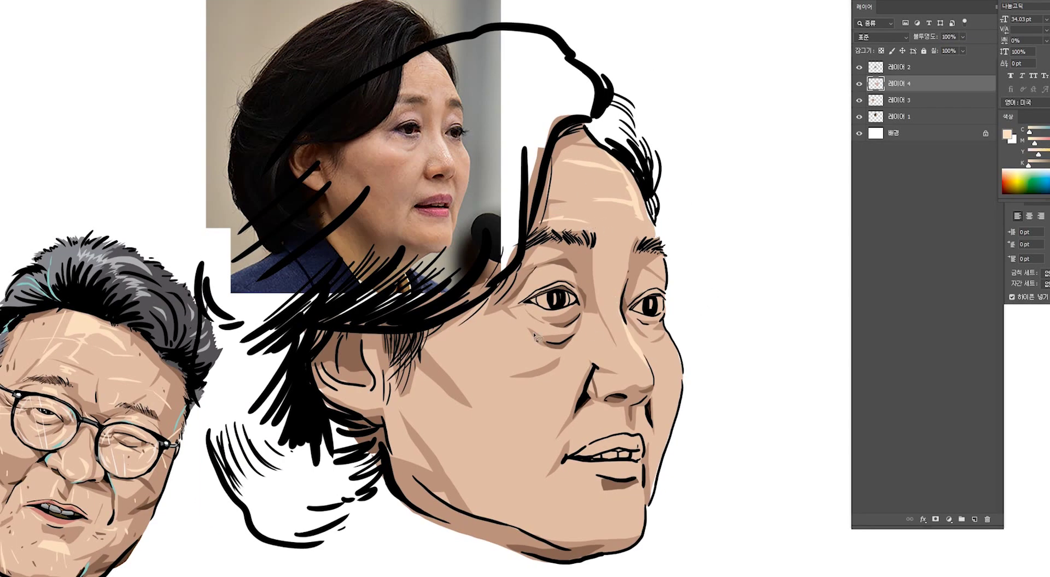
left_click_drag(469, 323, 470, 324)
left_click_drag(670, 343, 671, 345)
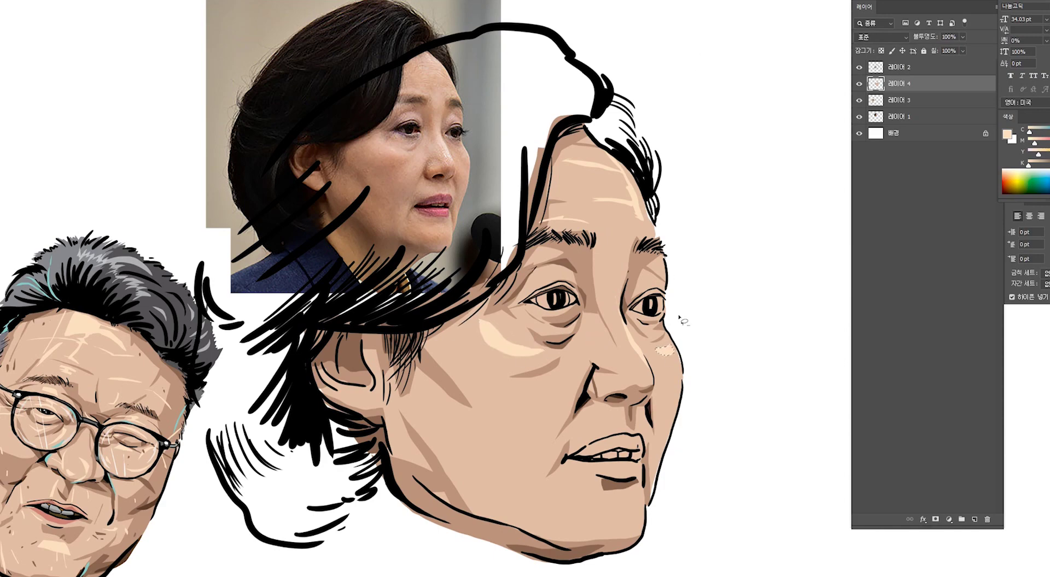
key("alt+Delete")
left_click_drag(602, 376, 603, 377)
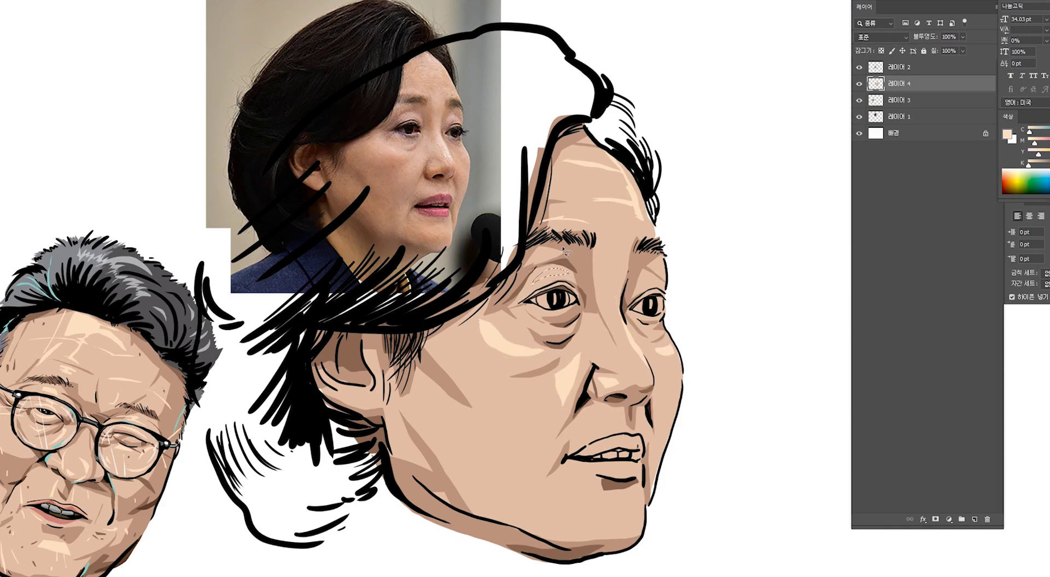
scroll(565, 251, "up", 2)
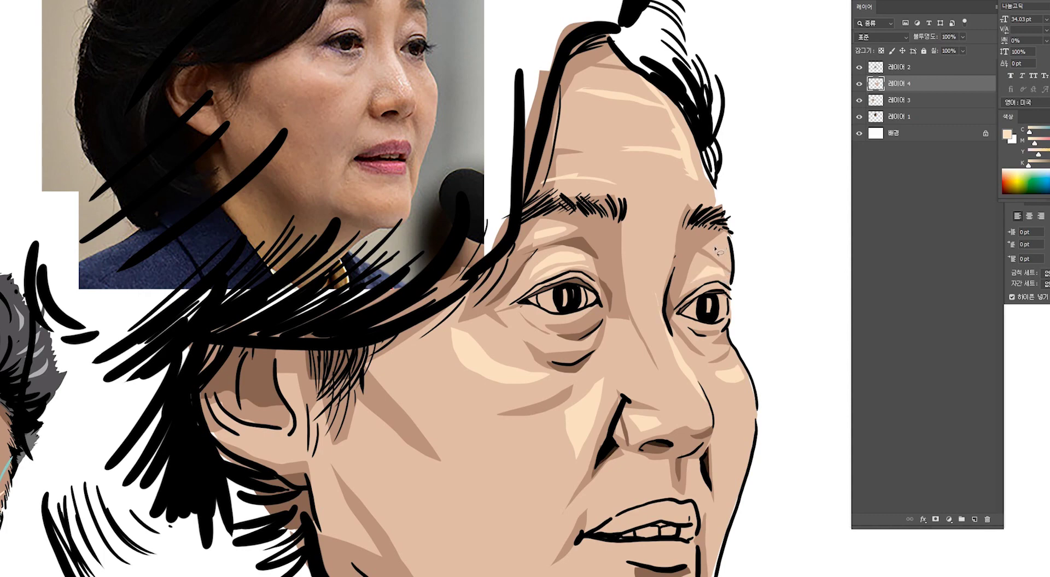
scroll(597, 246, "down", 4)
scroll(632, 246, "down", 2)
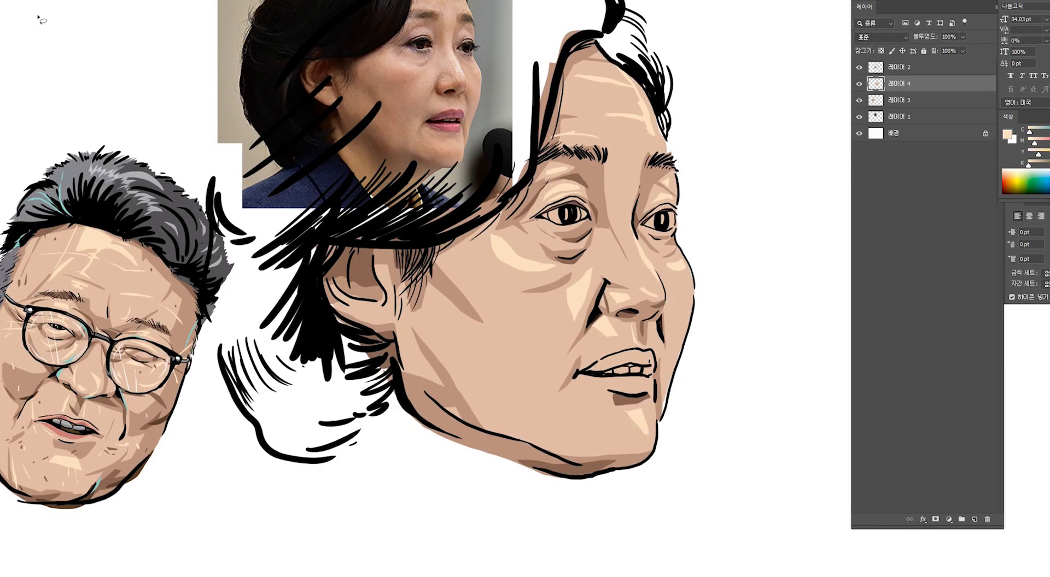
Sample a pinkish skin tone and outline small areas along the bridge of the nose and between the brows.
left_click(488, 116, "alt")
mouse_move(620, 239)
left_mouse_down()
mouse_move(635, 201)
mouse_move(625, 241)
left_mouse_up()
left_click(636, 230, "alt")
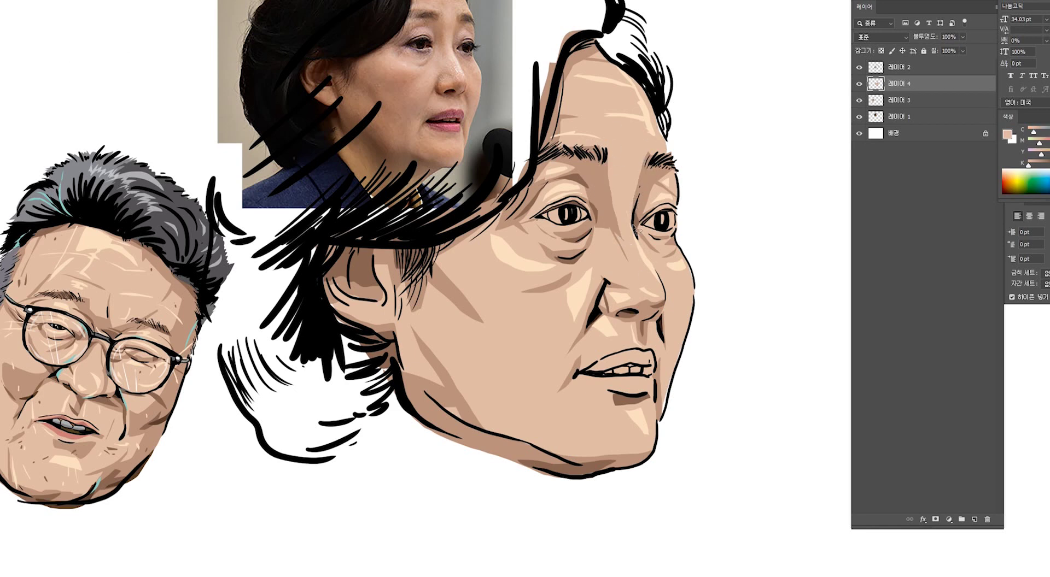
mouse_move(617, 192)
left_mouse_down()
mouse_move(623, 257)
mouse_move(615, 208)
left_mouse_up()
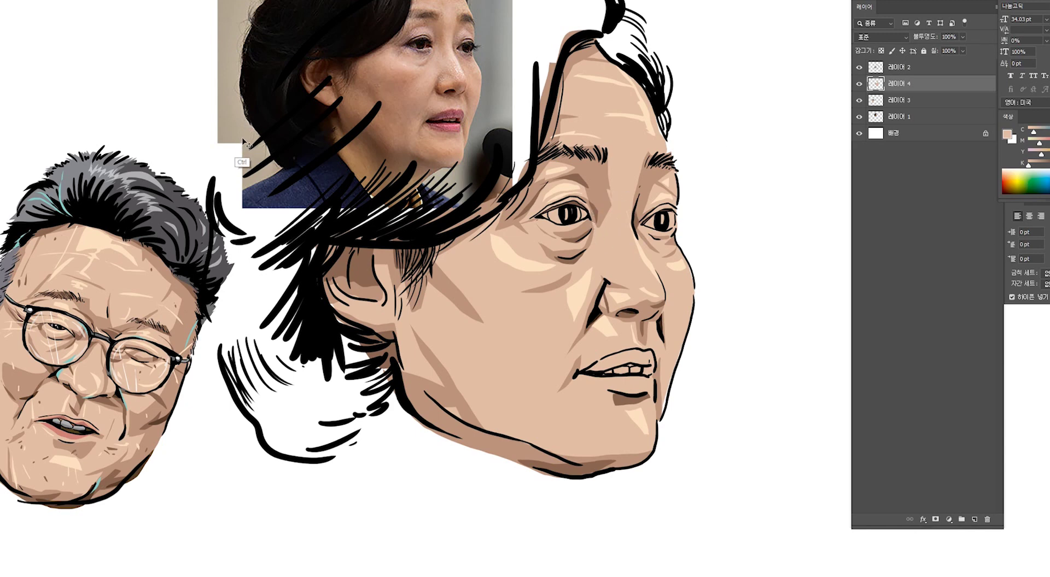
Sample a dark brown and fill the deepest shadows inside the ear and under the hairline atop the forehead.
left_click(244, 159, "alt")
left_click(86, 73, "alt")
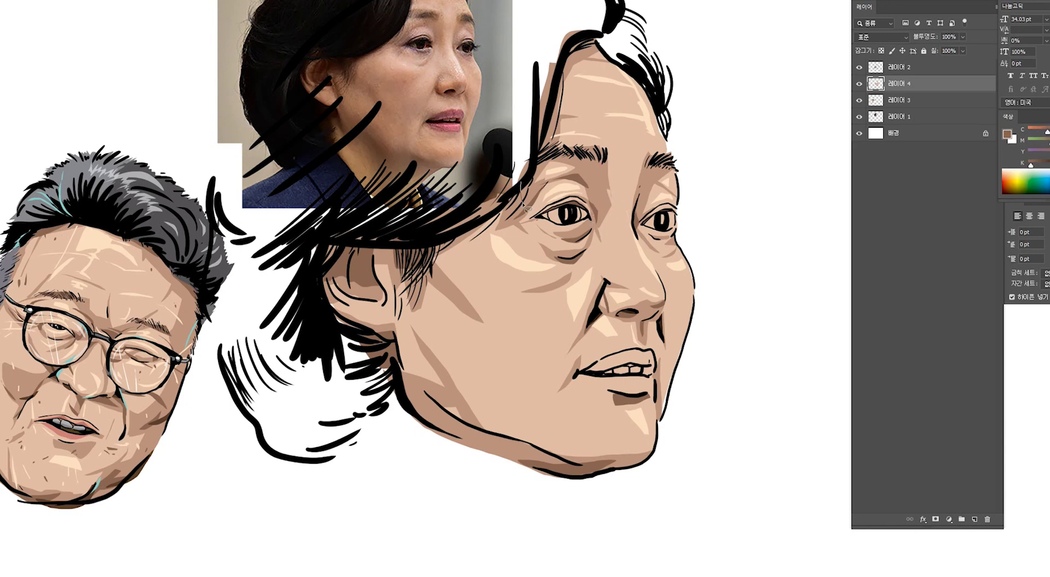
left_click(370, 248, "alt")
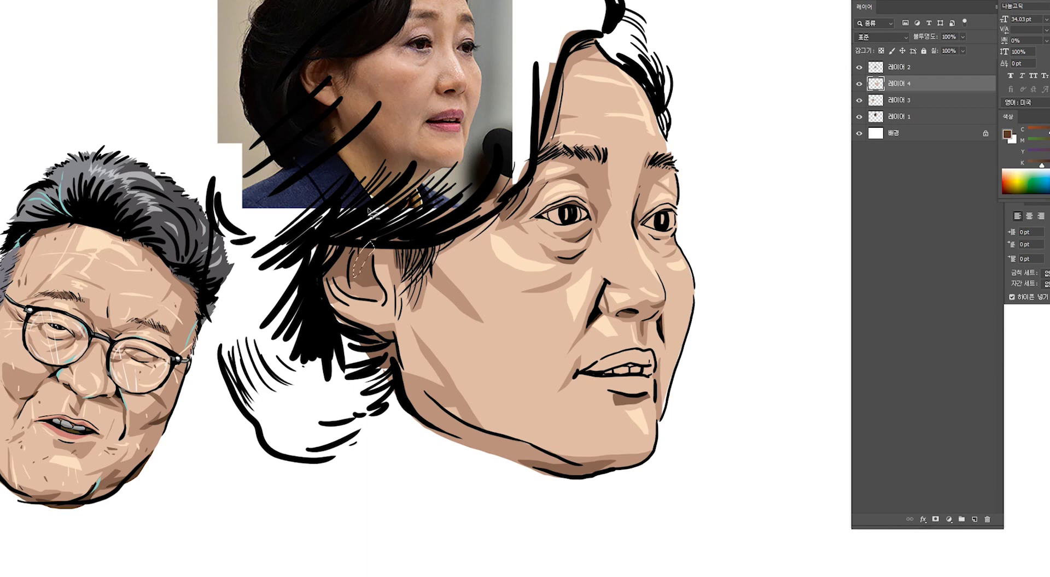
mouse_move(355, 274)
left_mouse_down()
mouse_move(334, 232)
mouse_move(331, 298)
mouse_move(383, 254)
left_mouse_up()
key("alt+BackSpace")
key("ctrl+d")
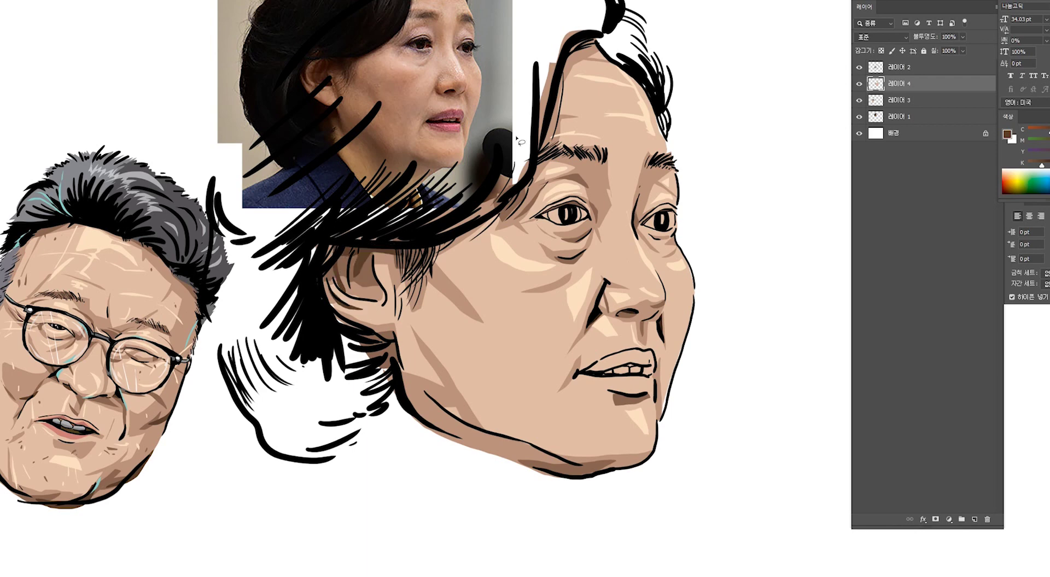
mouse_move(601, 34)
left_mouse_down()
mouse_move(573, 38)
mouse_move(566, 57)
left_mouse_up()
key("alt+BackSpace")
key("ctrl+d")
Sample a dark brown and fill the inner and outer corners of both eyes with it.
left_click(657, 321, "alt")
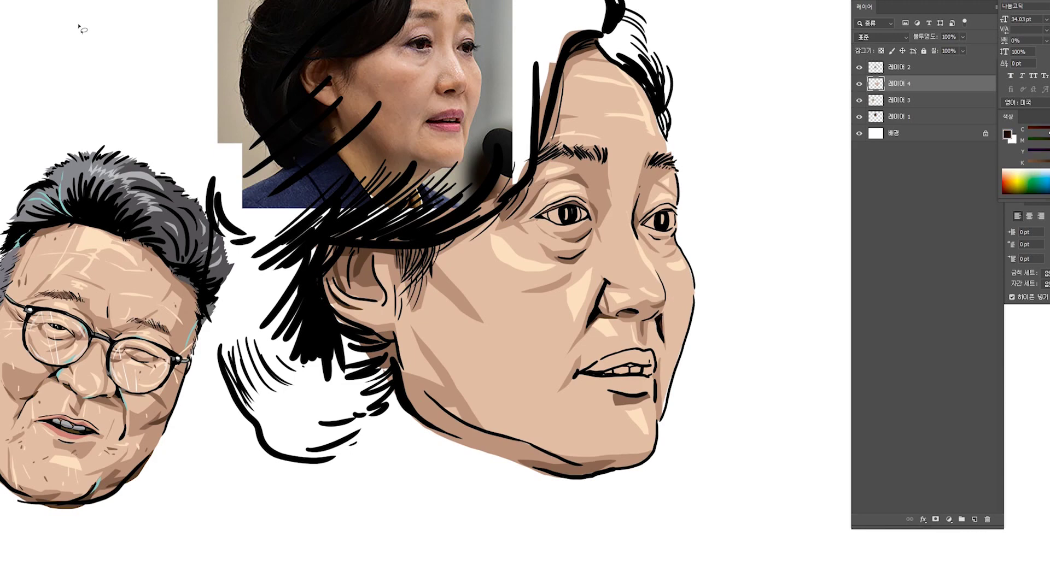
scroll(516, 145, "up", 5)
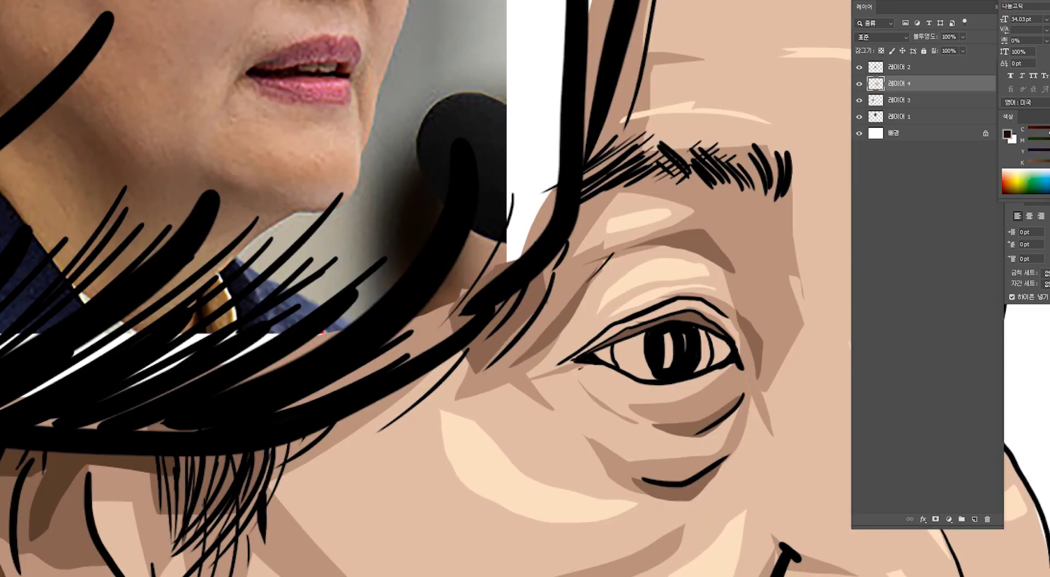
left_click_drag(412, 163, 328, 136)
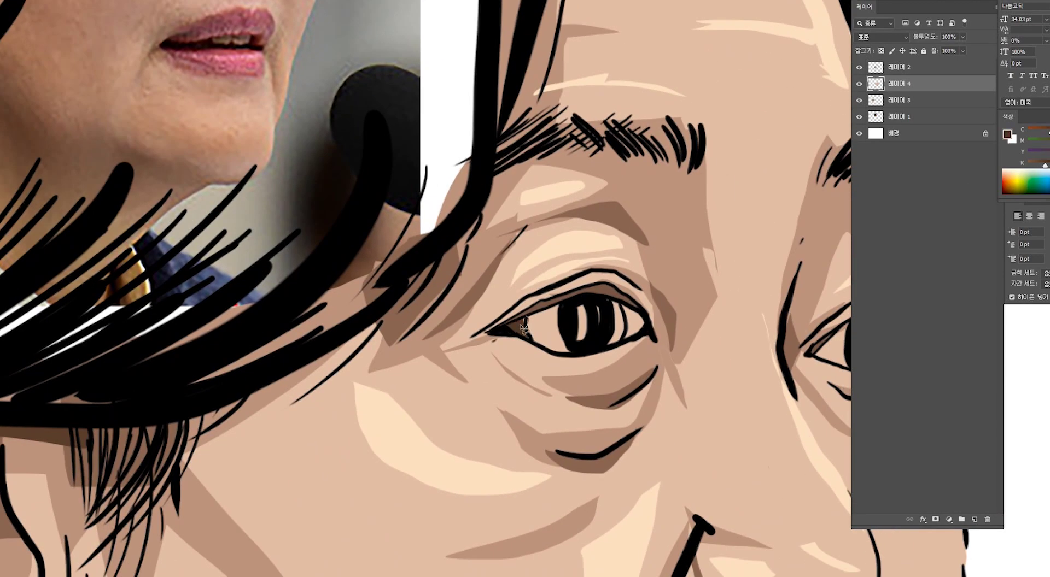
scroll(625, 343, "down", 2)
scroll(609, 244, "up", 2)
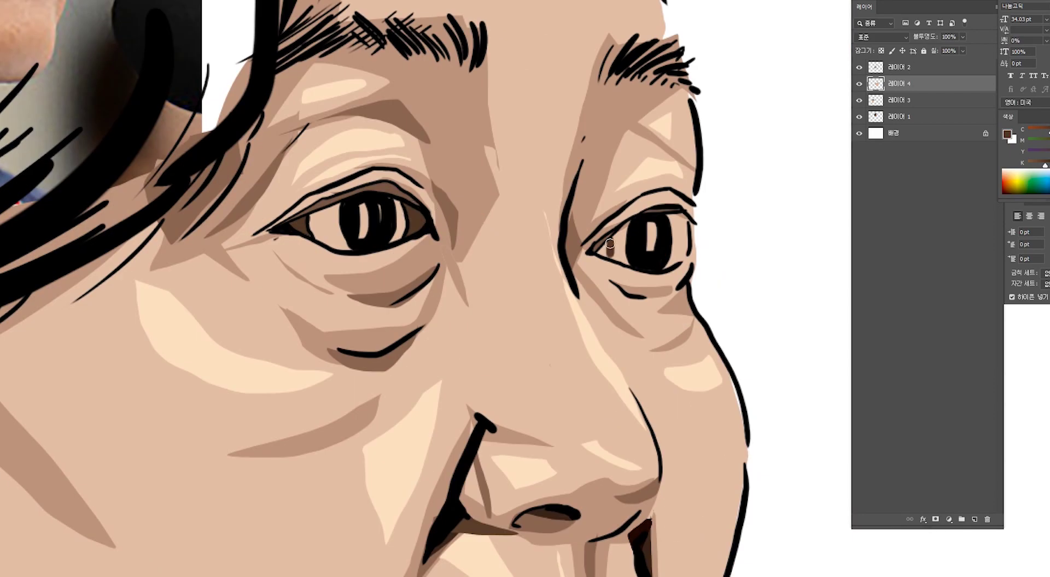
left_click_drag(689, 238, 809, 243)
Pick a very light grey and fill the whites of both eyes.
left_click_drag(1028, 181, 1042, 170)
mouse_move(432, 230)
left_mouse_down()
mouse_move(454, 232)
mouse_move(507, 207)
mouse_move(522, 241)
left_mouse_up()
mouse_move(738, 229)
left_mouse_down()
mouse_move(743, 257)
mouse_move(799, 232)
mouse_move(796, 263)
left_mouse_up()
Shade the lower edges of the eye whites in a darker grey and fill the iris reflections with bluish grey.
left_click_drag(1035, 164, 1046, 164)
mouse_move(482, 250)
left_mouse_down()
mouse_move(434, 245)
mouse_move(465, 249)
left_mouse_up()
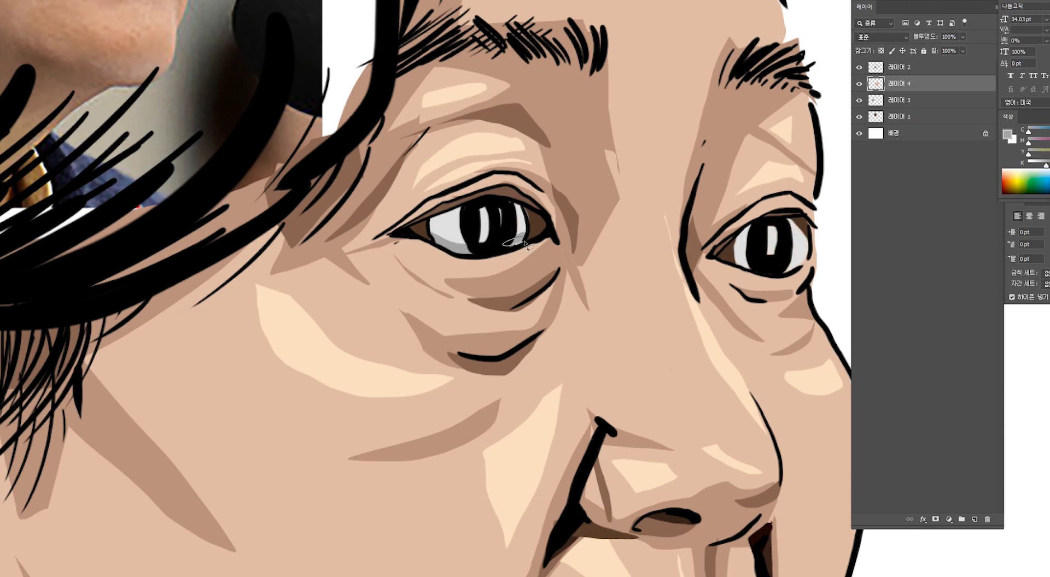
mouse_move(737, 259)
left_mouse_down()
mouse_move(763, 271)
mouse_move(744, 264)
left_mouse_up()
left_click_drag(815, 256, 795, 263)
left_click_drag(481, 216, 495, 229)
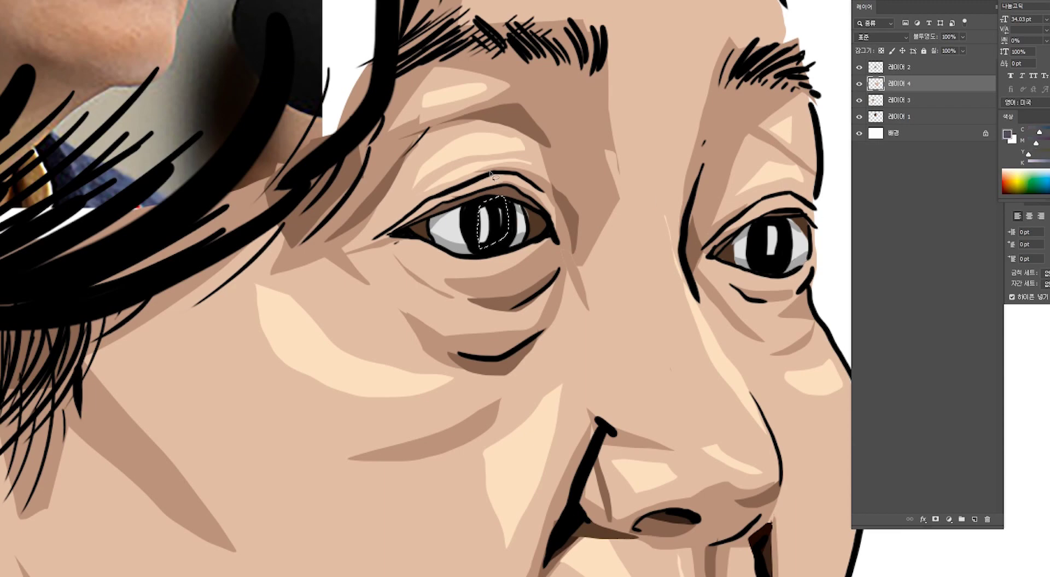
left_click_drag(771, 229, 772, 252)
Sample brown tones from the drawing and add thin shadow accents around the eyelids and eye corners.
left_click(526, 215, "alt")
scroll(526, 215, "down", 2)
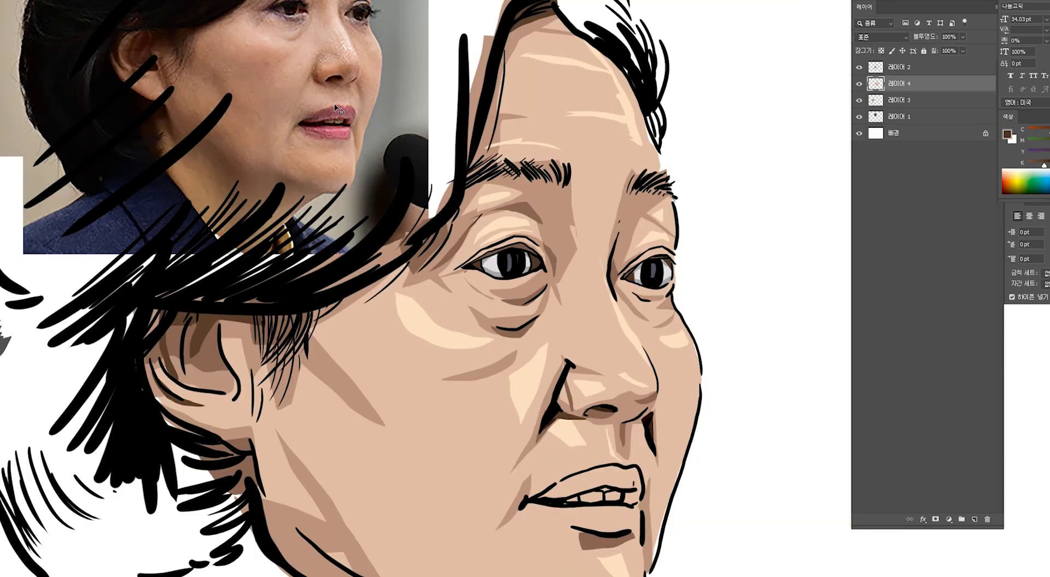
scroll(512, 141, "up", 2)
scroll(585, 407, "down", 2)
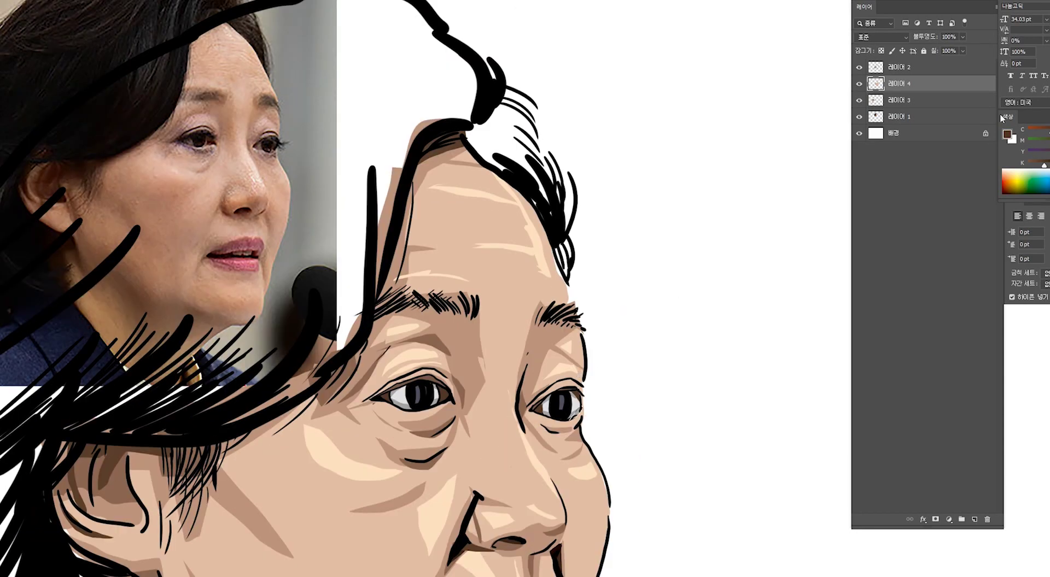
left_click(576, 414, "alt")
left_click(348, 405, "alt")
scroll(565, 379, "down", 1)
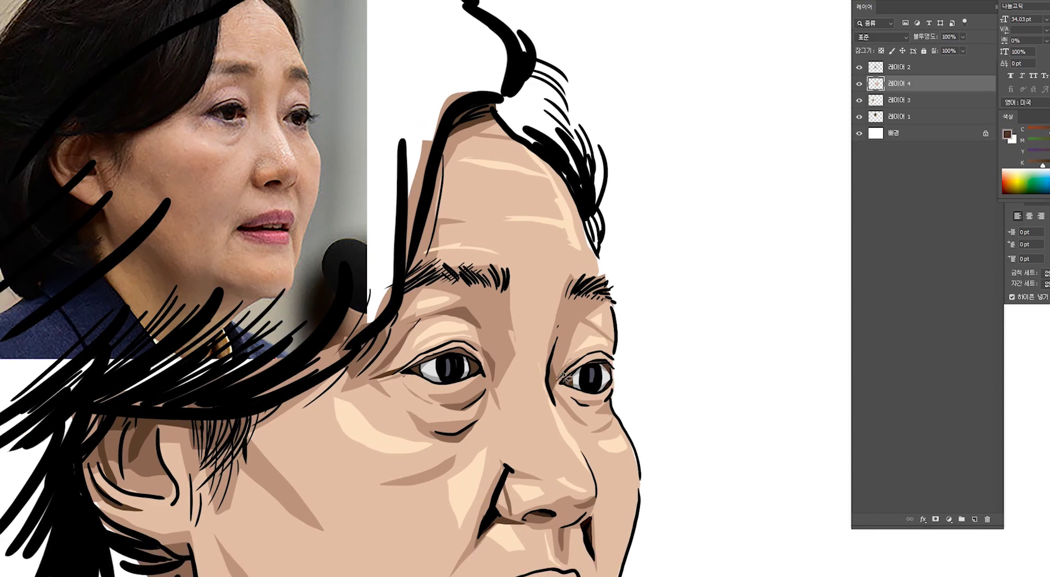
scroll(590, 327, "down", 1)
scroll(590, 327, "up", 3)
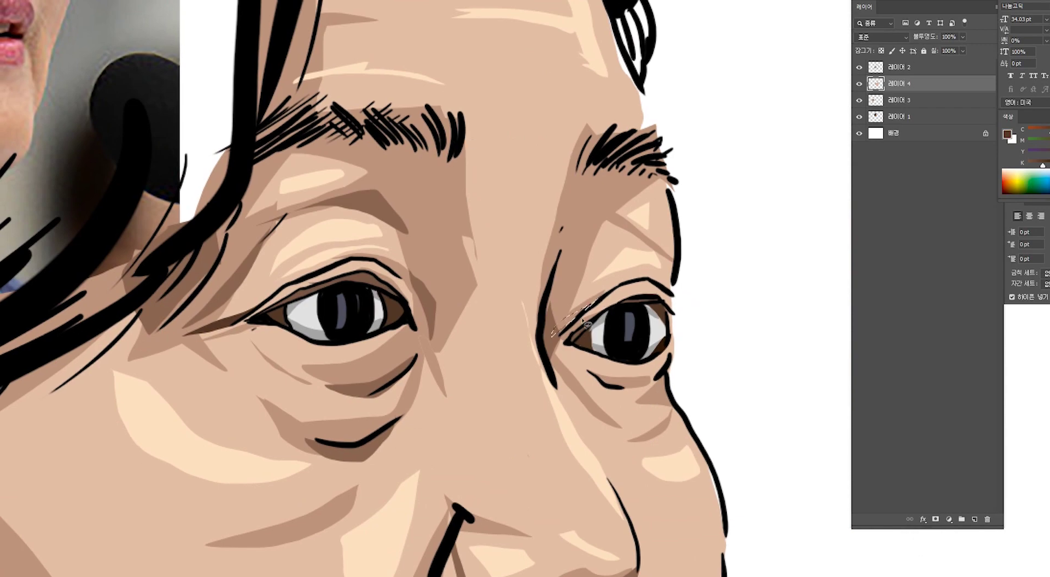
scroll(595, 307, "down", 2)
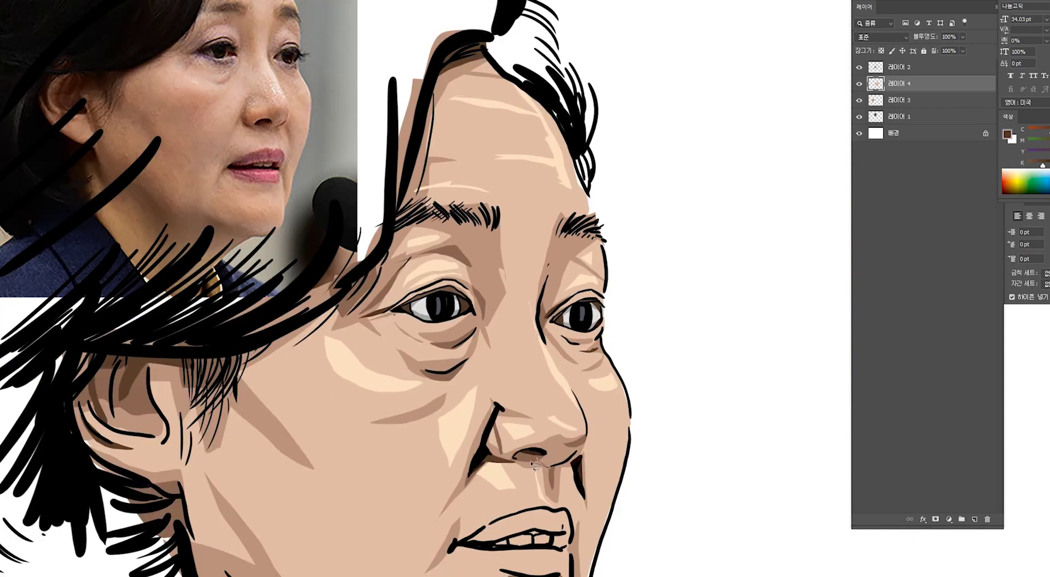
Sample the mauve lip colour from the reference photo and fill the upper and lower lips.
scroll(591, 376, "down", 3)
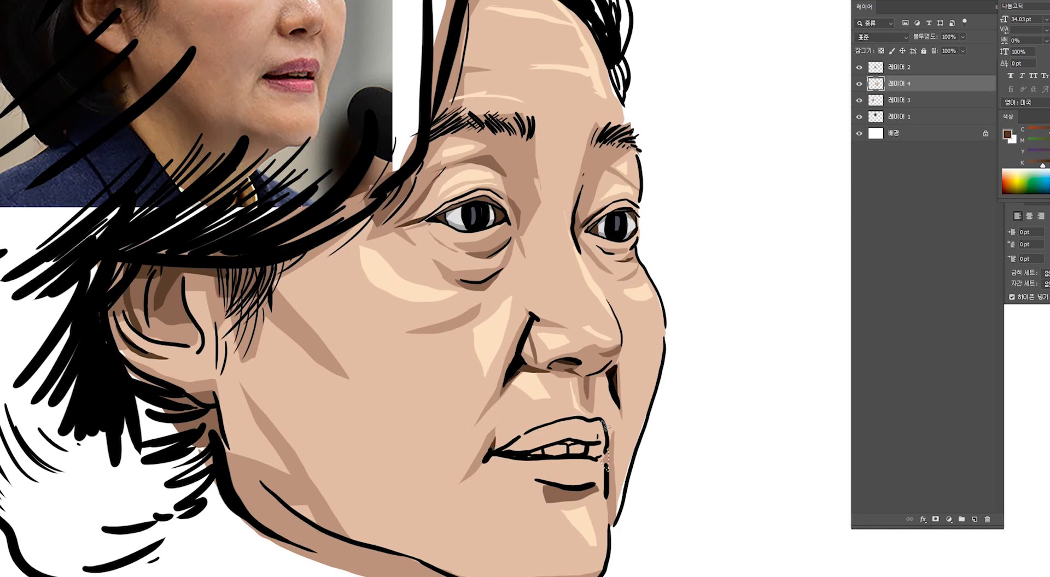
left_click_drag(605, 425, 604, 437)
left_click(313, 60, "alt")
key("alt+BackSpace")
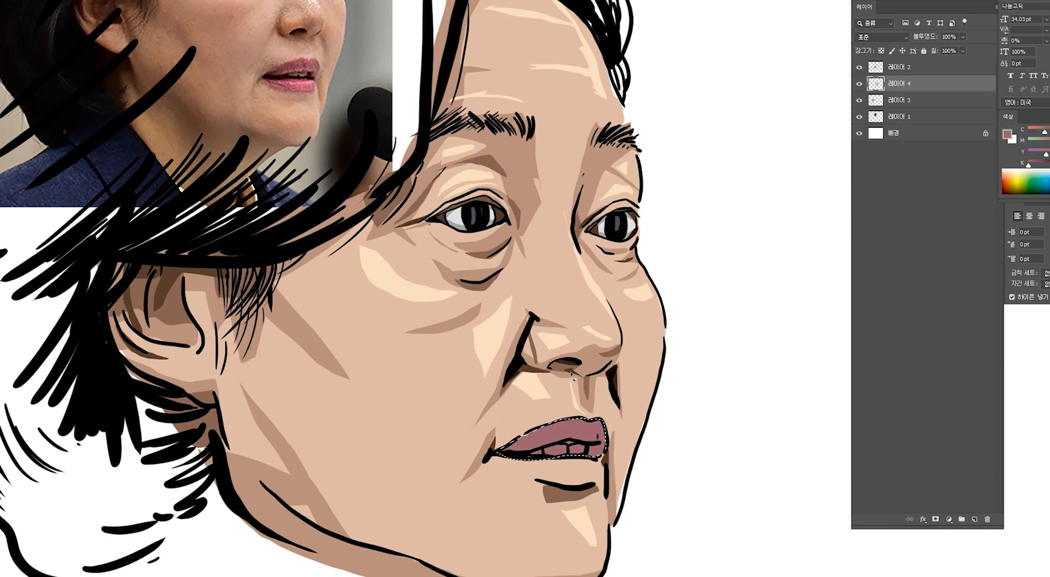
left_click_drag(497, 455, 499, 457)
key("alt+BackSpace")
Sample a lighter pink from the photo's lower lip and fill highlight shapes on both lips.
left_click(292, 82, "alt")
mouse_move(598, 435)
left_mouse_down()
mouse_move(529, 454)
mouse_move(600, 436)
left_mouse_up()
key("alt+BackSpace")
key("ctrl+d")
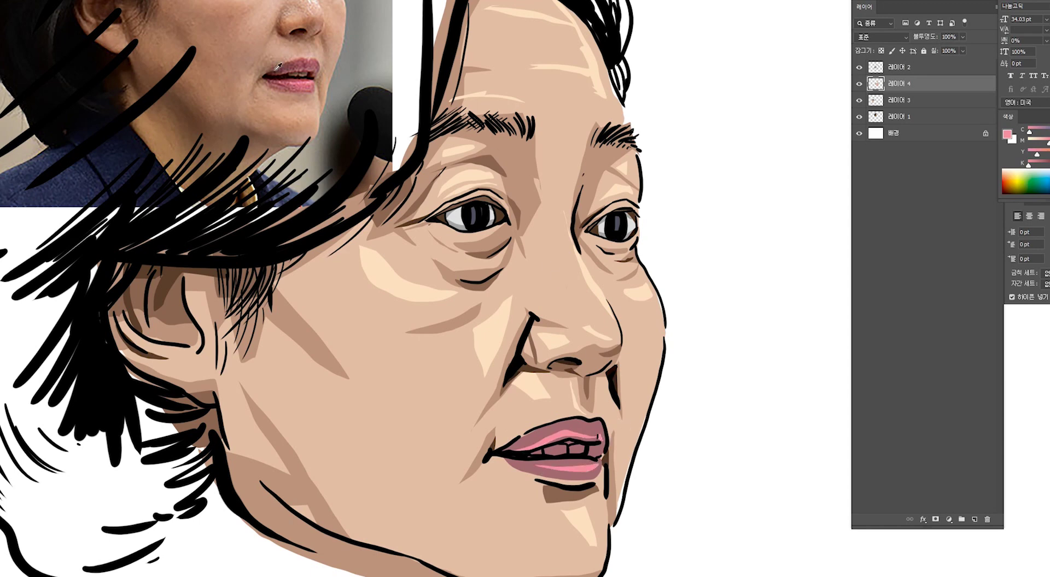
Sample a dark red from the photo's mouth and fill shadows at the lip corner and on the lower lip.
left_click(278, 68, "alt")
left_click(481, 445, "ctrl")
mouse_move(553, 278)
left_mouse_down()
mouse_move(661, 261)
mouse_move(554, 278)
left_mouse_up()
key("alt+BackSpace")
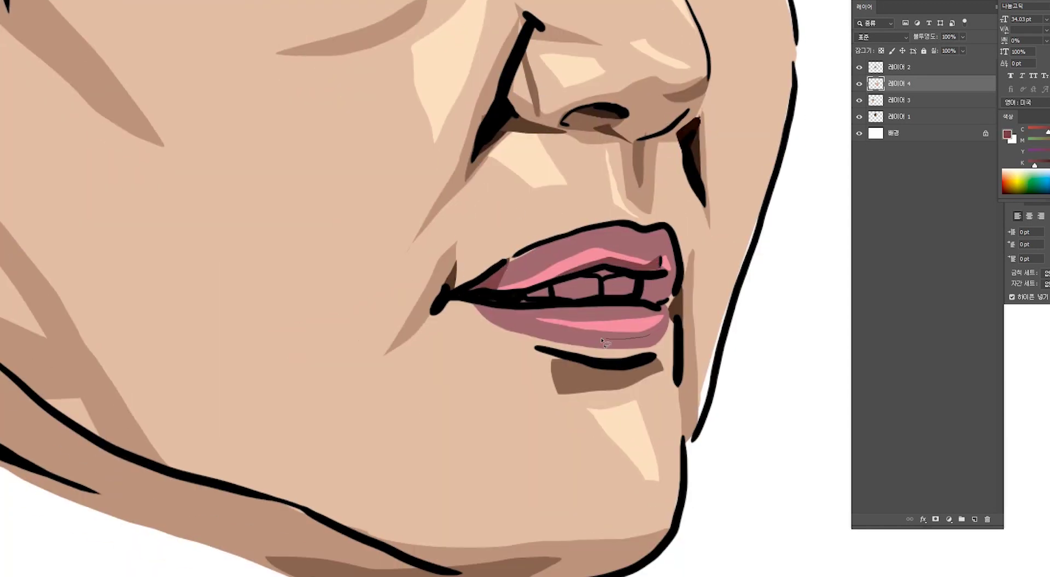
left_click_drag(569, 335, 650, 338)
key("alt+BackSpace")
Outline the teeth between the lips and fill them with grey.
mouse_move(629, 296)
left_mouse_down()
mouse_move(664, 309)
mouse_move(629, 296)
mouse_move(524, 298)
left_mouse_up()
key("alt+BackSpace")
key("alt+BackSpace")
key("ctrl+minus")
key("ctrl+minus")
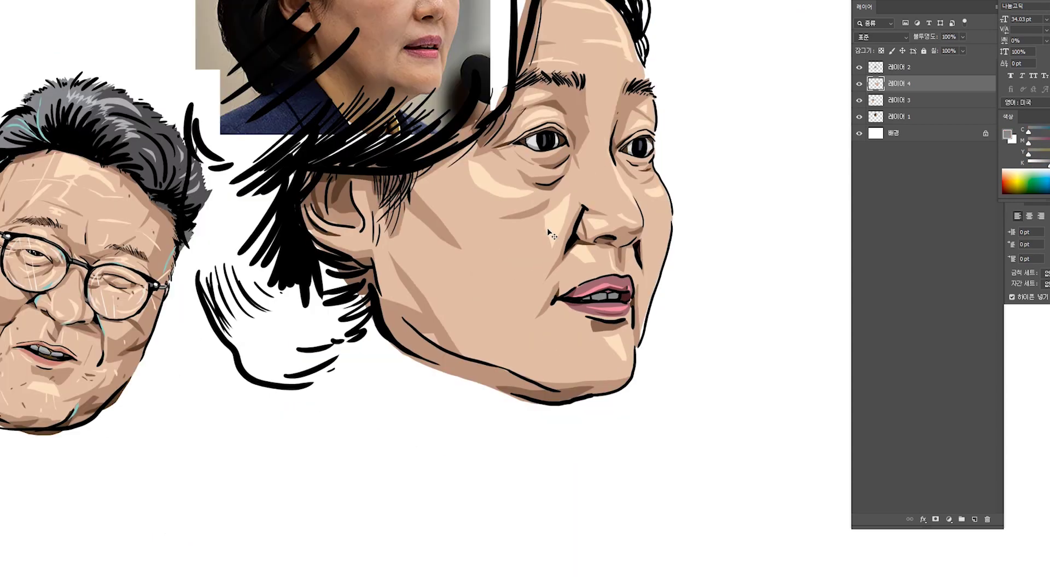
Hide layer 레이어 3 and move the reference photo on 레이어 1 clear of the woman's line art.
left_click_drag(550, 232, 730, 396)
left_click(859, 100)
left_click(899, 117)
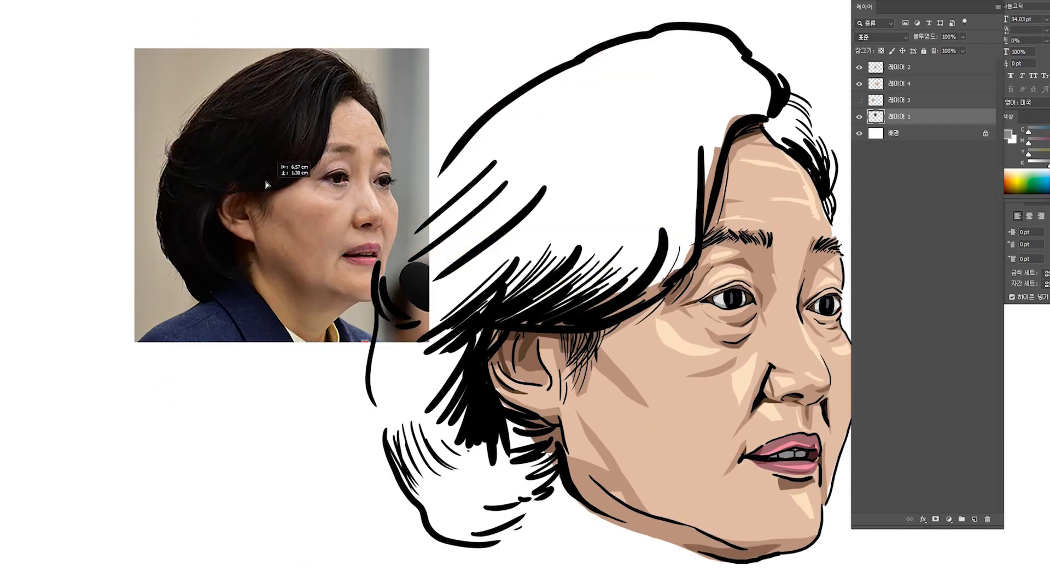
Fill the upper hair mass with bluish grey, placing the front section on a new layer above 레이어 4.
mouse_move(659, 32)
left_mouse_down()
mouse_move(574, 62)
mouse_move(711, 226)
mouse_move(660, 35)
left_mouse_up()
key("alt+BackSpace")
mouse_move(683, 85)
left_mouse_down()
mouse_move(725, 181)
mouse_move(525, 327)
mouse_move(479, 295)
left_mouse_up()
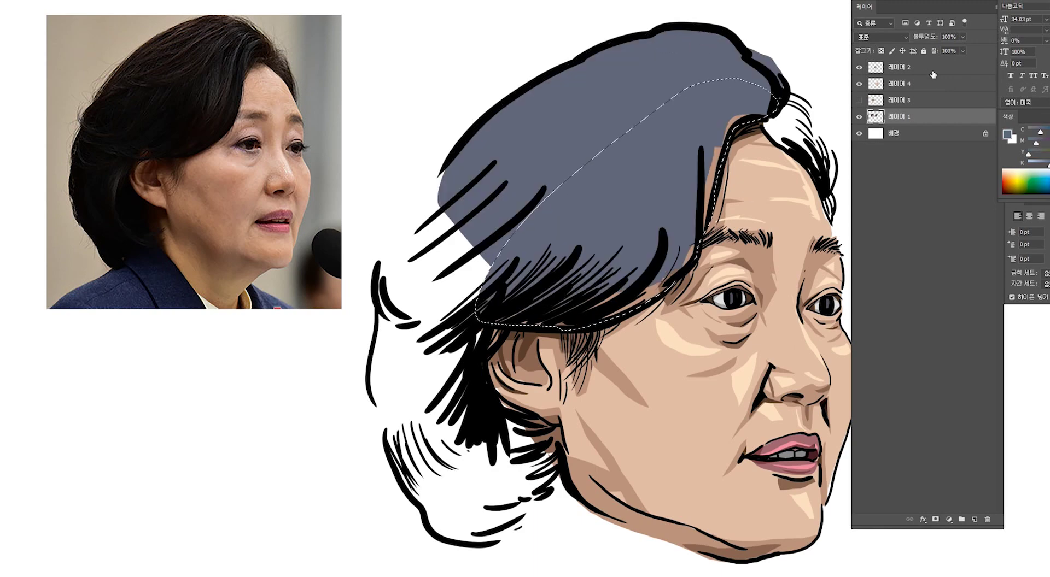
left_click(924, 83)
key("ctrl+shift+alt+n")
key("alt+BackSpace")
key("ctrl+d")
Fill the hair on the far side of the forehead, the back and the lower ends with the same bluish grey.
left_click_drag(814, 178, 720, 181)
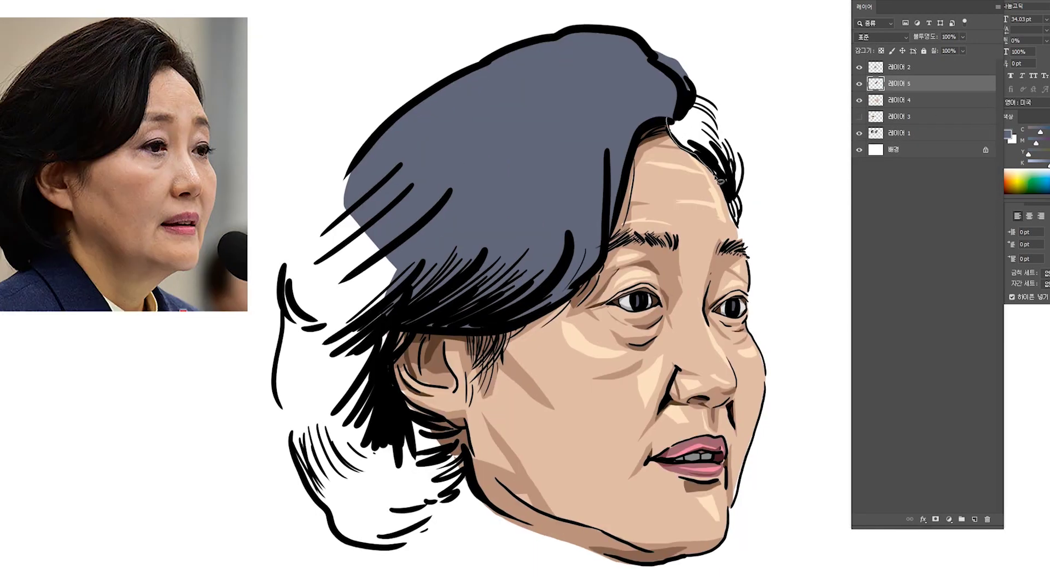
key("alt+BackSpace")
mouse_move(353, 167)
left_mouse_down()
mouse_move(276, 349)
mouse_move(377, 467)
left_mouse_up()
key("alt+BackSpace")
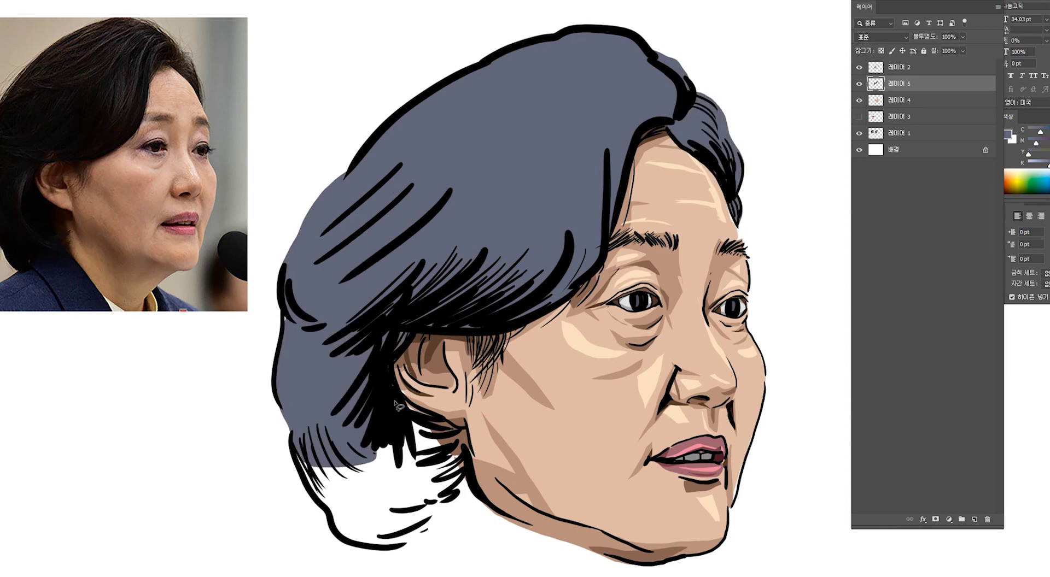
mouse_move(391, 383)
left_mouse_down()
mouse_move(453, 513)
mouse_move(306, 495)
left_mouse_up()
key("alt+BackSpace")
key("ctrl+d")
Fill jagged dark navy shadows across the lower swept hair, behind the ear and over the lower back hair.
mouse_move(285, 267)
left_mouse_down()
mouse_move(440, 259)
mouse_move(541, 219)
mouse_move(607, 295)
mouse_move(285, 268)
left_mouse_up()
key("alt+BackSpace")
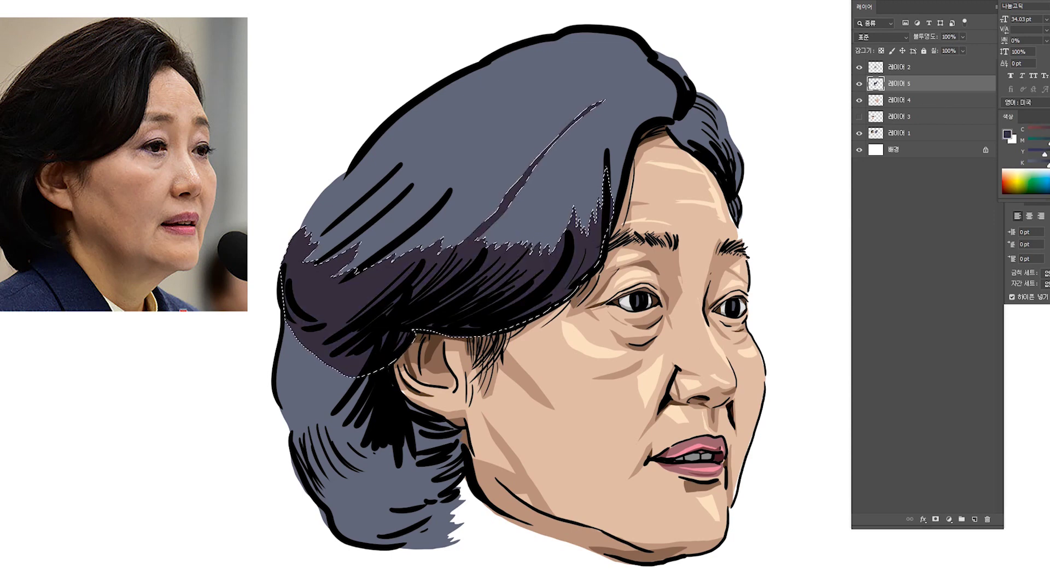
key("ctrl+d")
mouse_move(328, 364)
left_mouse_down()
mouse_move(350, 438)
mouse_move(421, 364)
mouse_move(328, 361)
left_mouse_up()
key("alt+BackSpace")
key("ctrl+d")
mouse_move(284, 418)
left_mouse_down()
mouse_move(360, 438)
mouse_move(304, 472)
left_mouse_up()
key("alt+BackSpace")
key("ctrl+d")
Add dark navy shadow strands along the crown and beside the hair parting.
left_click_drag(502, 104, 349, 164)
key("alt+BackSpace")
key("ctrl+d")
mouse_move(629, 97)
left_mouse_down()
mouse_move(673, 118)
mouse_move(629, 99)
left_mouse_up()
key("alt+BackSpace")
key("ctrl+d")
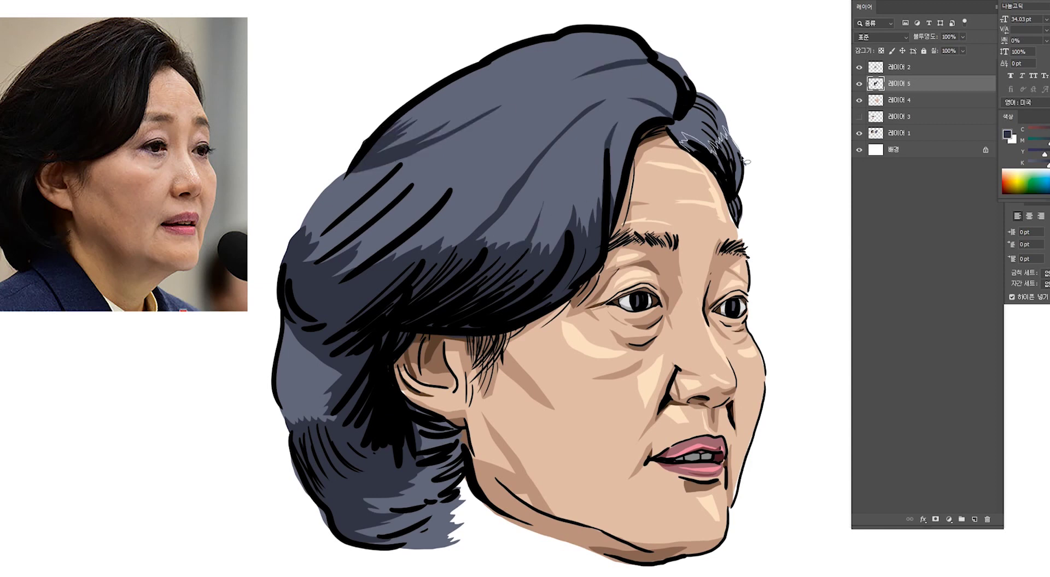
Pick a lighter lavender and fill highlight strands on the top of the hair.
mouse_move(1044, 164)
left_mouse_down()
mouse_move(1028, 164)
mouse_move(1044, 155)
left_mouse_up()
mouse_move(512, 68)
left_mouse_down()
mouse_move(558, 55)
mouse_move(525, 63)
left_mouse_up()
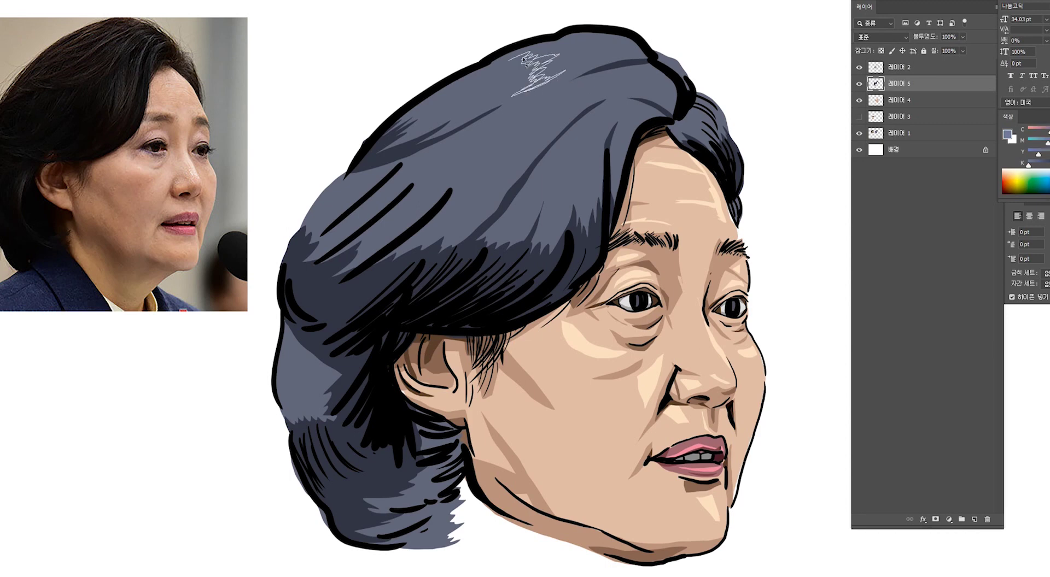
key("alt+BackSpace")
key("ctrl+d")
mouse_move(596, 90)
left_mouse_down()
mouse_move(547, 97)
mouse_move(567, 104)
left_mouse_up()
key("alt+BackSpace")
key("ctrl+d")
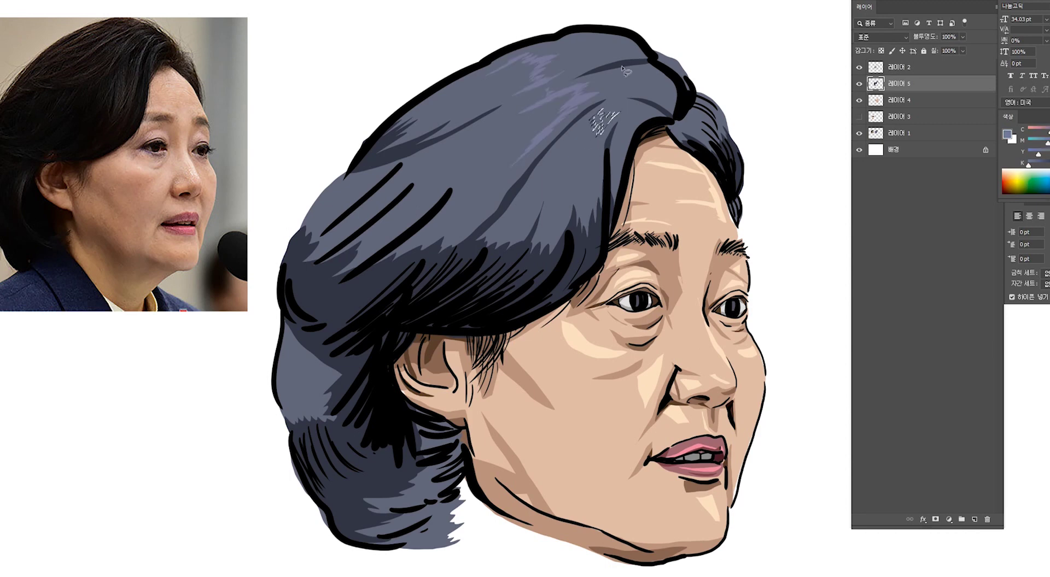
Add lavender highlight strands to the middle sweep and the back of the hair.
left_click_drag(523, 131, 469, 187)
key("alt+BackSpace")
key("ctrl+d")
mouse_move(314, 355)
left_mouse_down()
mouse_move(290, 382)
mouse_move(312, 402)
left_mouse_up()
key("alt+BackSpace")
key("ctrl+d")
Sample skin shadow tones and fill thin wrinkle shapes on the jaw, cheeks and nose bridge.
left_click(540, 435, "alt")
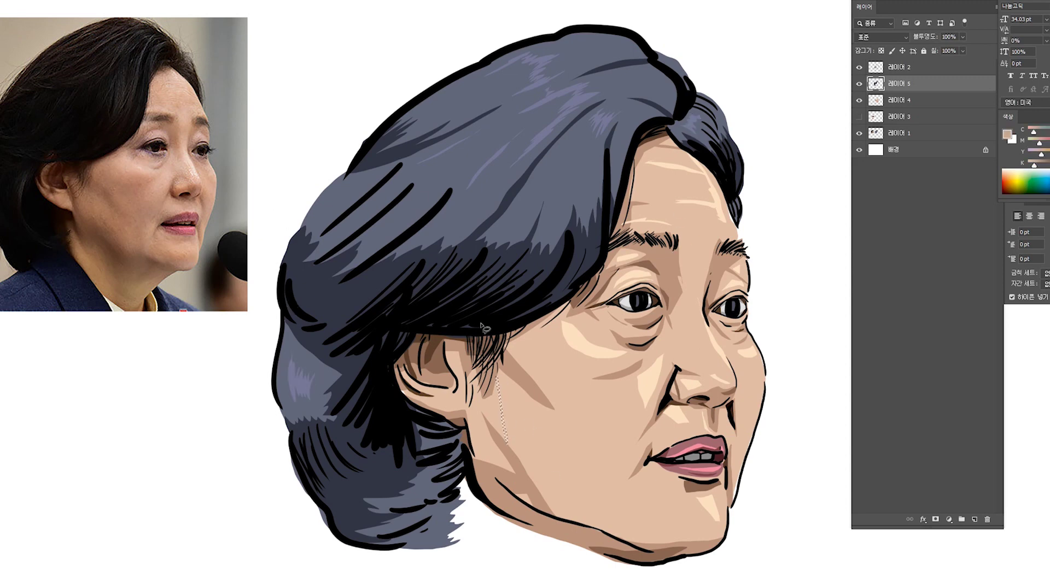
left_click_drag(627, 546, 559, 487)
left_click(672, 281, "alt")
left_click_drag(694, 533, 617, 431)
left_click_drag(739, 369, 747, 381)
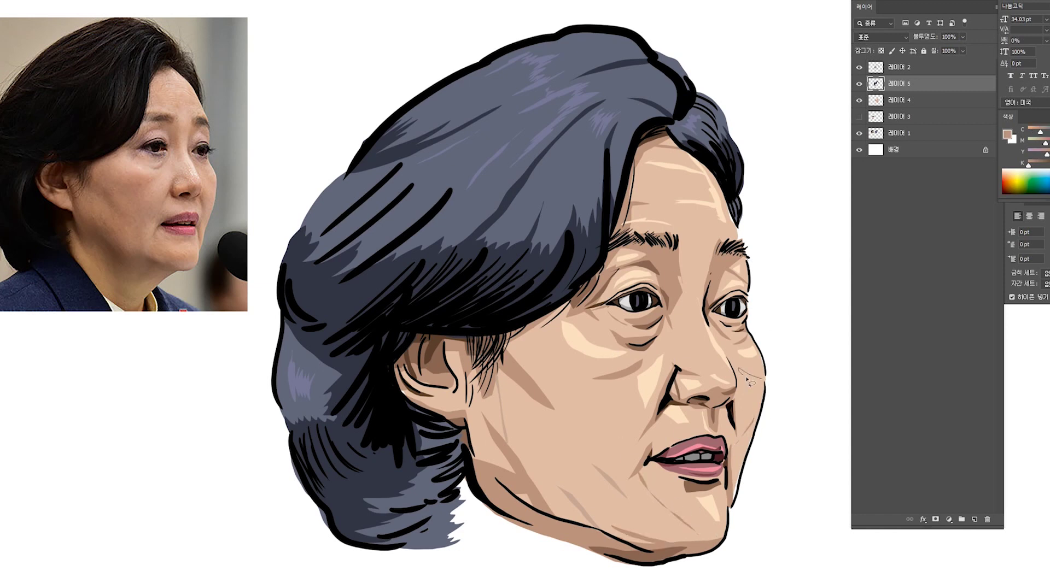
left_click_drag(542, 365, 516, 343)
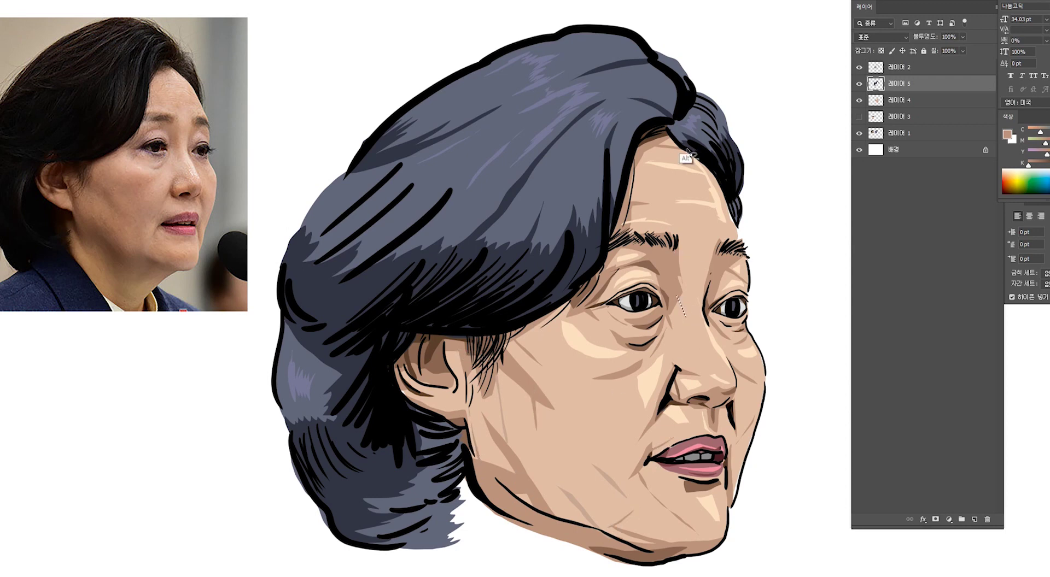
left_click_drag(710, 377, 696, 332)
Sample a dark brown and fill the deepest shadows inside and around the ear.
left_click(443, 350, "alt")
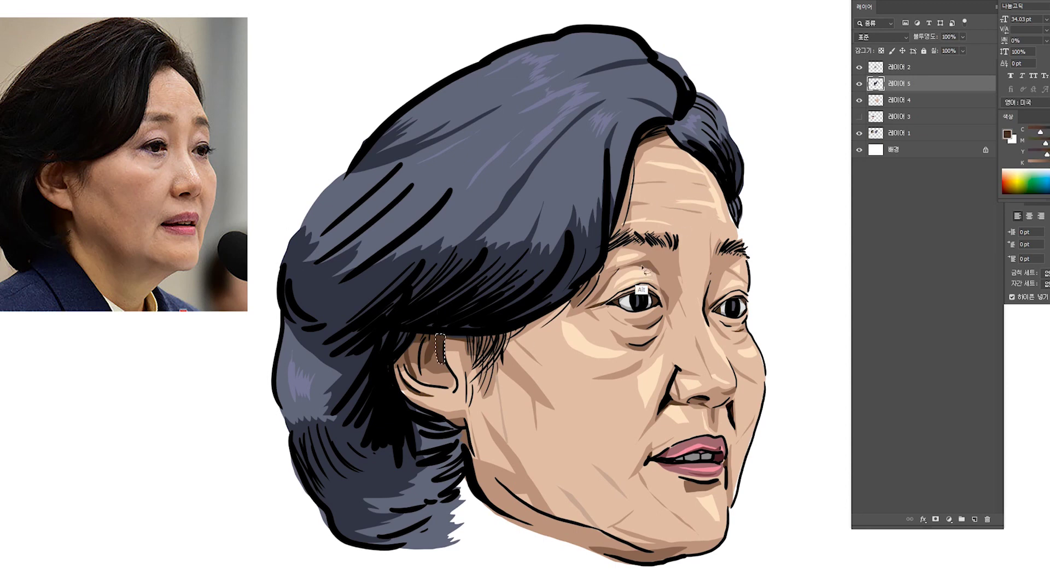
mouse_move(461, 396)
left_mouse_down()
mouse_move(463, 432)
mouse_move(461, 396)
left_mouse_up()
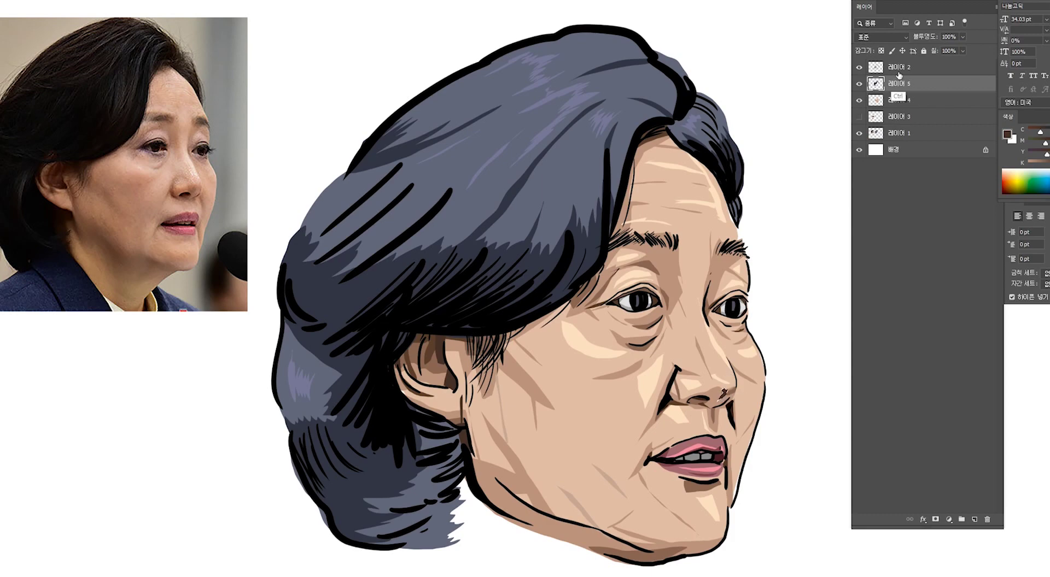
left_click_drag(801, 90, 801, 89)
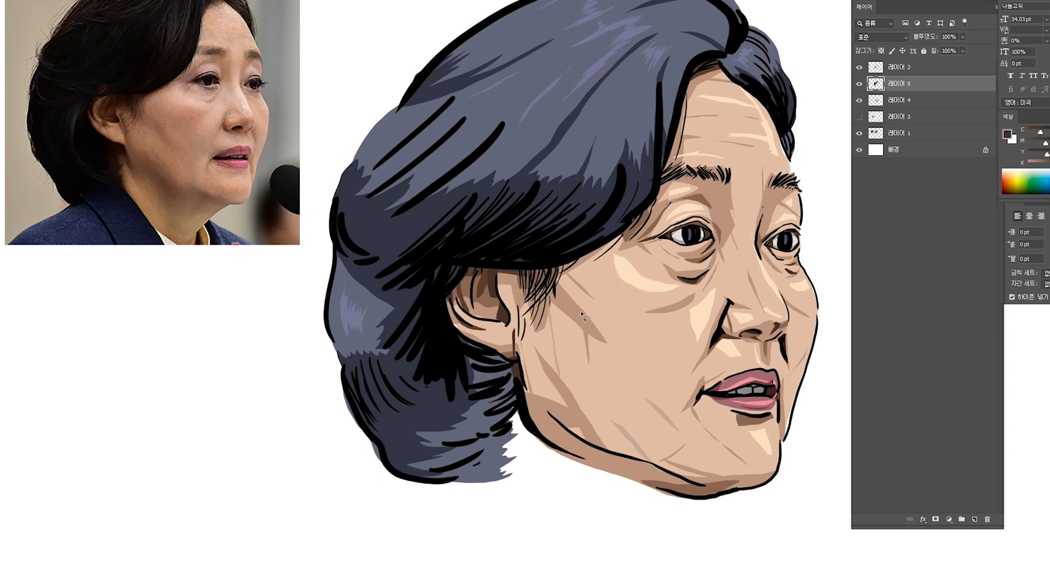
Fill dark brown accent shadows on the cheekbone, along the jawline and under the chin.
left_click_drag(581, 313, 602, 329)
left_click_drag(552, 416, 607, 452)
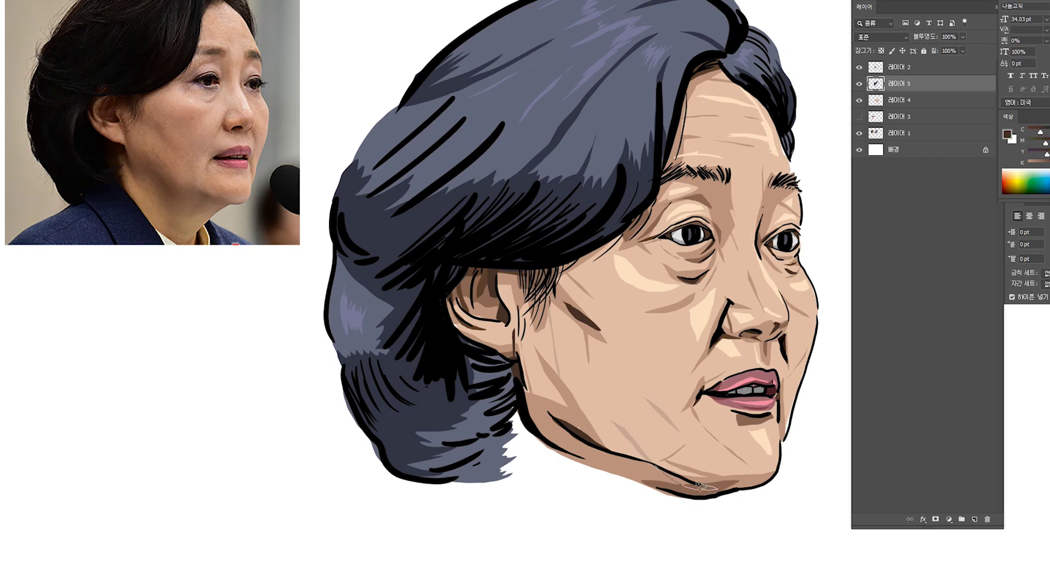
left_click_drag(697, 484, 659, 468)
key("alt+BackSpace")
key("ctrl+d")
Fill dark brown shadows along the hairline beside the forehead and above the sideburn.
mouse_move(686, 82)
left_mouse_down()
mouse_move(688, 116)
mouse_move(662, 177)
left_mouse_up()
key("alt+BackSpace")
key("ctrl+d")
left_click_drag(526, 280, 526, 268)
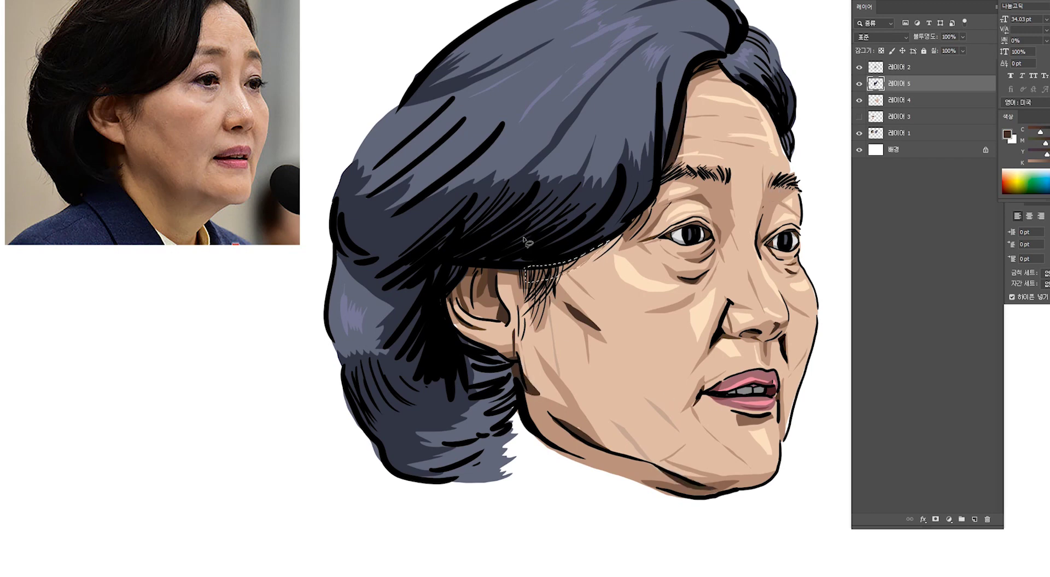
key("alt+BackSpace")
key("ctrl+d")
Choose a muted teal and fill a thin reflected-light sliver along the rear rim of the ear.
left_click_drag(733, 285, 688, 280)
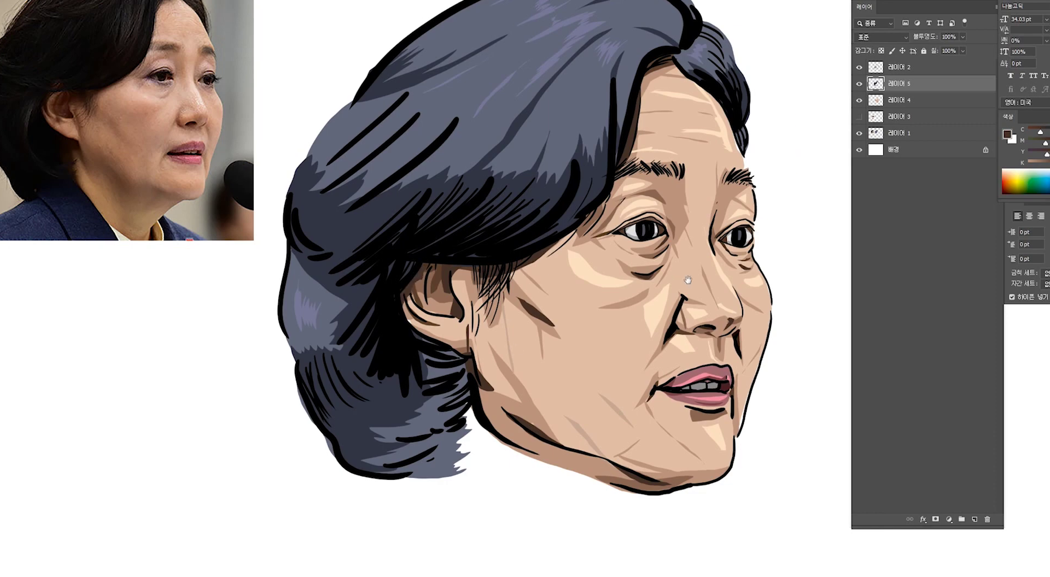
left_click_drag(729, 348, 793, 358)
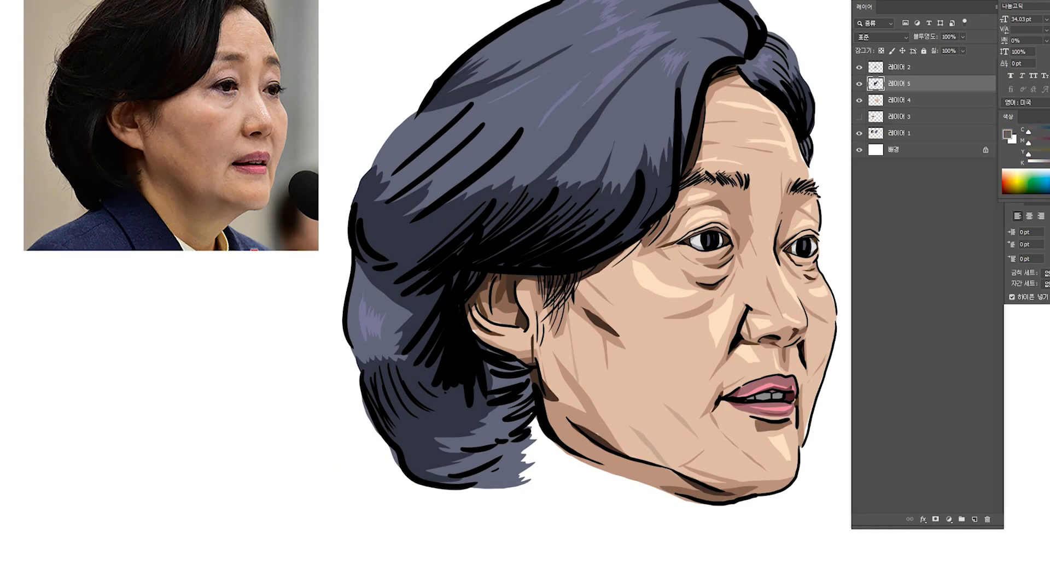
left_click(658, 137, "ctrl")
left_click_drag(815, 113, 721, 102)
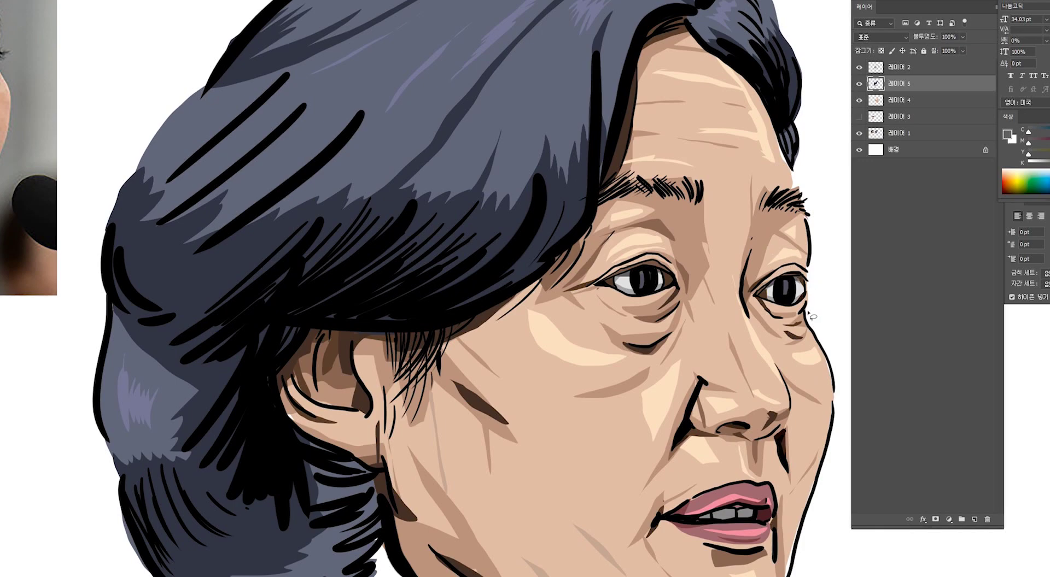
left_click_drag(579, 285, 650, 162)
left_click_drag(354, 271, 392, 315)
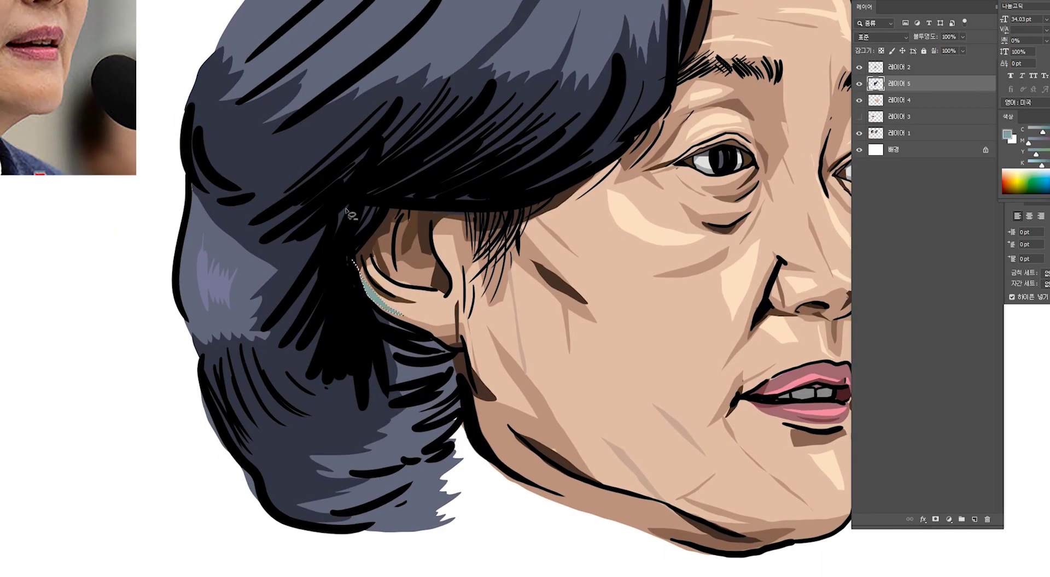
Fill teal reflected-light slivers beside the nostril wing, at the mouth corner and next to the chin line.
mouse_move(777, 269)
left_mouse_down()
mouse_move(646, 254)
mouse_move(632, 279)
left_mouse_up()
left_click(651, 336, "ctrl")
mouse_move(686, 301)
left_mouse_down()
mouse_move(711, 287)
mouse_move(623, 201)
left_mouse_up()
left_click_drag(468, 322, 484, 309)
left_click_drag(694, 389, 671, 460)
scroll(547, 306, "down", 3)
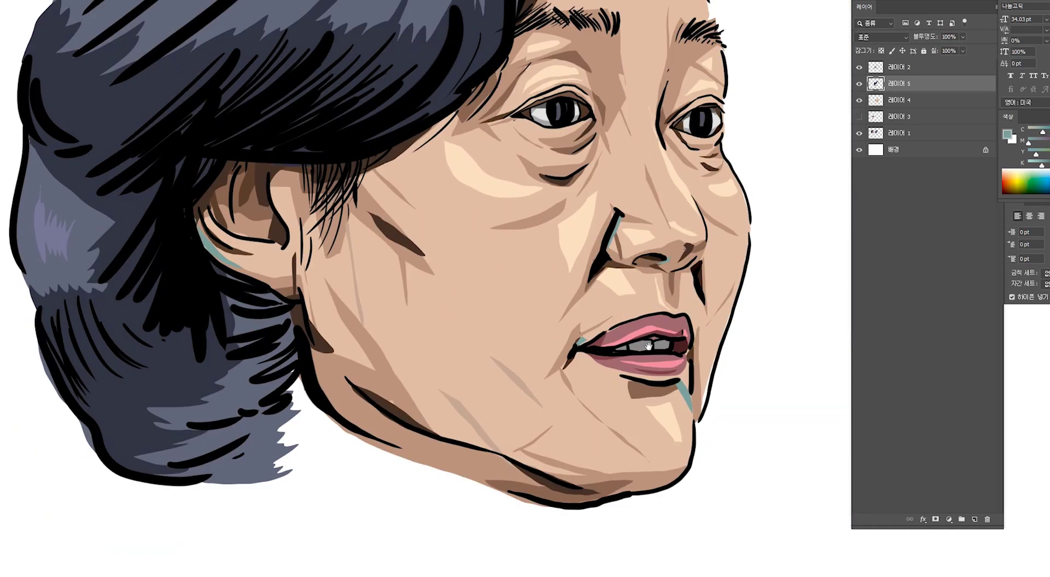
Fill teal accents along the forehead hairline, under the nostril, near the outer eye corner and inside the ear.
scroll(407, 248, "up", 2)
left_click_drag(407, 248, 338, 322)
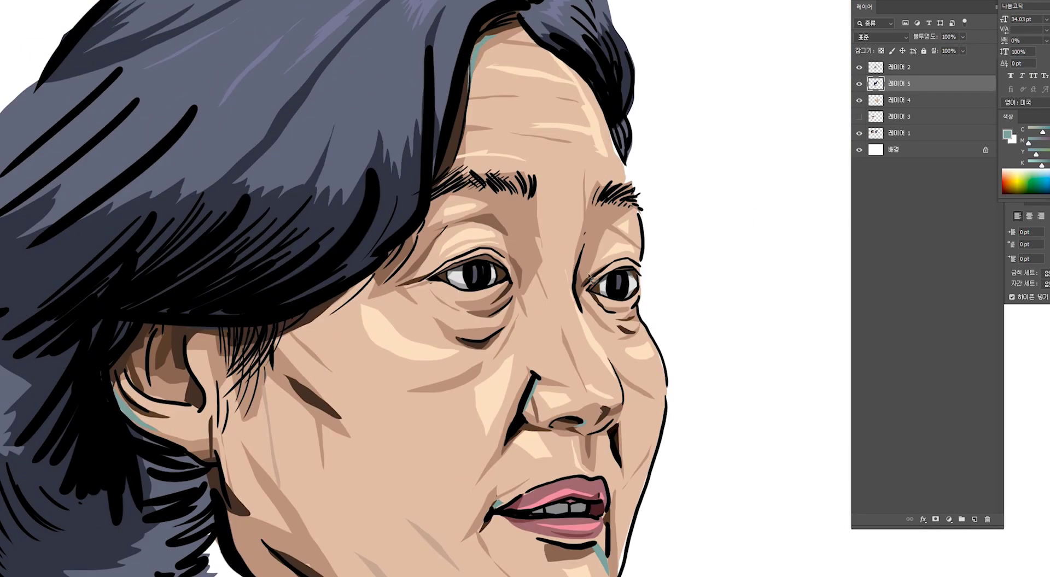
left_click_drag(412, 308, 412, 308)
scroll(593, 297, "down", 3)
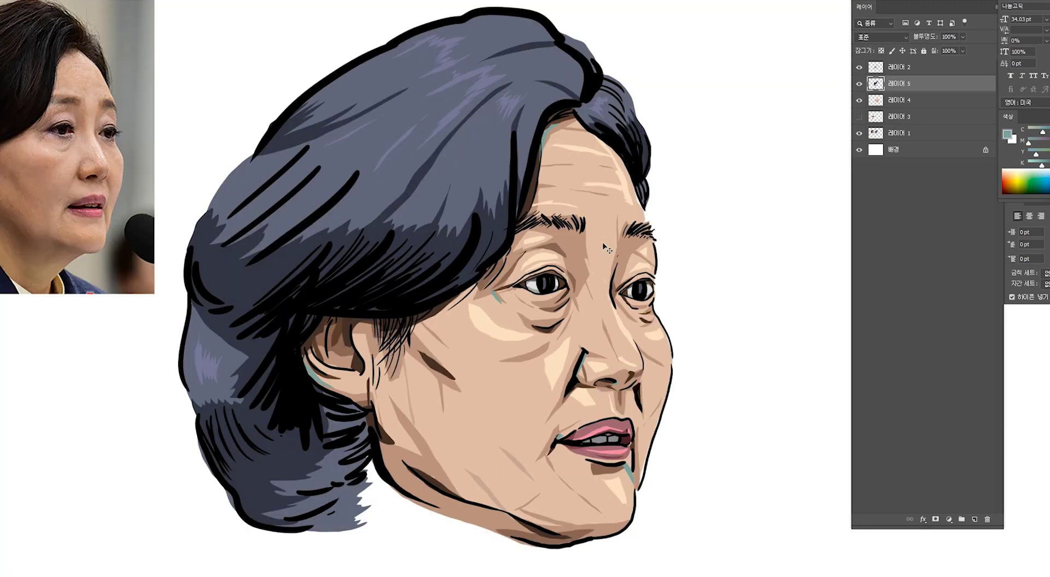
scroll(516, 297, "up", 3)
left_click_drag(262, 331, 268, 369)
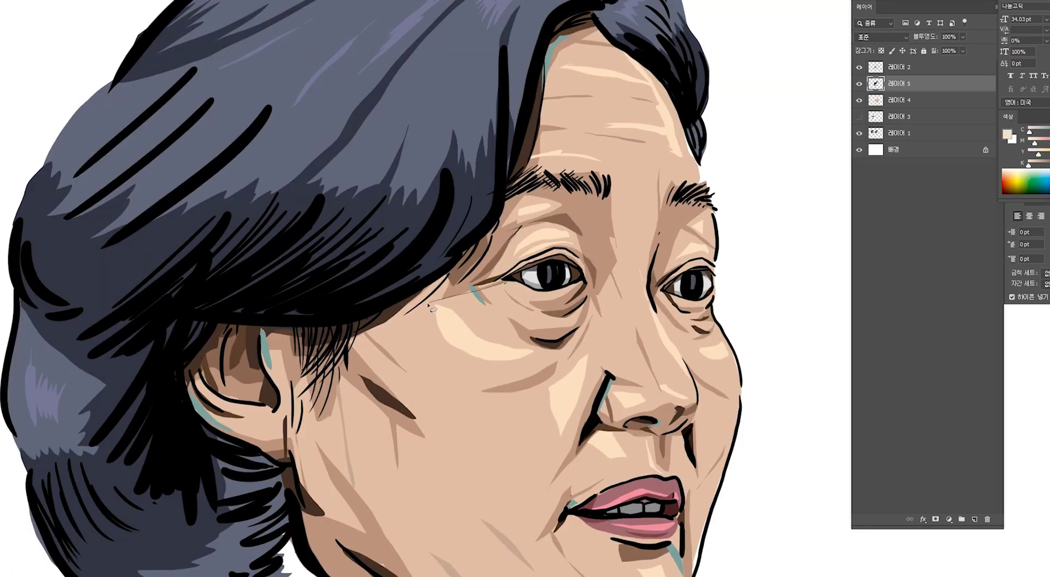
Add a new top layer and fill thin pale peach highlight lines at the near eye's outer corner.
scroll(492, 255, "up", 3)
key("ctrl+shift+alt+n")
mouse_move(323, 280)
left_mouse_down()
mouse_move(405, 273)
mouse_move(442, 252)
left_mouse_up()
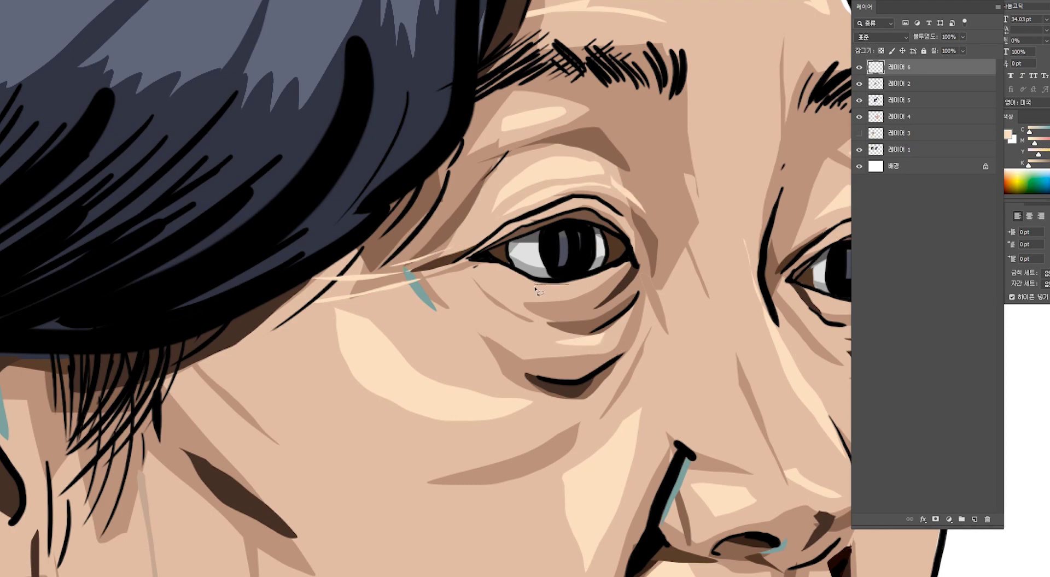
left_click_drag(552, 289, 288, 190)
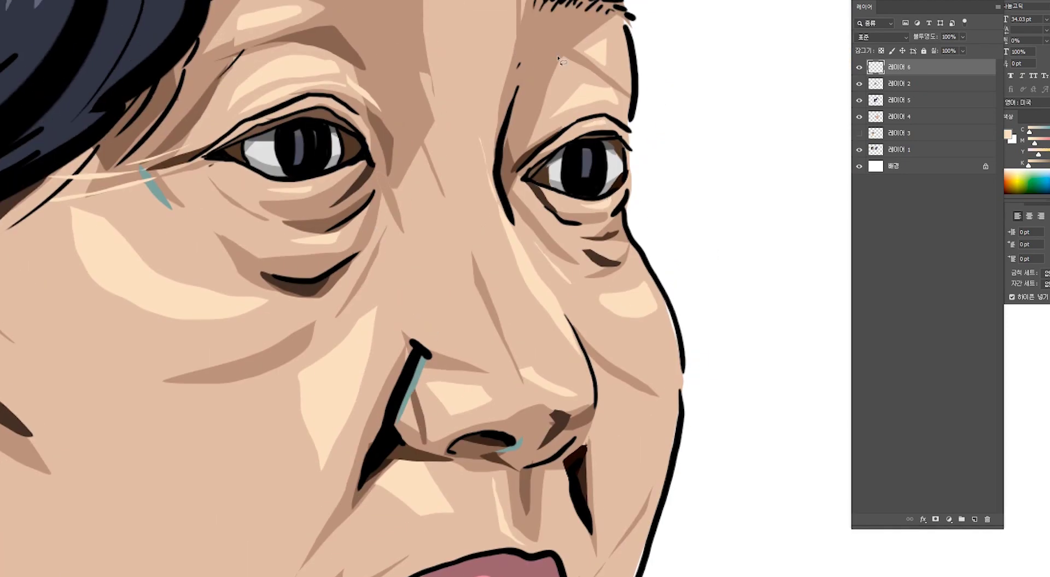
scroll(537, 213, "up", 3)
Fill pale peach highlights on the cheeks and in the skin around the mouth.
scroll(491, 167, "down", 6)
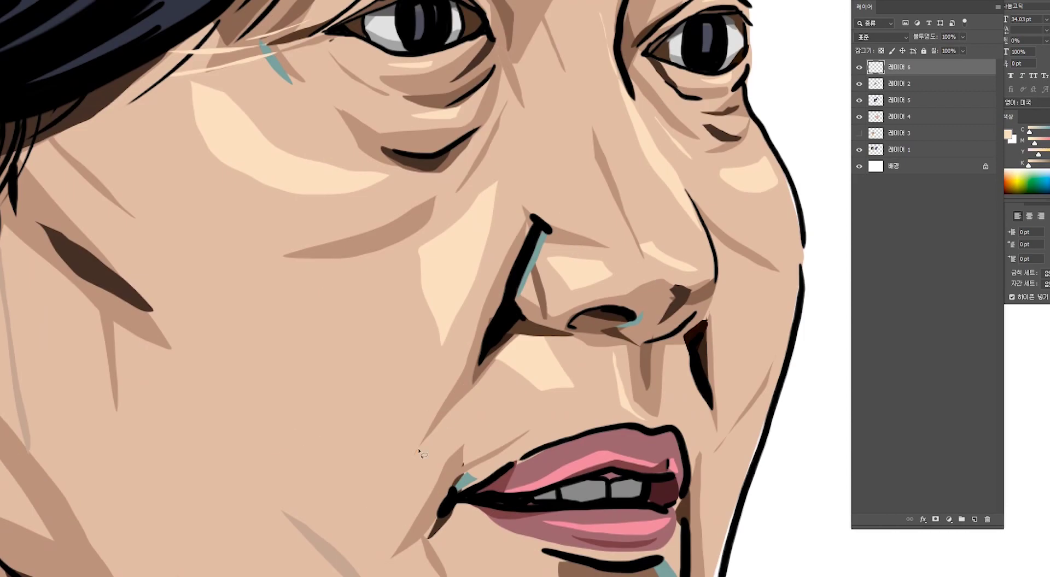
scroll(539, 290, "down", 2)
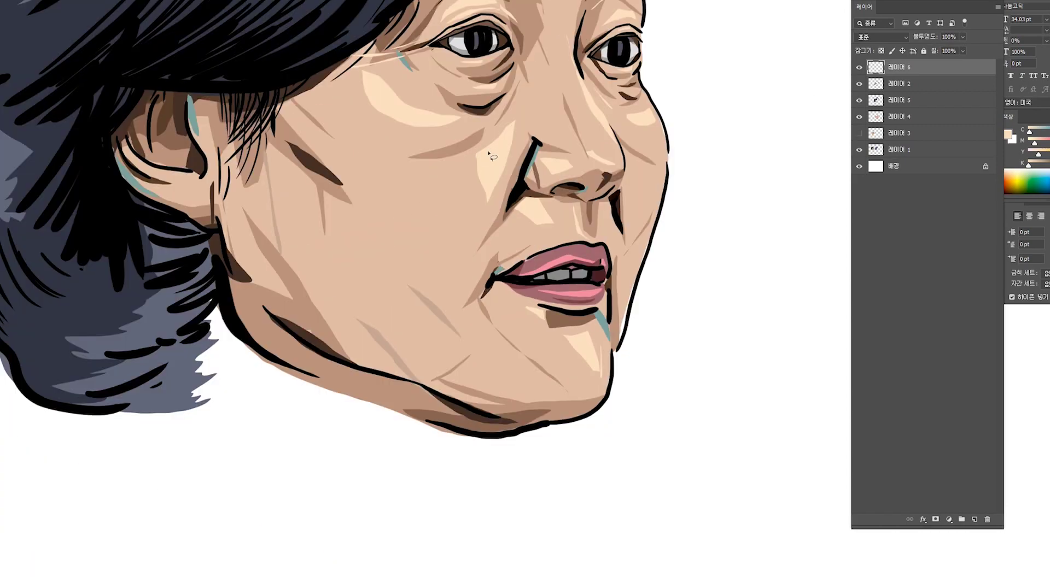
scroll(522, 290, "up", 2)
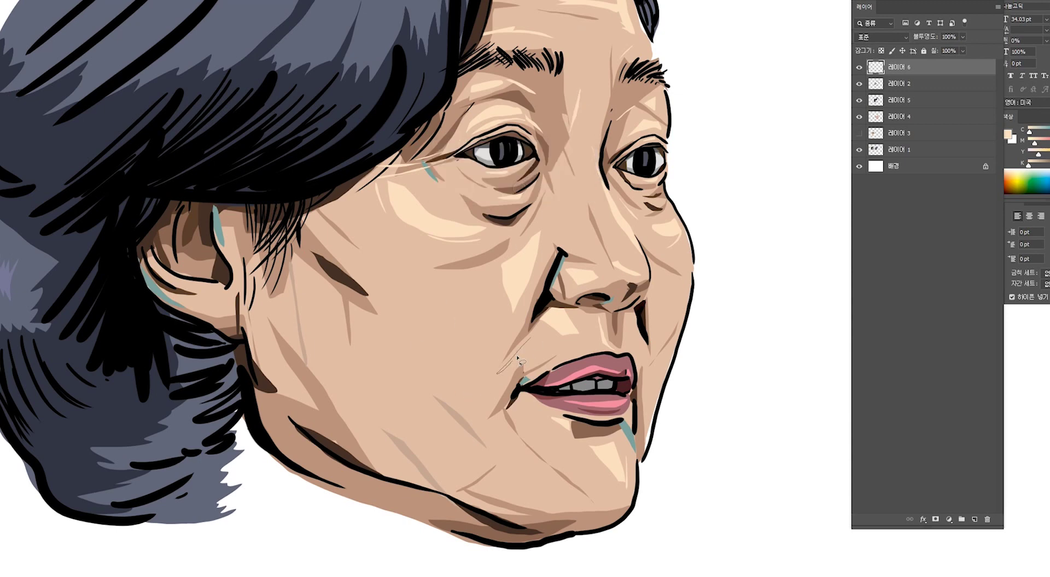
scroll(506, 404, "down", 2)
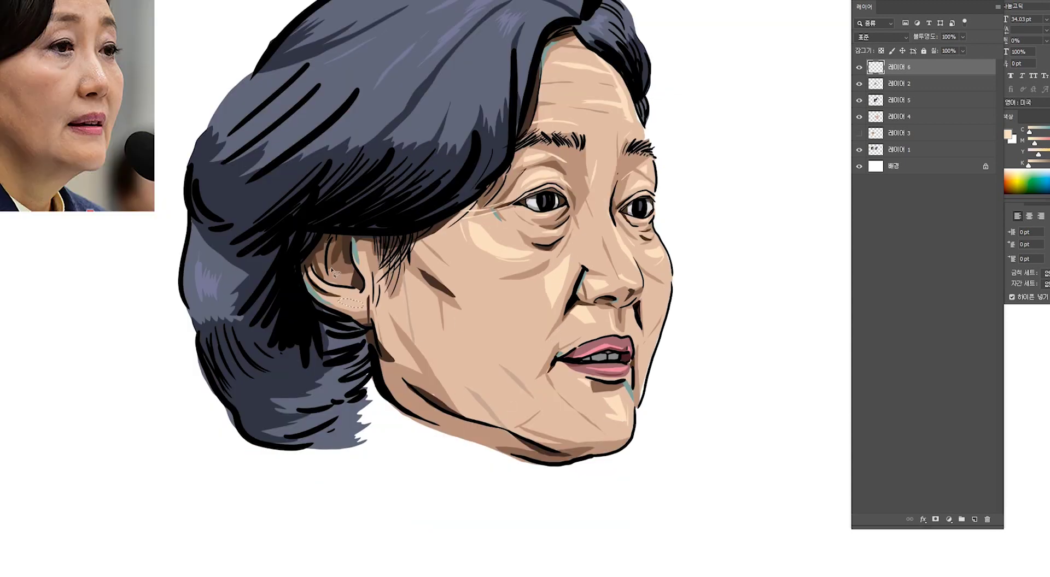
Adjust the peach highlight colour and fill slim highlight strokes across the lower cheek.
left_click(1033, 130)
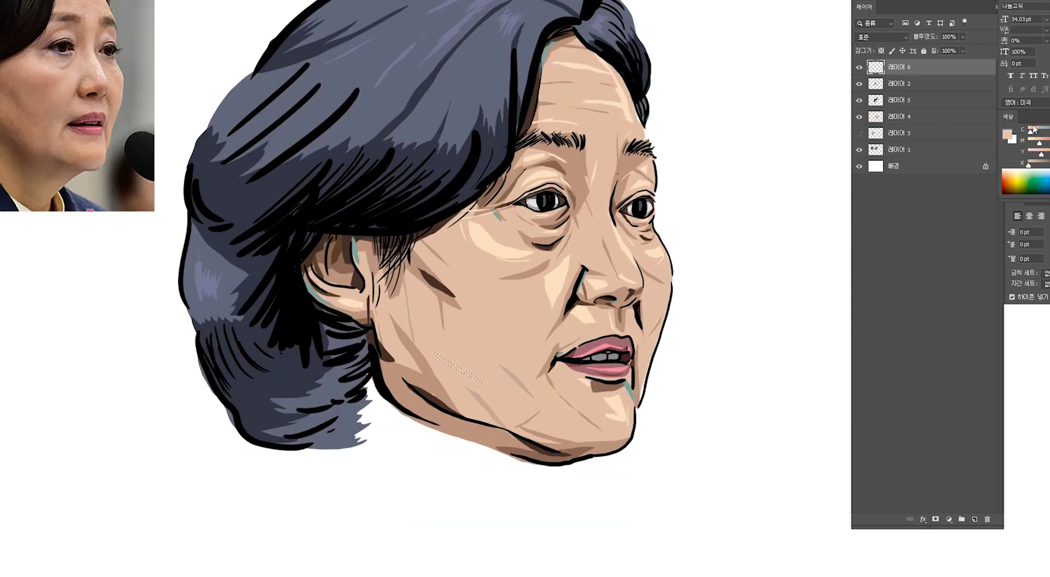
key("ctrl+l")
key("Return")
left_click_drag(517, 407, 488, 391)
scroll(577, 180, "down", 2)
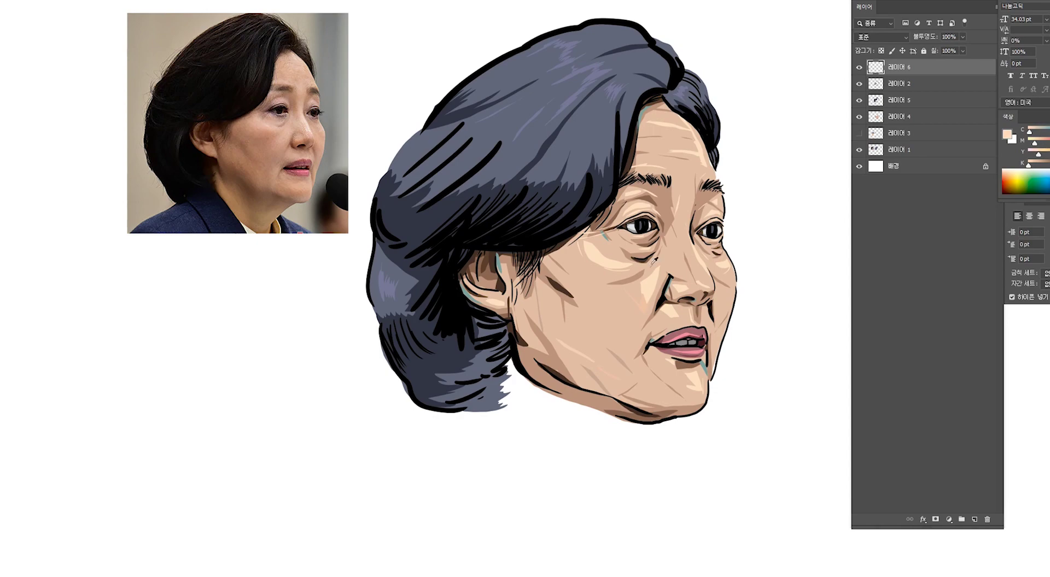
Fill more pale peach highlights under the near eye, beside the nose and on the far cheek.
scroll(655, 261, "up", 4)
left_click_drag(587, 299, 554, 306)
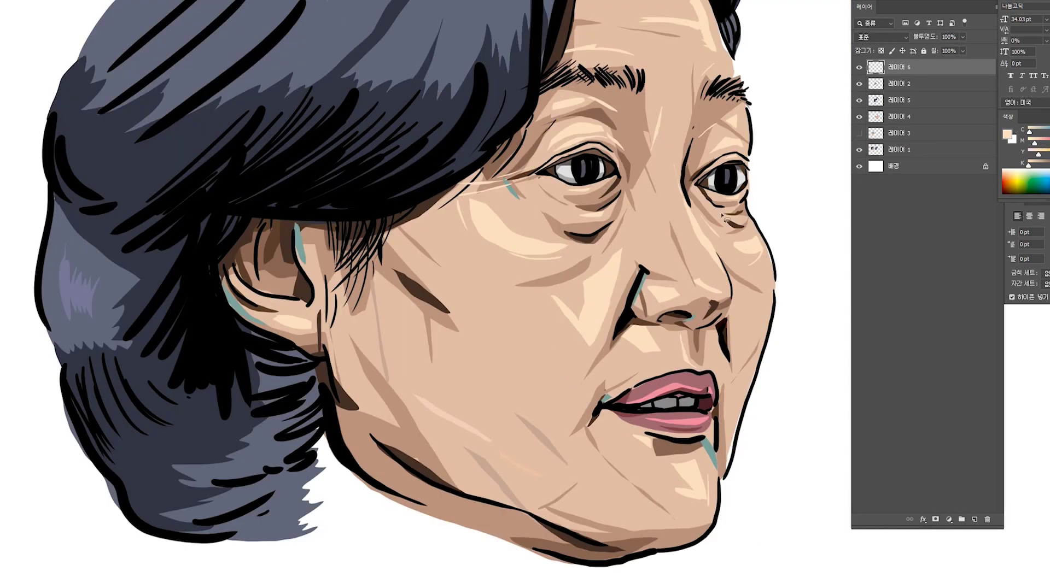
scroll(687, 274, "down", 3)
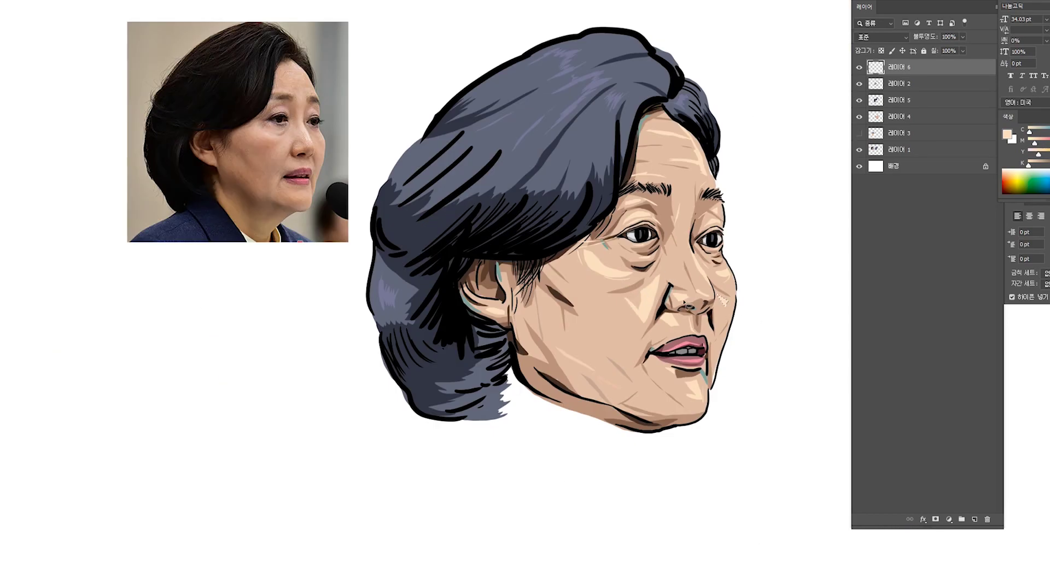
left_click(685, 306)
key("ctrl+d")
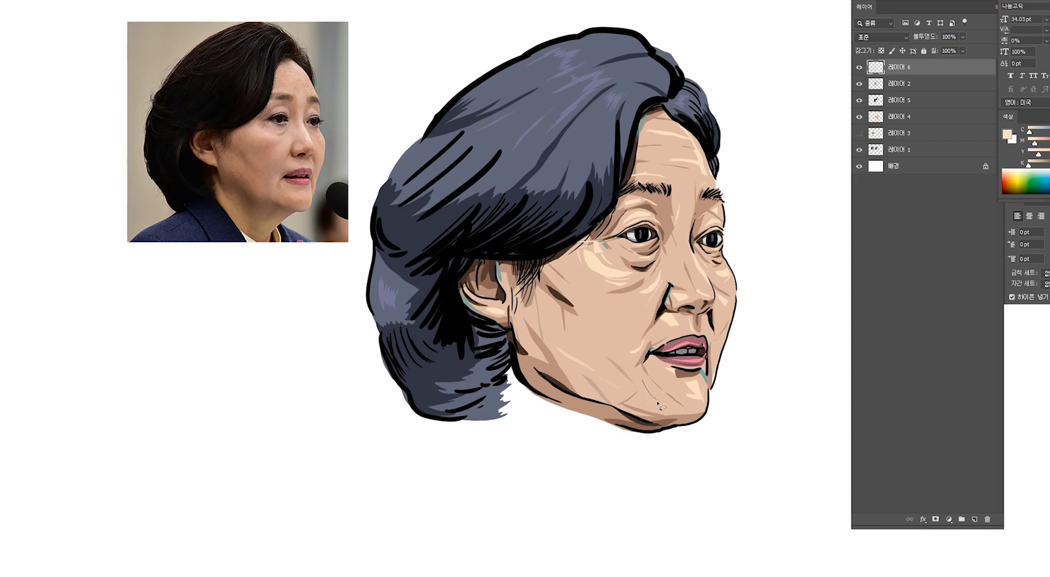
left_click(688, 145)
key("ctrl+plus")
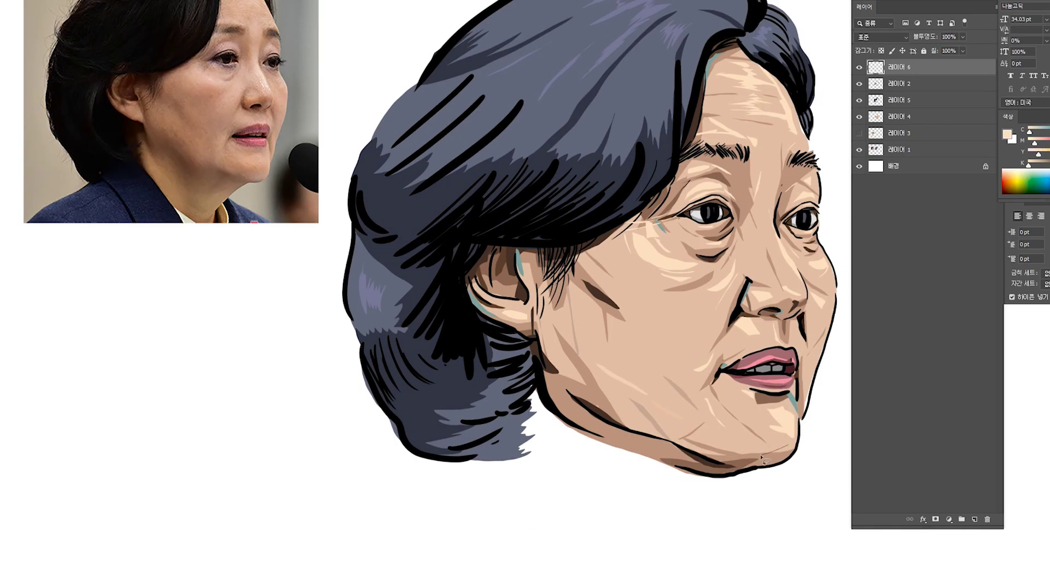
key("ctrl+minus")
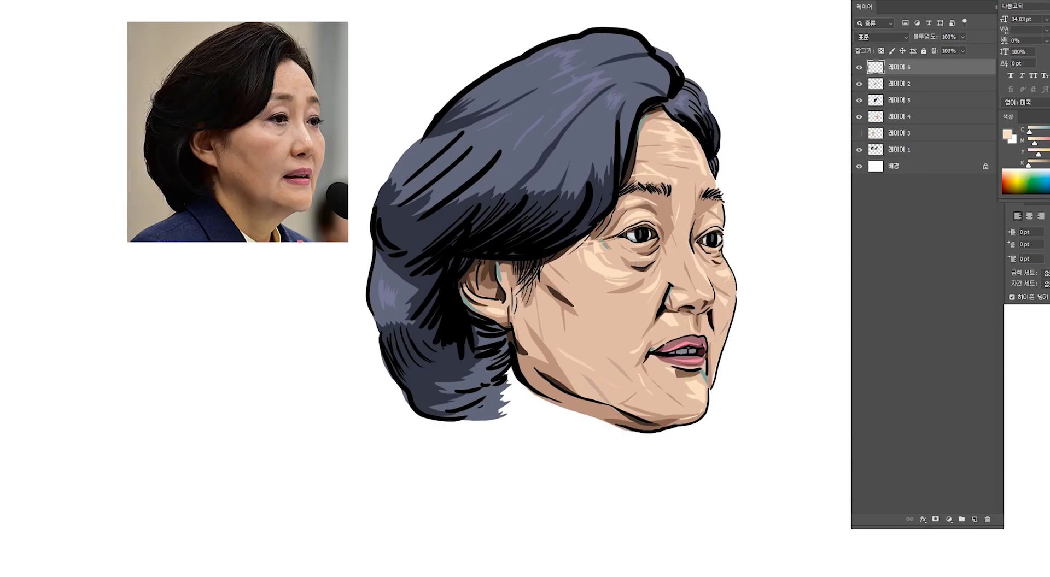
left_click(557, 353)
mouse_move(600, 418)
left_mouse_down()
mouse_move(539, 378)
mouse_move(602, 421)
mouse_move(647, 429)
left_mouse_up()
key("ctrl+minus")
key("ctrl+plus")
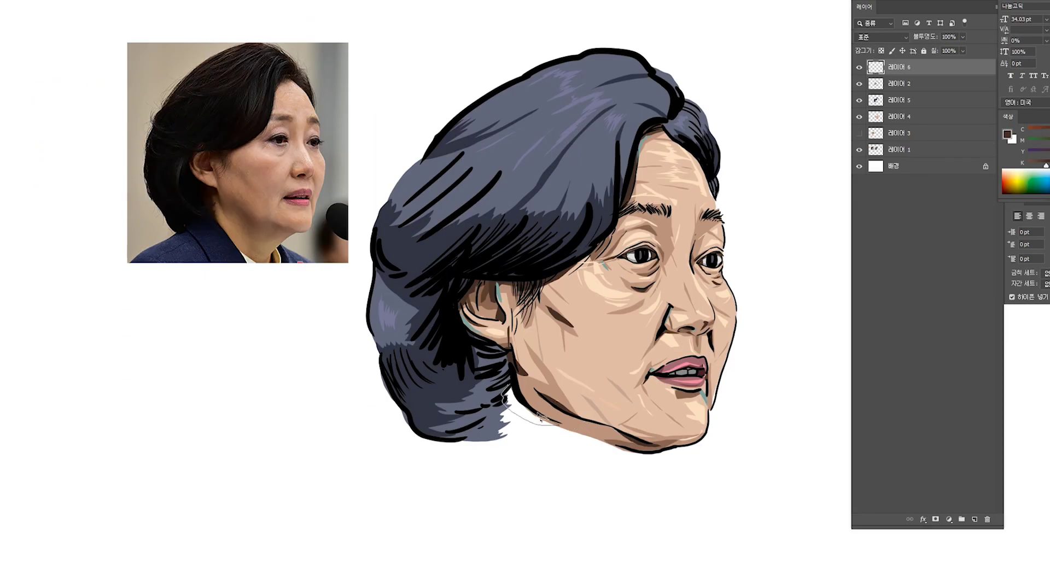
key("ctrl+d")
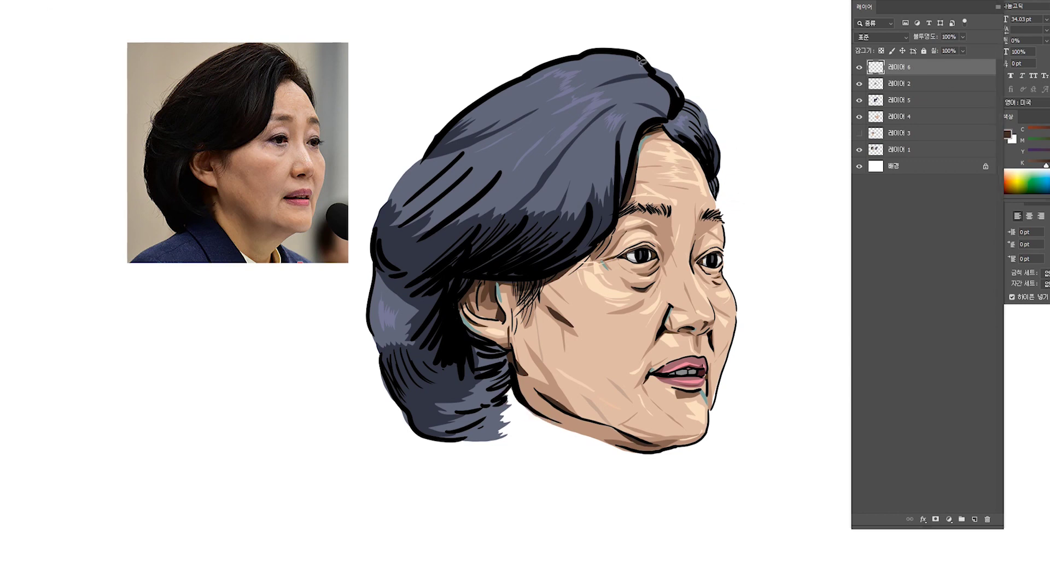
Choose a grey-blue and fill hair highlights along the crown plus long streaks through the upper and lower hair.
mouse_move(639, 59)
left_mouse_down()
mouse_move(611, 68)
mouse_move(678, 104)
left_mouse_up()
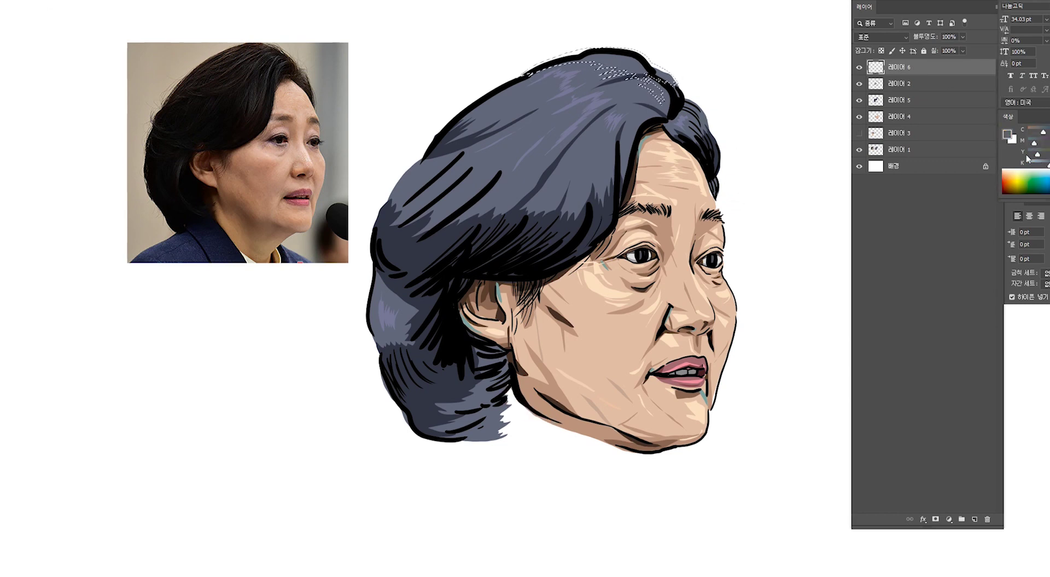
key("alt+BackSpace")
mouse_move(528, 76)
left_mouse_down()
mouse_move(501, 100)
mouse_move(548, 47)
mouse_move(651, 91)
mouse_move(590, 164)
mouse_move(700, 107)
mouse_move(456, 211)
mouse_move(408, 183)
left_mouse_up()
key("alt+BackSpace")
left_click_drag(427, 254, 396, 306)
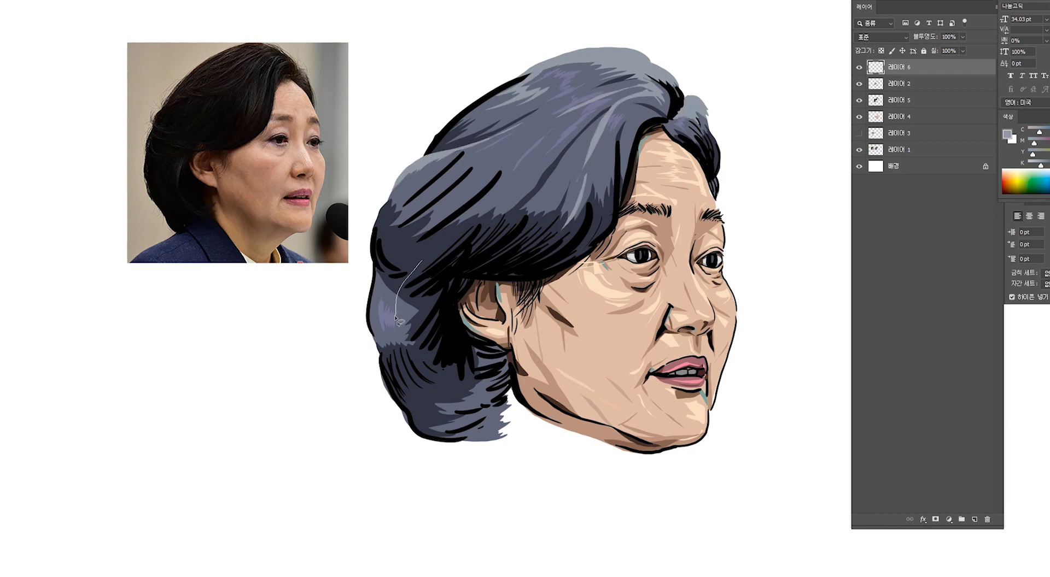
left_click_drag(485, 391, 440, 395)
Sample black from the hair and fill the upper hollow inside the ear.
left_click(651, 65, "alt")
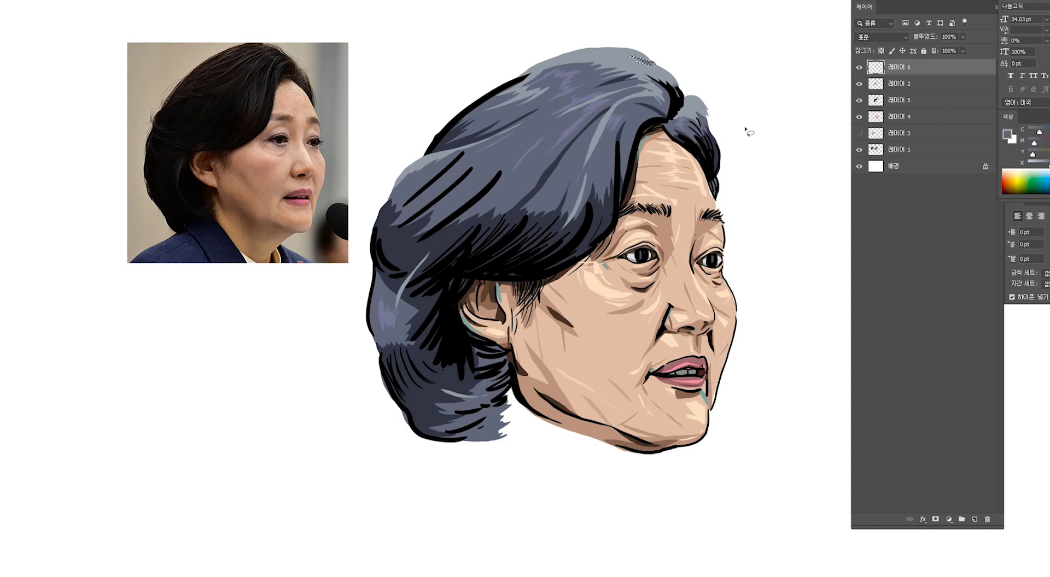
left_click_drag(1034, 143, 1035, 142)
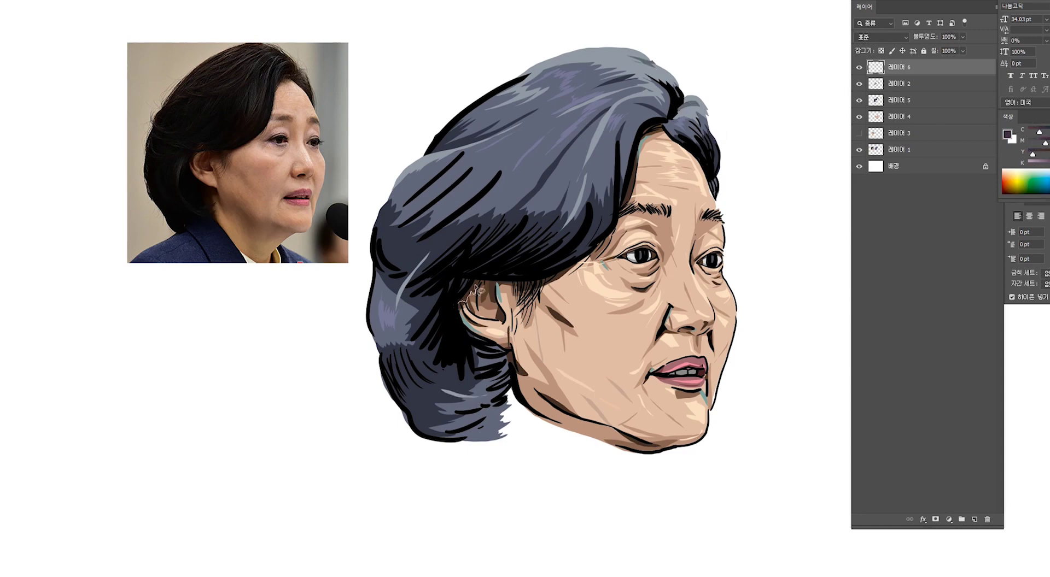
left_click(450, 274, "alt")
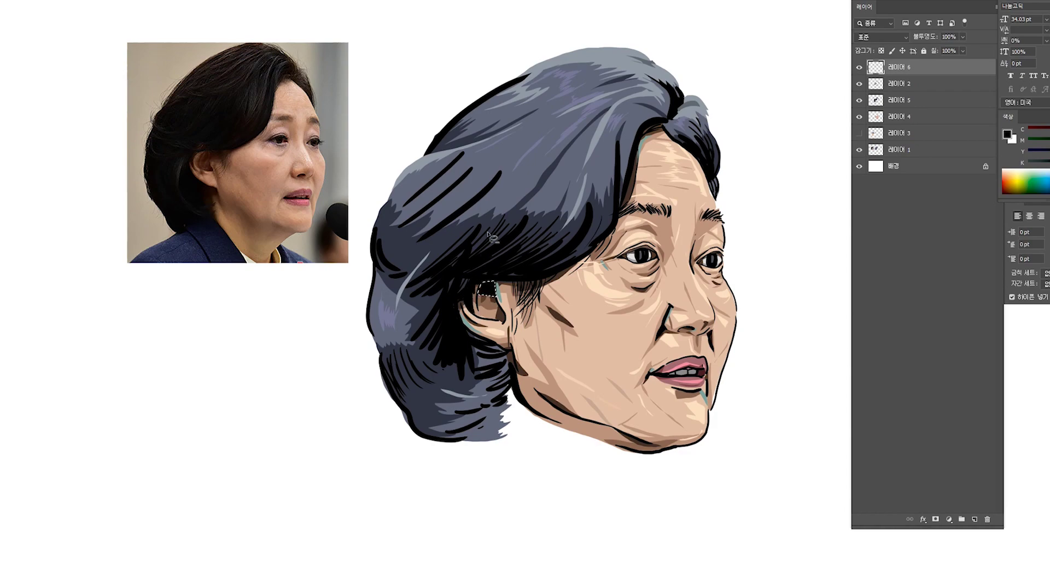
Merge all the portrait layers above the background into a single layer.
scroll(578, 183, "down", 3)
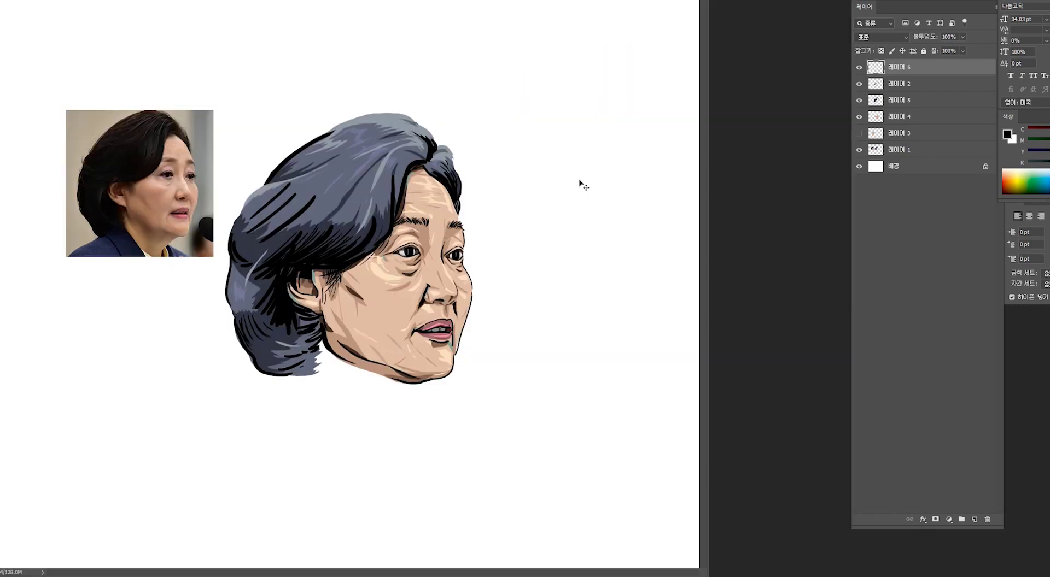
scroll(579, 182, "up", 6)
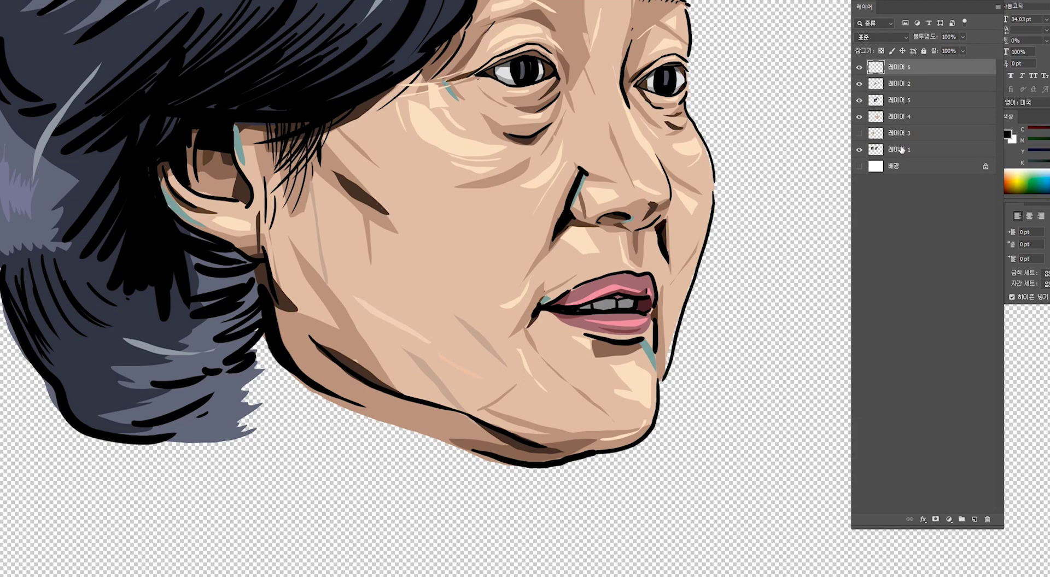
key("ctrl+e")
key("ctrl+e")
key("ctrl+e")
key("ctrl+e")
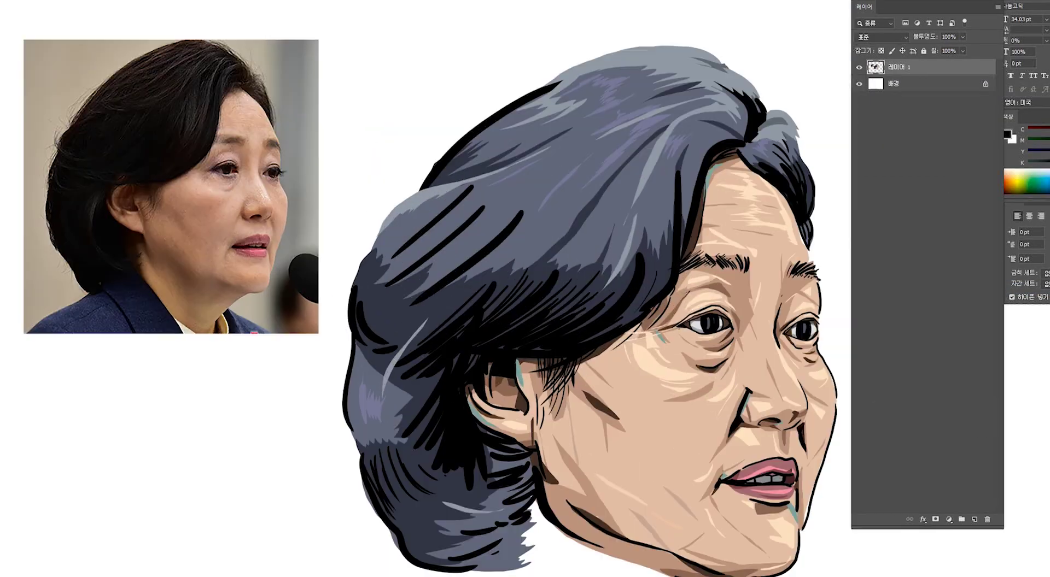
Add a new layer and draw short black eyelashes along the upper and lower lids of both eyes.
key("ctrl+shift+alt+n")
scroll(619, 334, "up", 4)
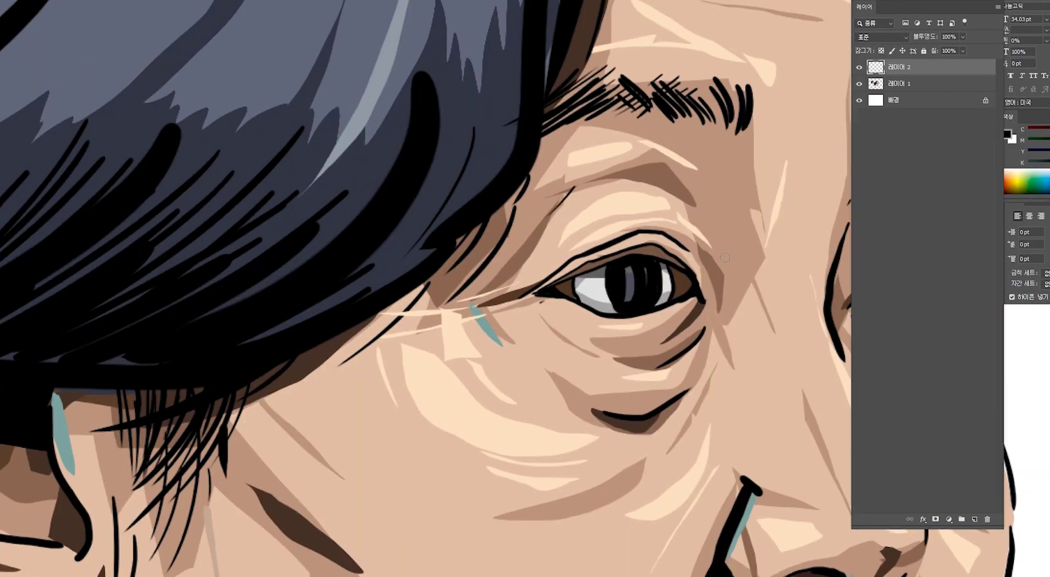
scroll(705, 301, "up", 3)
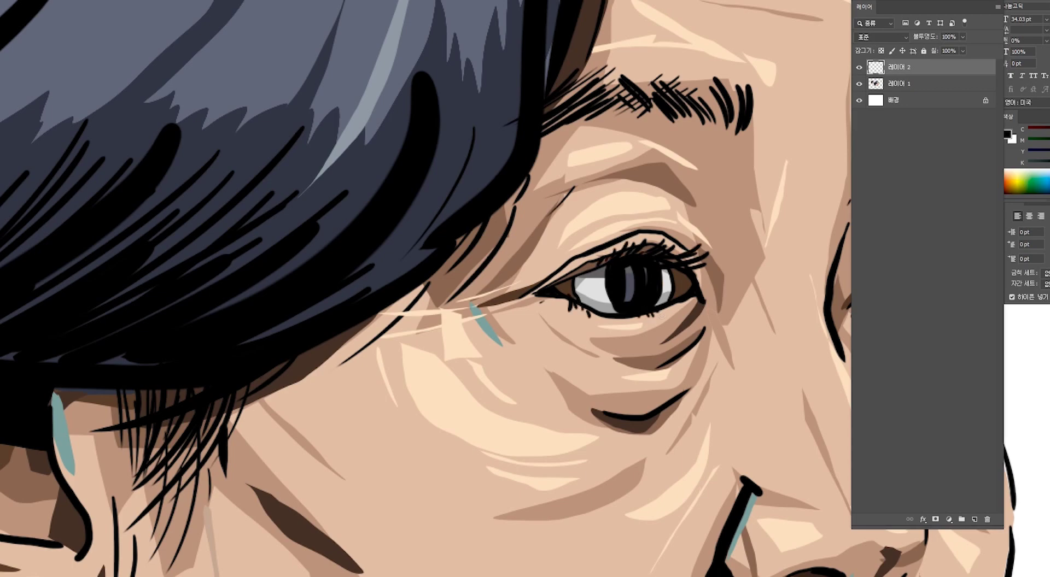
scroll(660, 316, "down", 3)
left_click_drag(612, 277, 662, 292)
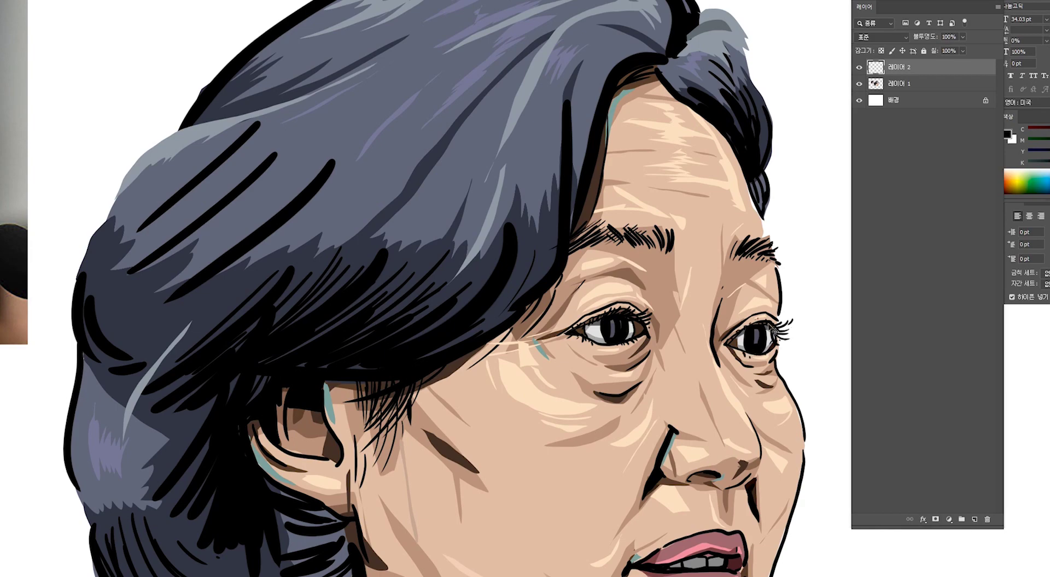
scroll(771, 307, "down", 3)
scroll(771, 284, "up", 5)
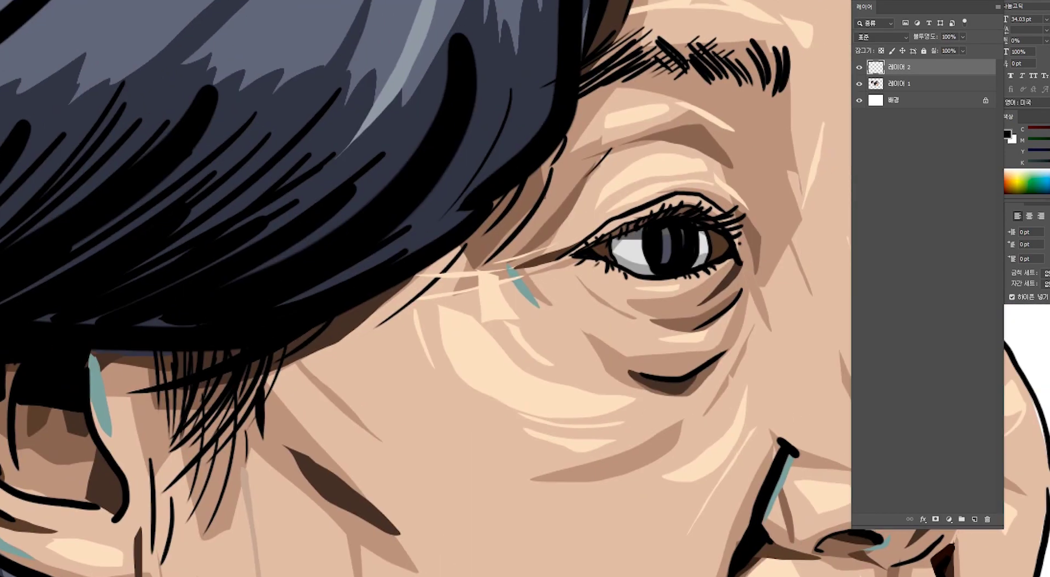
Draw the remaining black eyelashes at the inner end of the near eye's upper lid.
left_click_drag(718, 207, 731, 194)
left_click_drag(738, 237, 758, 229)
scroll(598, 247, "right", 5)
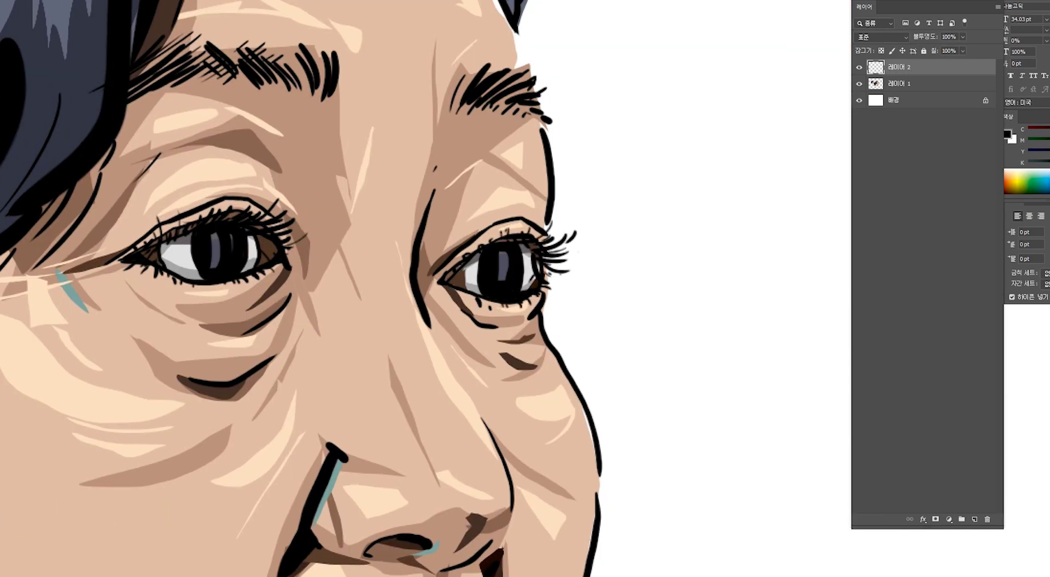
scroll(523, 247, "down", 3)
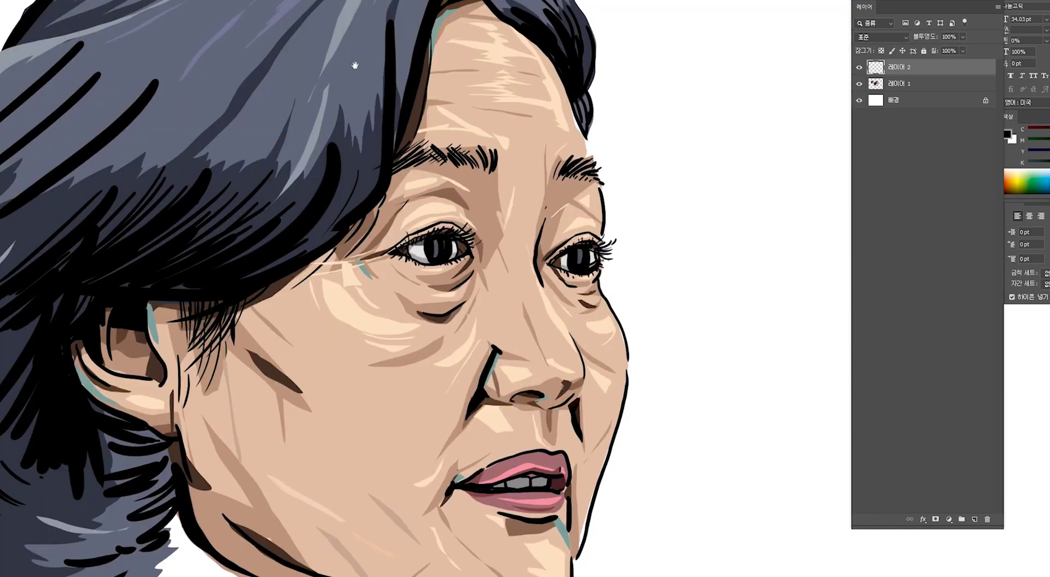
left_click_drag(427, 219, 710, 263)
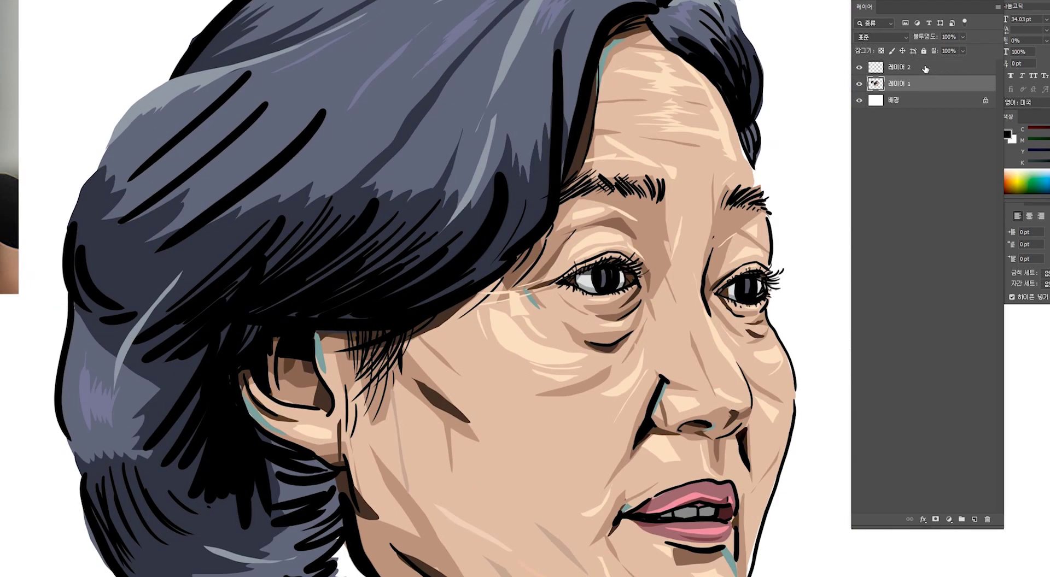
Add a layer below the eyelashes, select the upper part of the near eye, and darken it with Levels at output white 111.
scroll(683, 257, "up", 5)
left_click(618, 249)
left_click(678, 230)
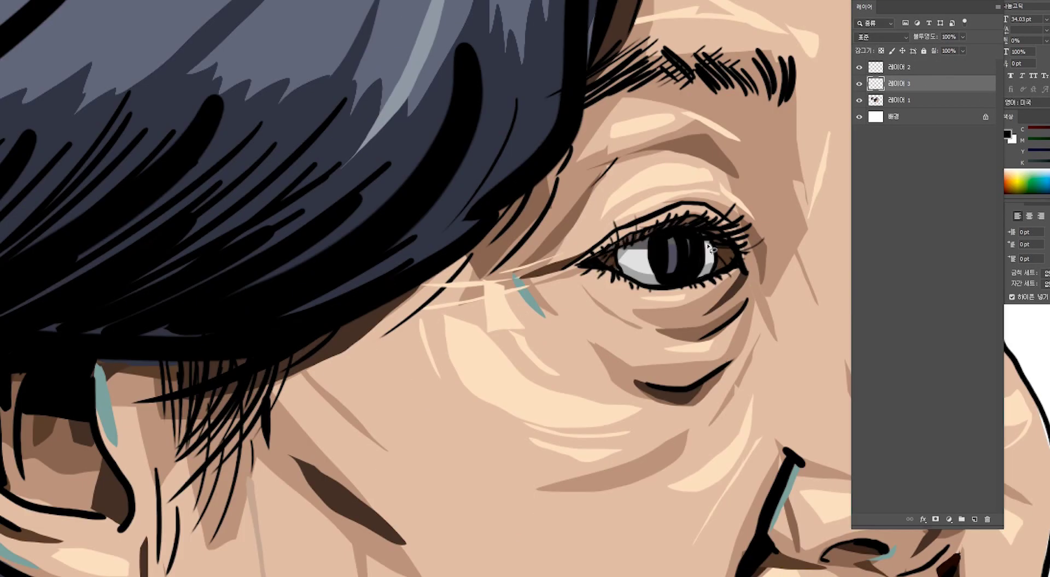
left_click(702, 241)
key("ctrl+Return")
key("ctrl+0")
key("ctrl+l")
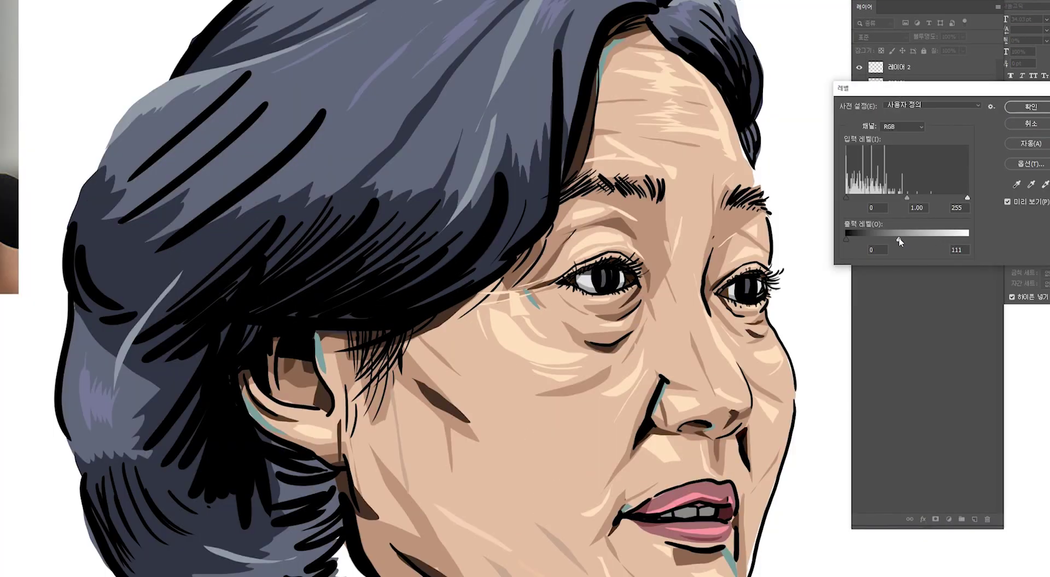
left_click(1024, 107)
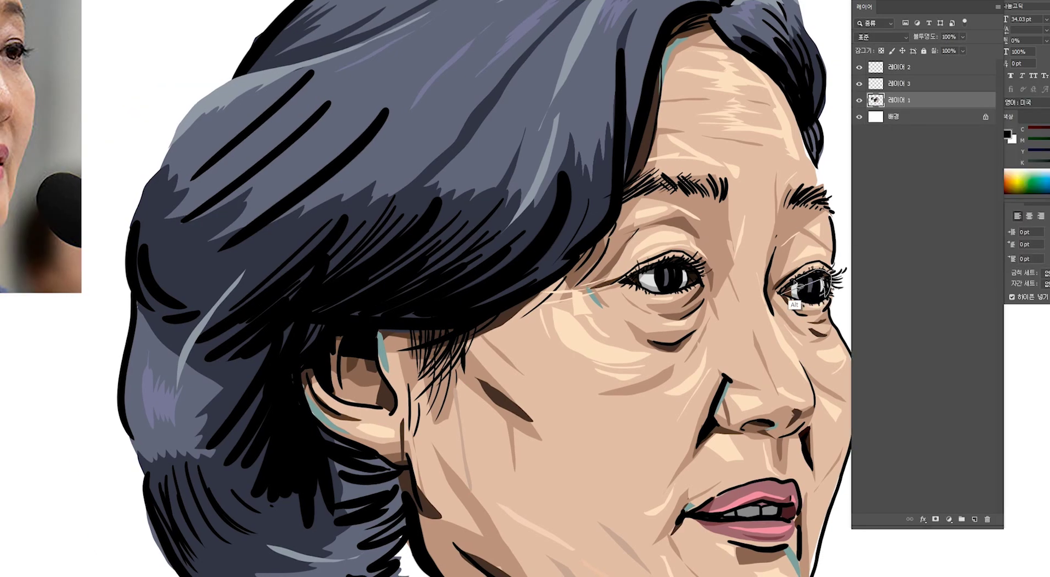
Darken the selected upper part of the far eye on the portrait layer by lowering the Levels output white.
key("ctrl+l")
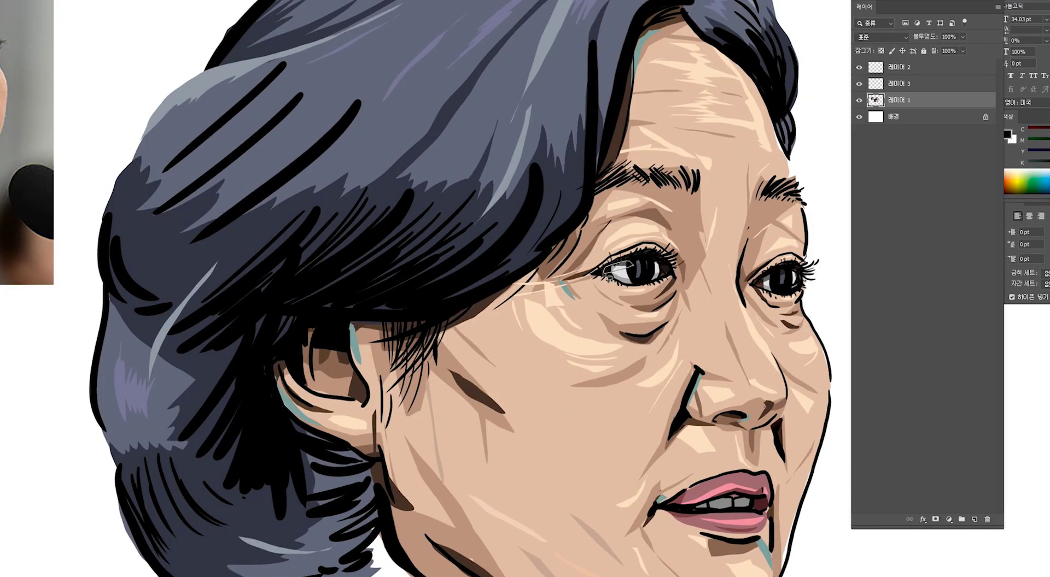
left_click_drag(967, 239, 952, 238)
key("Return")
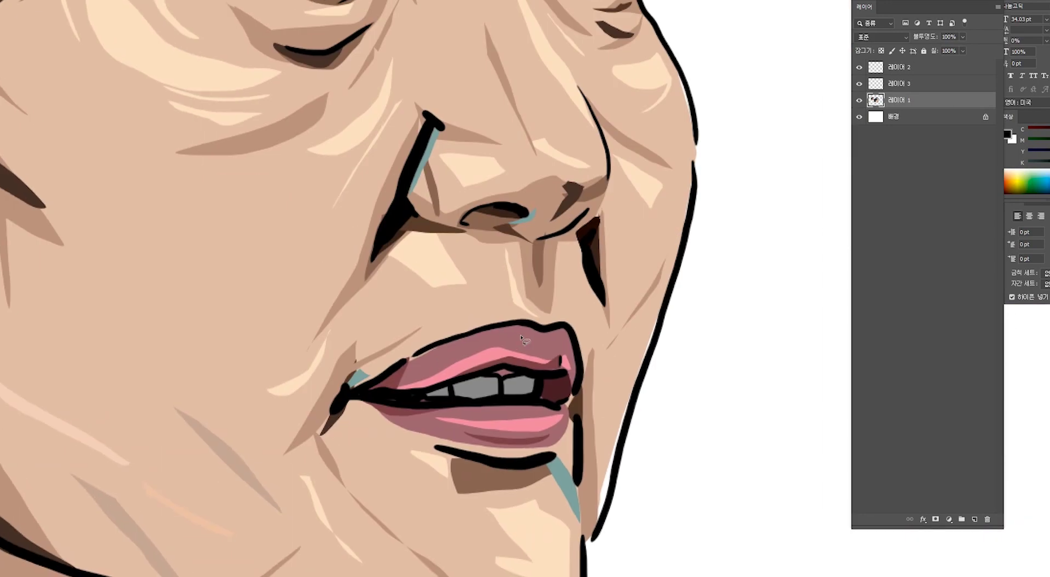
Select a thin shape on the upper lip, fill it with a lighter pink highlight, and deselect.
left_click_drag(525, 340, 503, 339)
left_click_drag(1039, 150, 1044, 152)
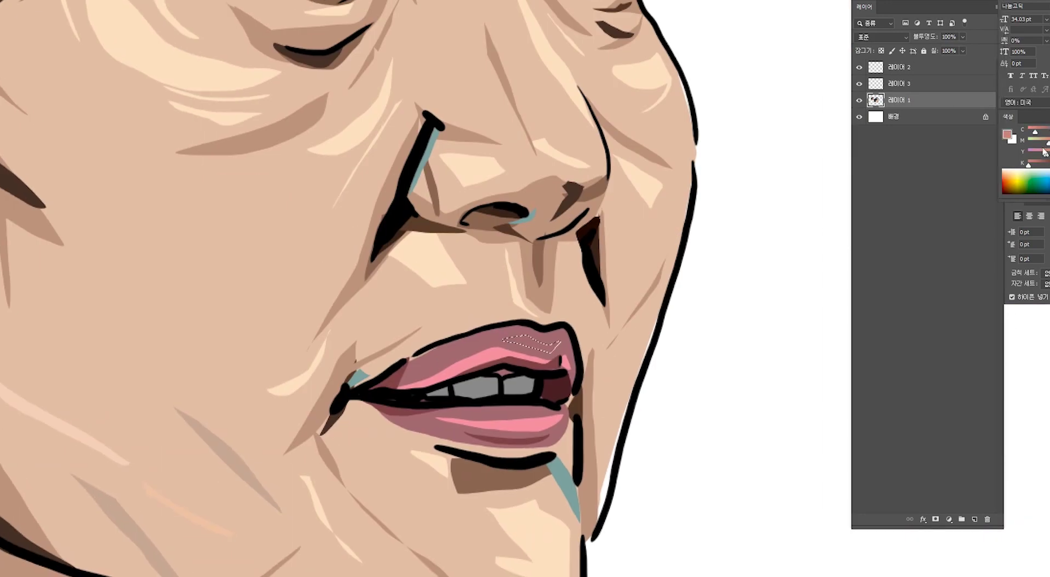
key("alt+BackSpace")
key("ctrl+d")
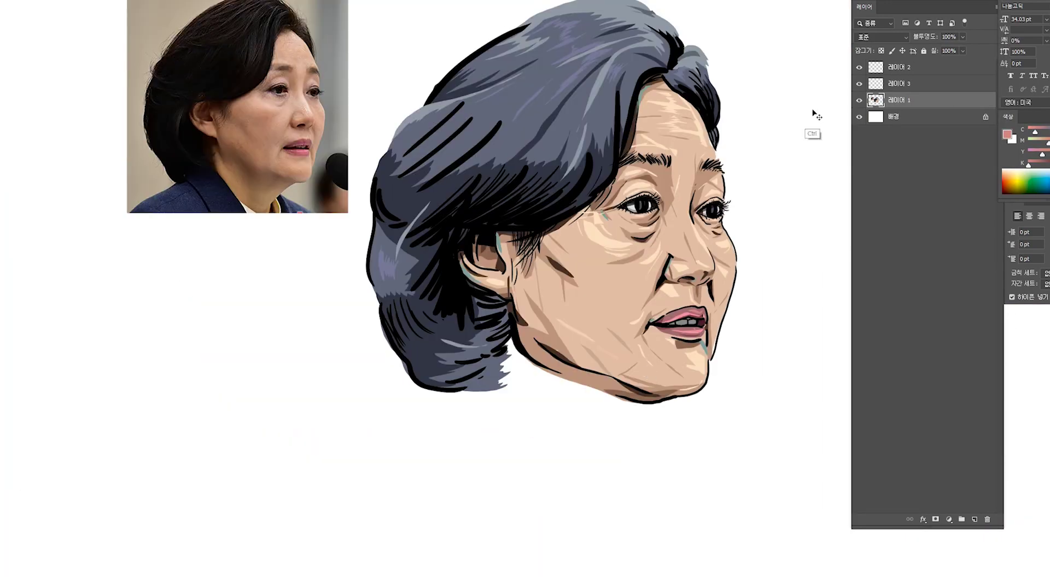
Lower the eyelash layer's opacity and merge the layers above the background into the portrait layer.
left_click(930, 67)
left_click(963, 39)
left_click(962, 45)
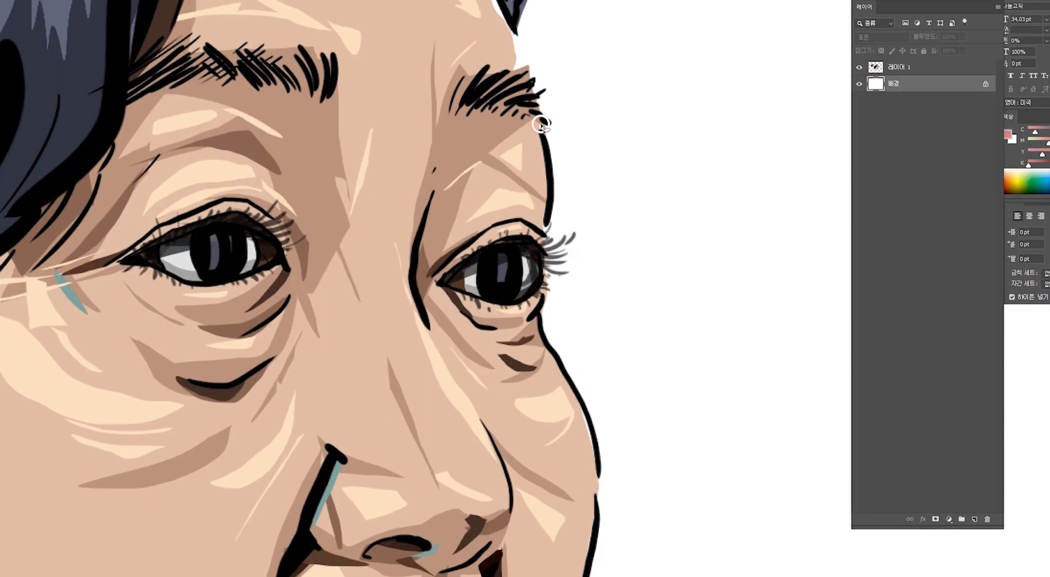
Trim the outer face contour on the portrait layer from the far brow down past the cheek.
left_click_drag(539, 125, 557, 214)
scroll(533, 216, "down", 1)
left_click(586, 328)
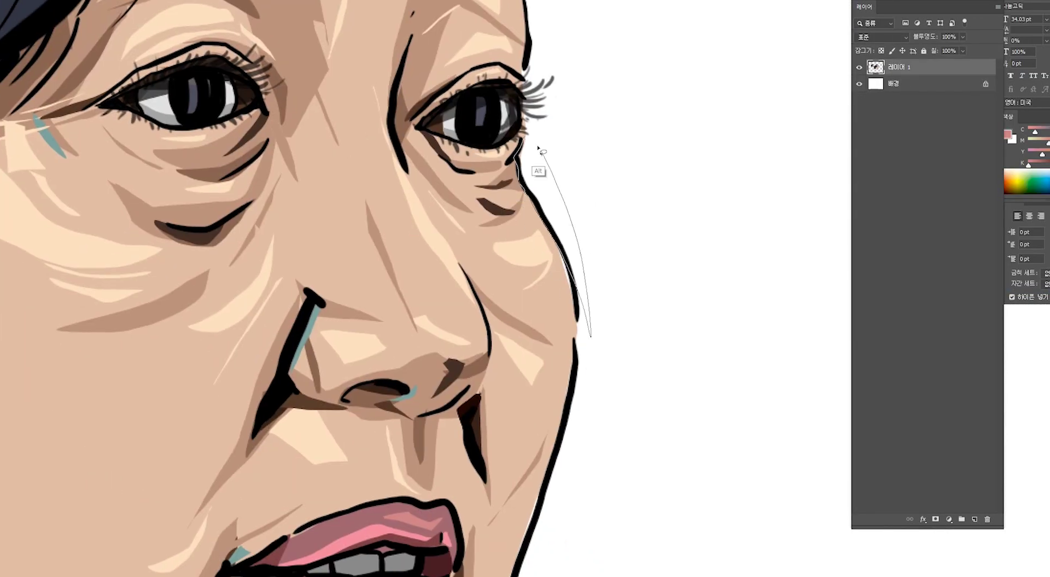
scroll(586, 105, "down", 5)
scroll(519, 354, "down", 5)
mouse_move(638, 227)
left_mouse_down()
mouse_move(567, 270)
mouse_move(578, 266)
mouse_move(617, 472)
left_mouse_up()
scroll(576, 281, "down", 3)
scroll(576, 281, "up", 1)
scroll(617, 471, "down", 3)
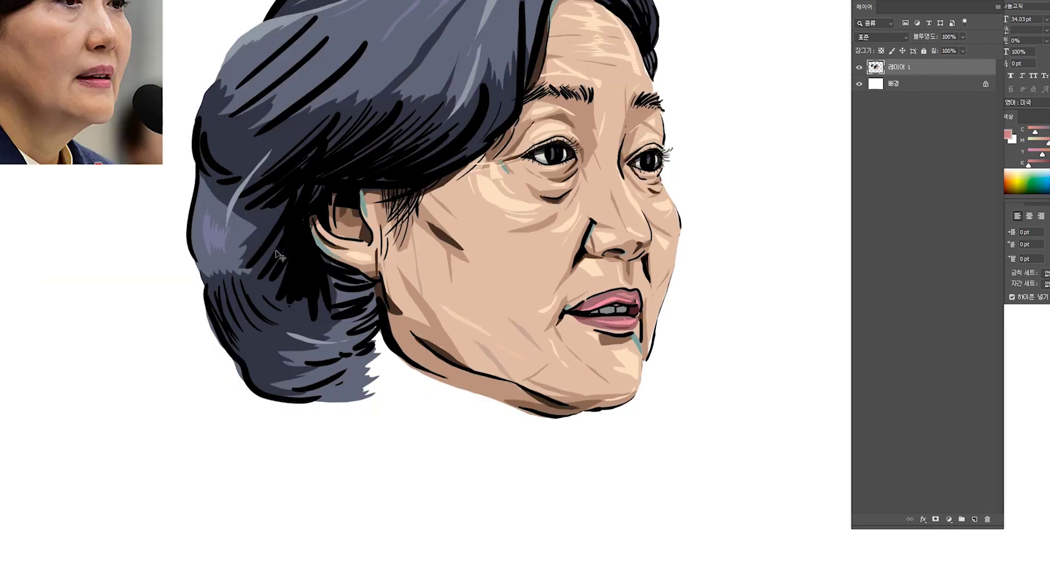
left_click_drag(444, 0, 522, 78)
scroll(328, 328, "down", 2)
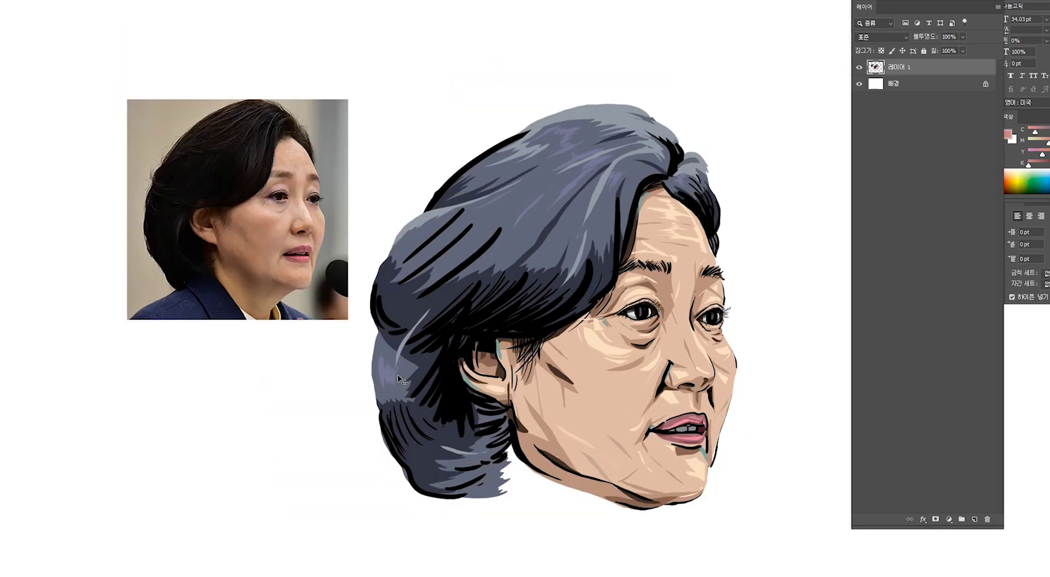
Select the strip under the hair across the top of the ear and a patch near the earlobe, and darken them with Levels.
scroll(402, 380, "up", 1)
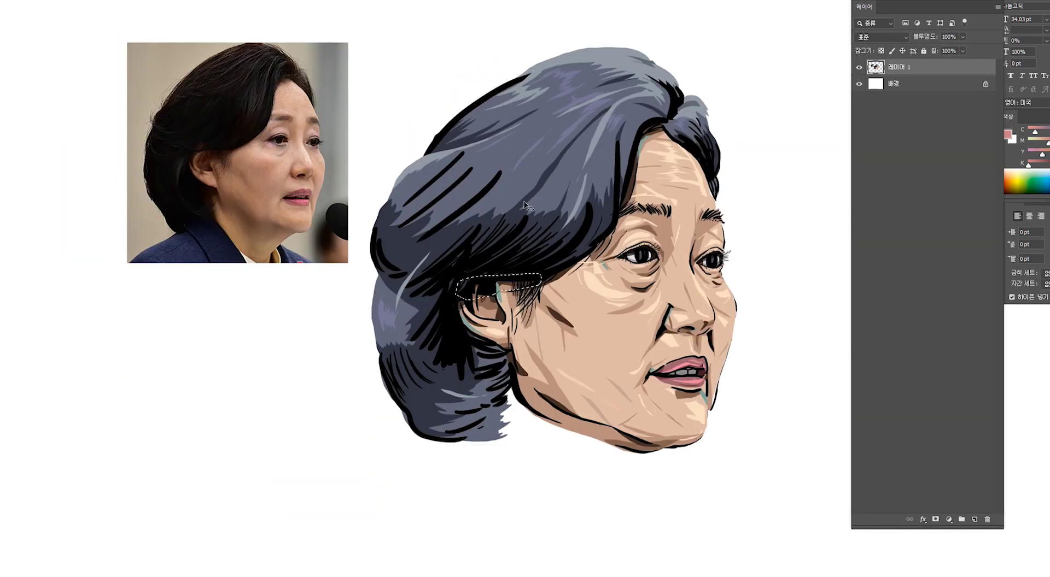
key("ctrl+l")
key("Escape")
key("ctrl+l")
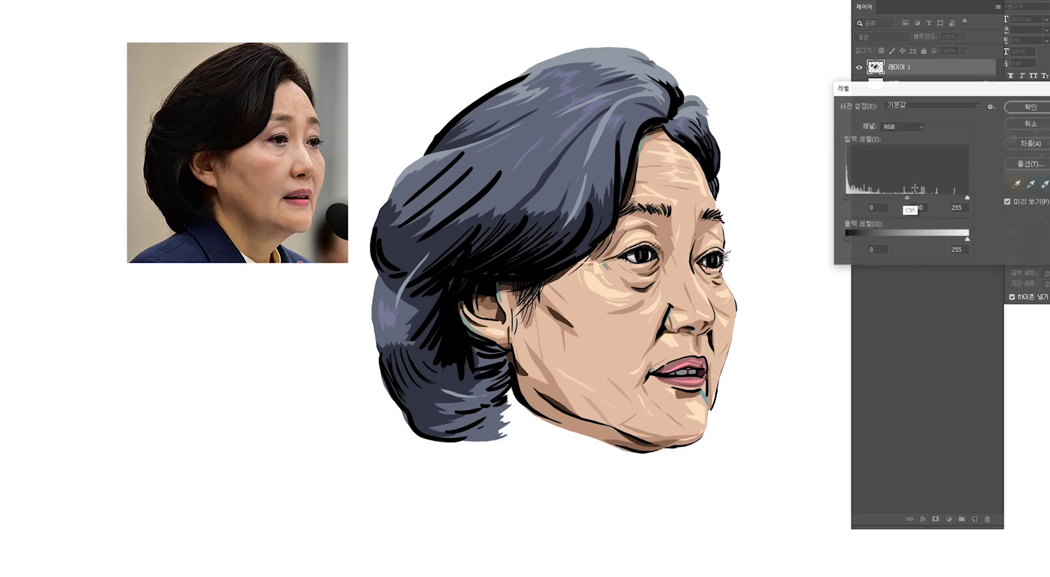
key("Escape")
mouse_move(509, 346)
left_mouse_down()
mouse_move(599, 432)
mouse_move(520, 424)
mouse_move(508, 350)
left_mouse_up()
key("ctrl+l")
left_click(1022, 109)
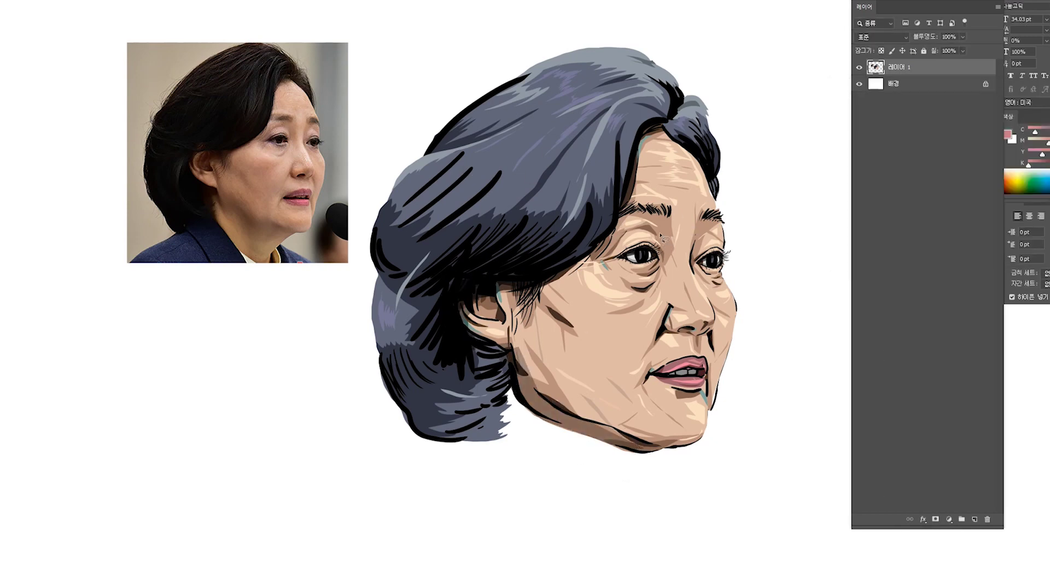
Darken a small selected area between the near eye and its eyebrow by lowering the Levels output white.
key("ctrl+l")
key("Escape")
key("ctrl+l")
left_click_drag(968, 239, 943, 239)
key("Return")
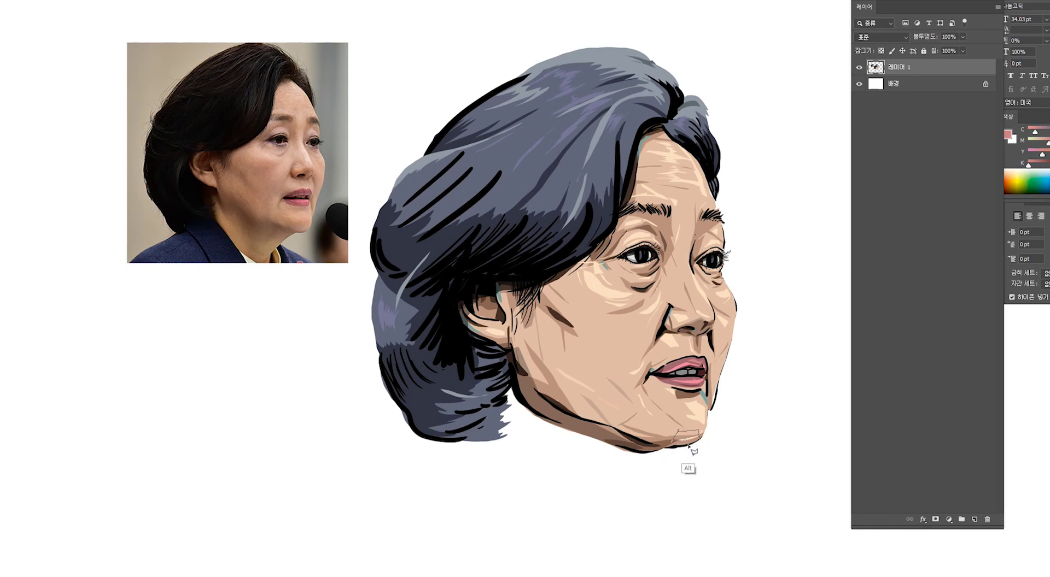
Select a patch on the lower chin and darken it with Levels at output white 218.
key("Return")
key("ctrl+l")
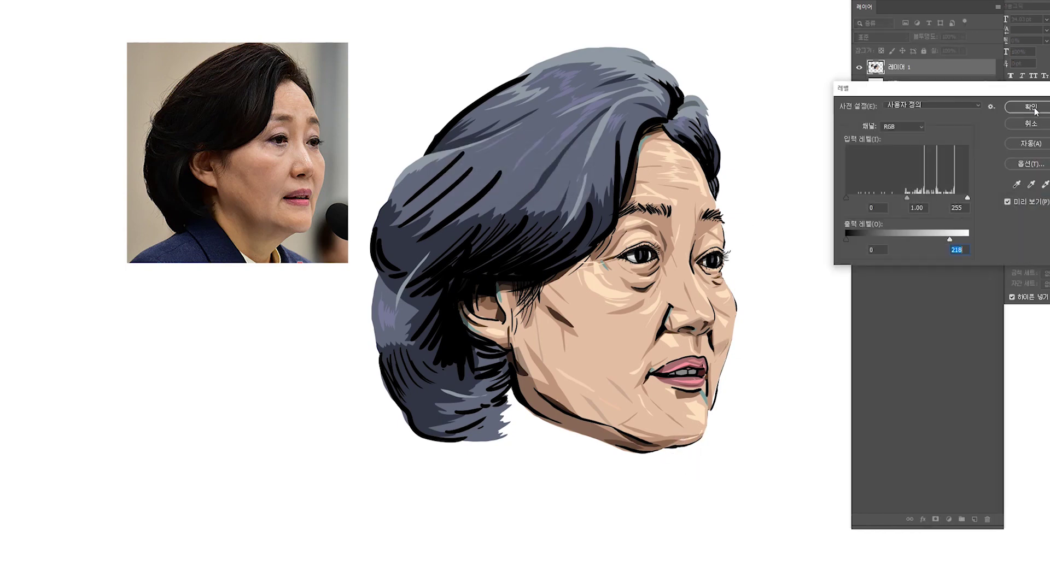
key("Return")
key("ctrl+l")
key("Return")
Darken more selected shadow patches on the face with Levels, using an output white of 196.
key("ctrl+l")
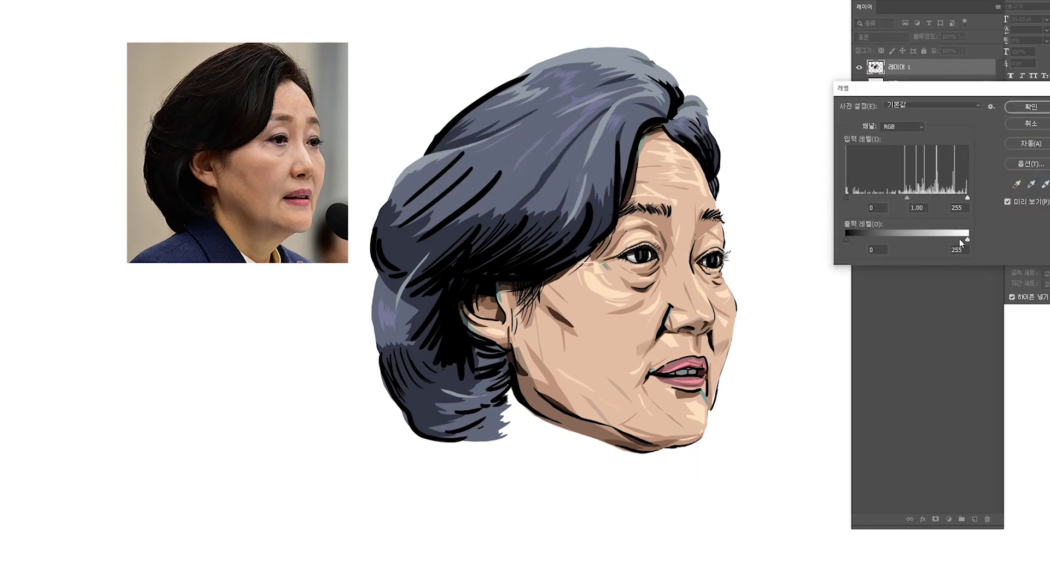
key("Return")
key("ctrl+l")
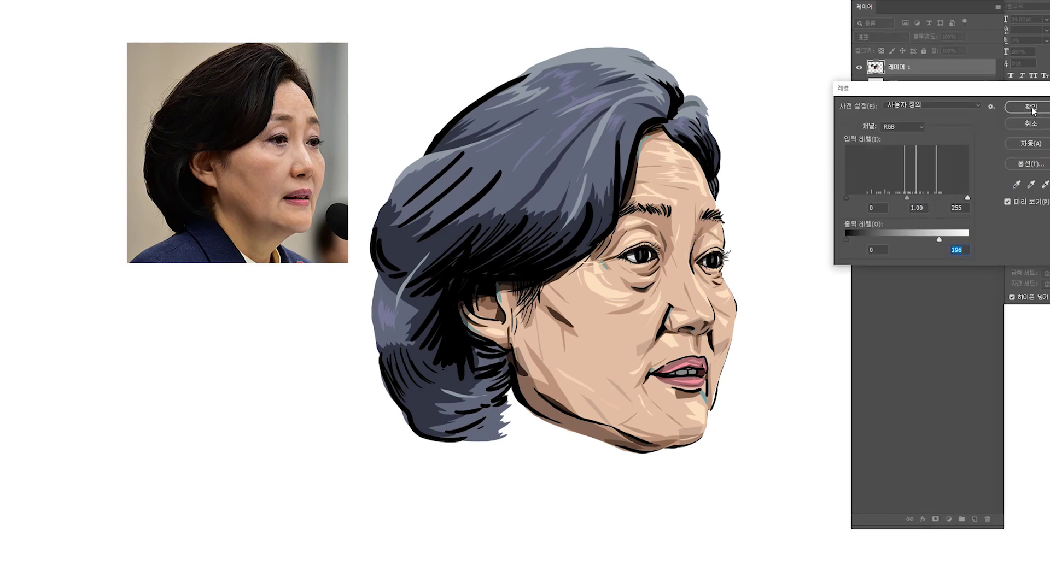
key("Return")
key("ctrl+l")
key("Return")
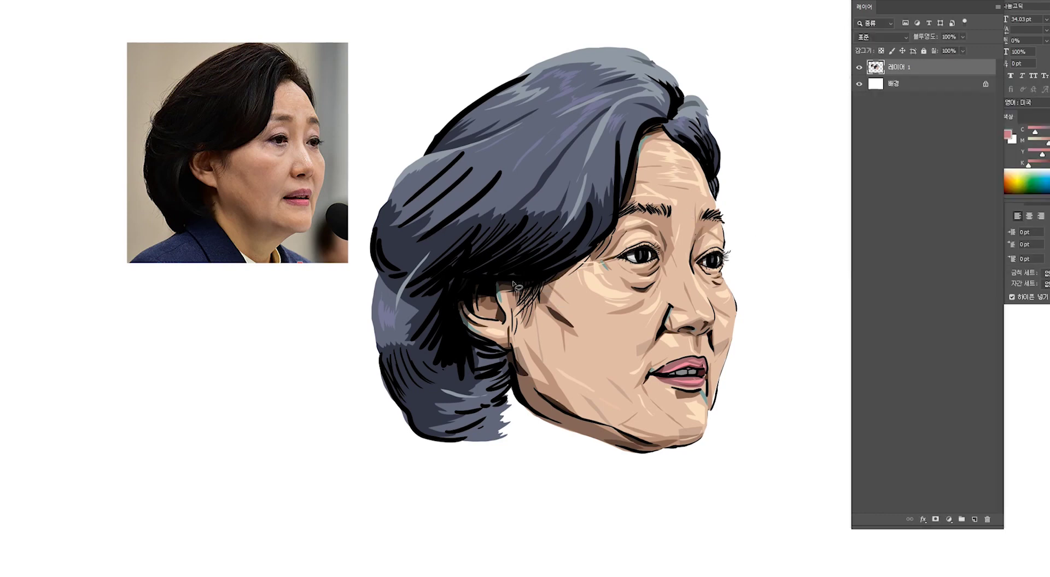
Select shadow shapes at the sideburn, in front of the ear and along the jaw, and darken them with Levels.
key("ctrl+l")
key("Return")
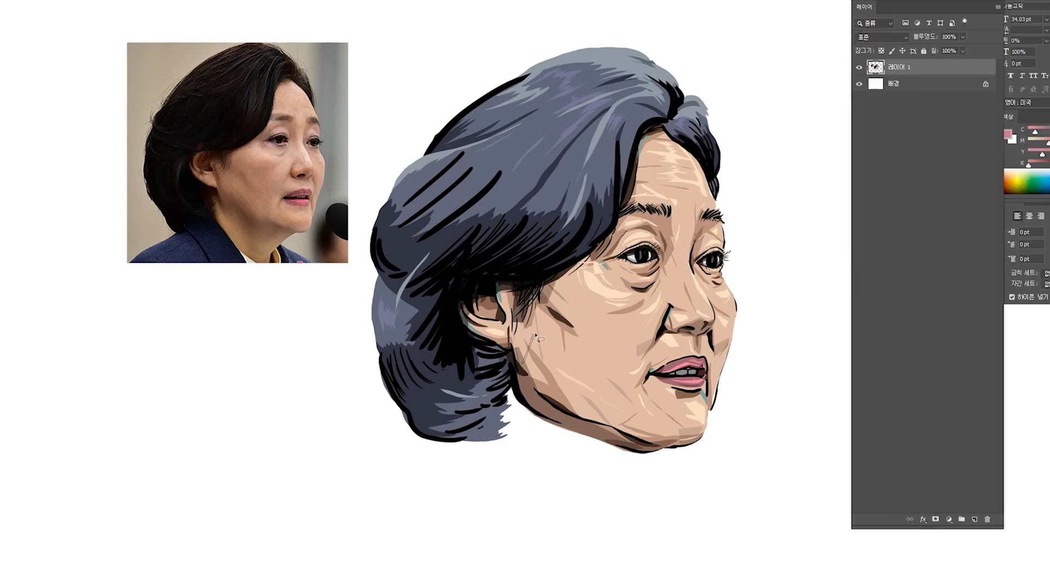
key("ctrl+l")
key("Return")
key("ctrl+l")
key("Return")
key("ctrl+l")
key("Return")
key("ctrl+l")
key("Return")
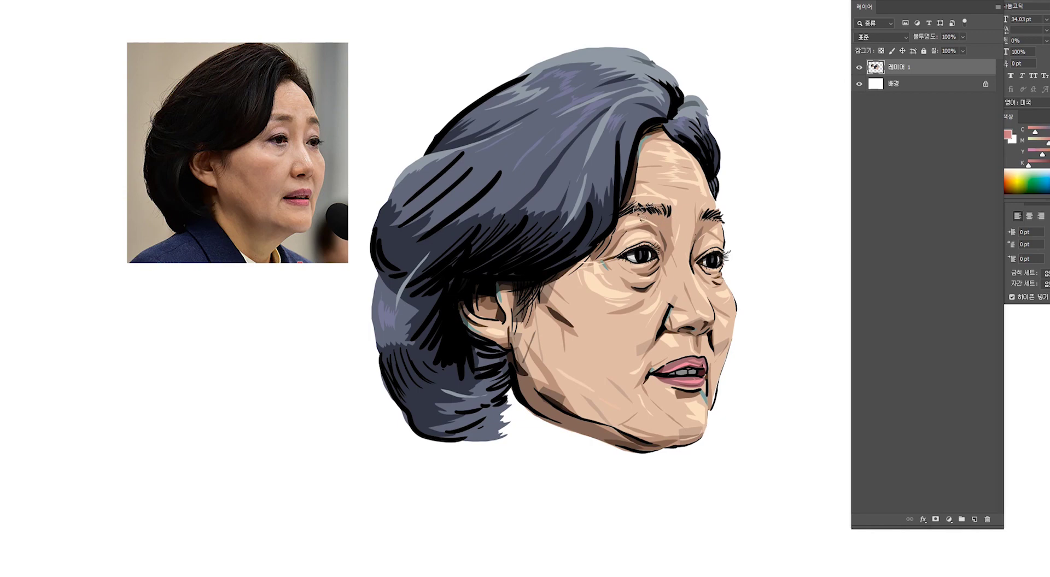
Select small shadow shapes around the near eye and darken them with Levels.
key("ctrl+l")
key("Return")
key("ctrl+l")
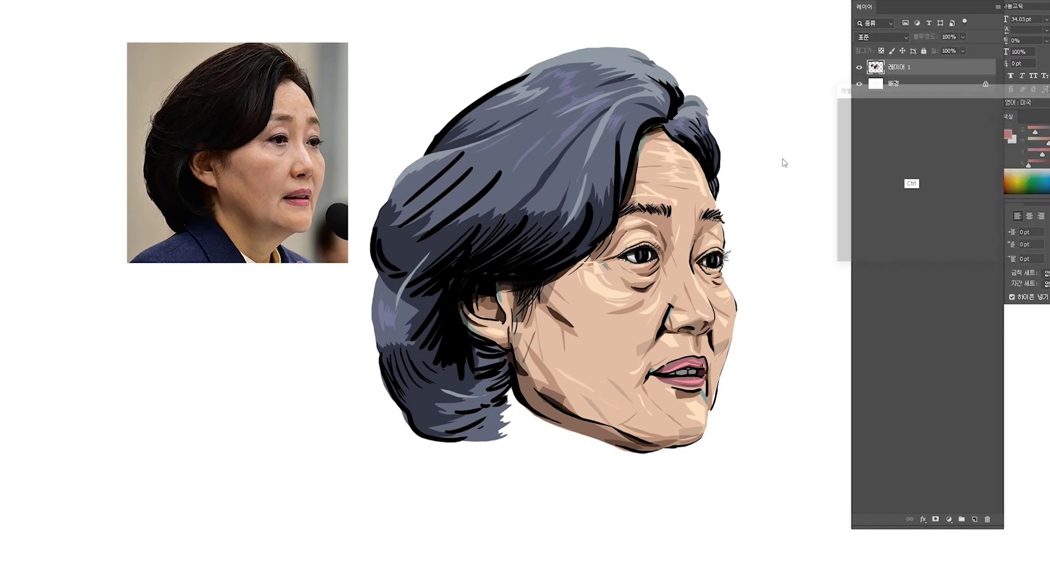
key("Return")
key("ctrl+l")
key("Return")
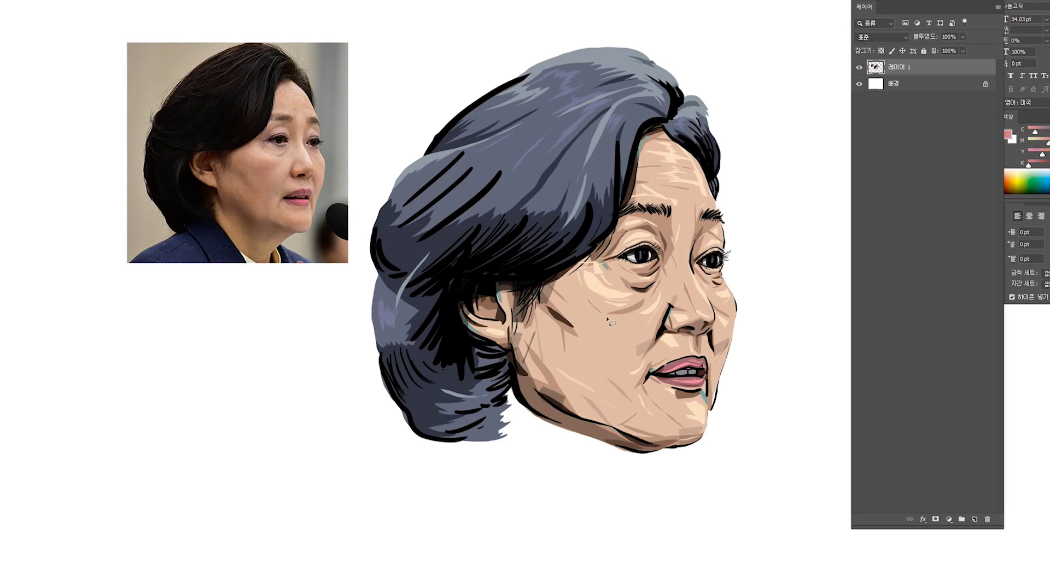
Remove the reference photo beside the finished portrait head.
key("ctrl+minus")
key("ctrl+minus")
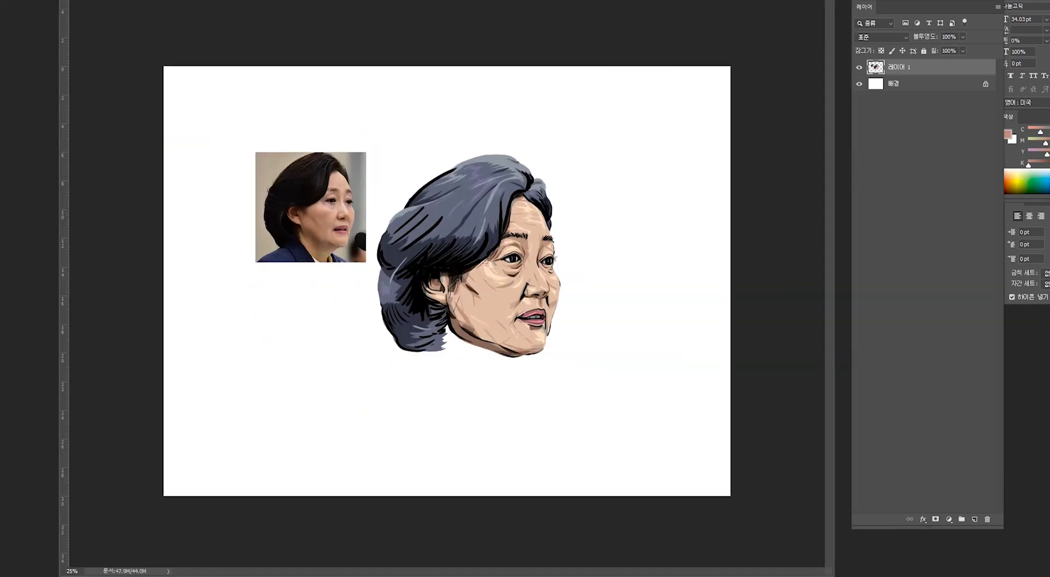
key("ctrl+plus")
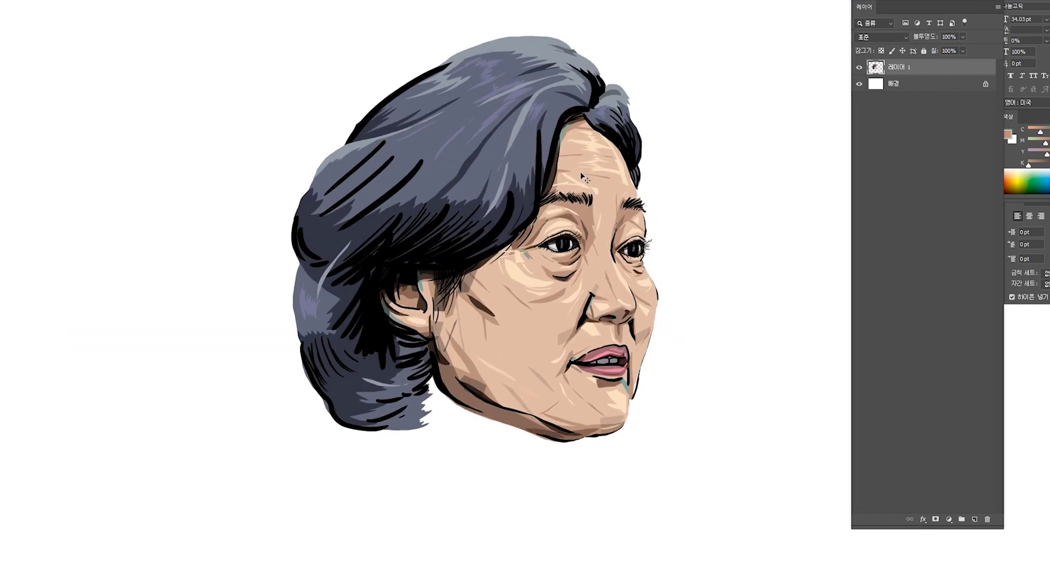
key("ctrl+0")
Combine the white-suited body artwork with the portrait head, place the head above the collar, and unlink the two layers.
left_click(122, 211)
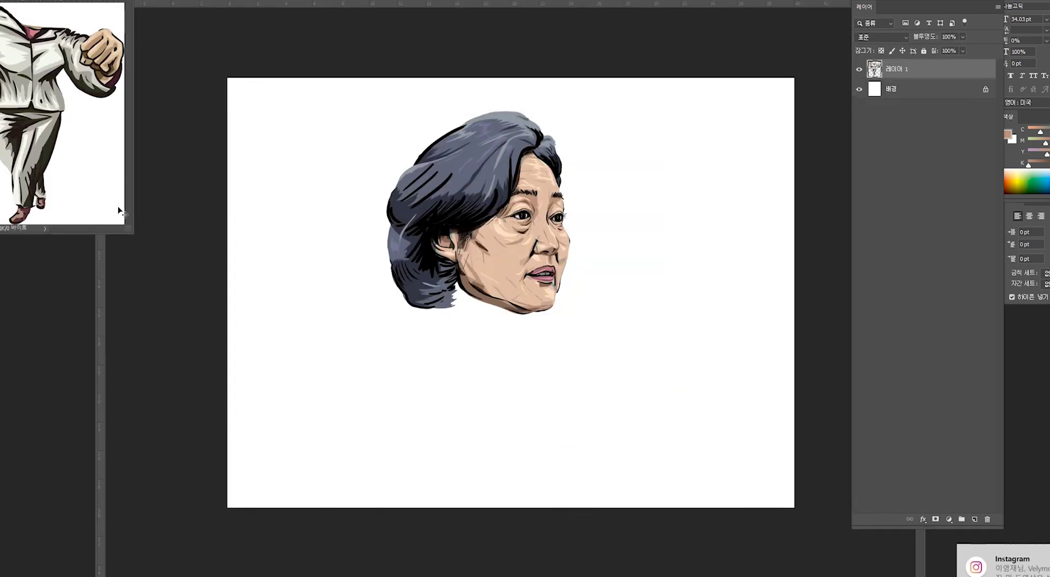
left_click_drag(479, 302, 414, 233)
left_click_drag(503, 322, 619, 380)
key("ctrl+Tab")
key("ctrl+w")
left_click(896, 67, "shift")
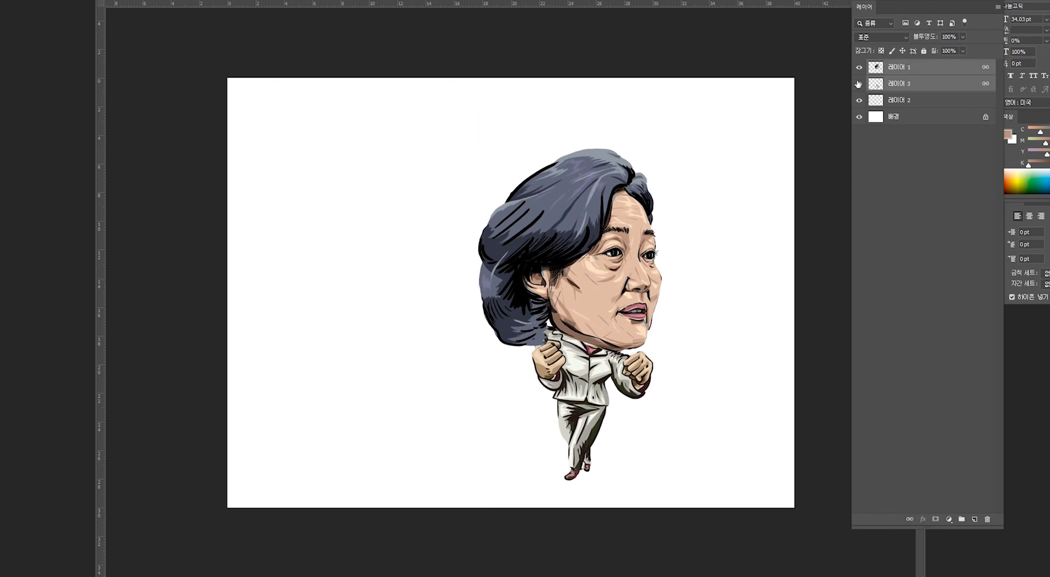
left_click(619, 380, "ctrl")
Add a layer beneath the body layer and paint a brown skin-tone neck between the chin and the collar.
key("ctrl+plus")
key("ctrl+plus")
key("ctrl+plus")
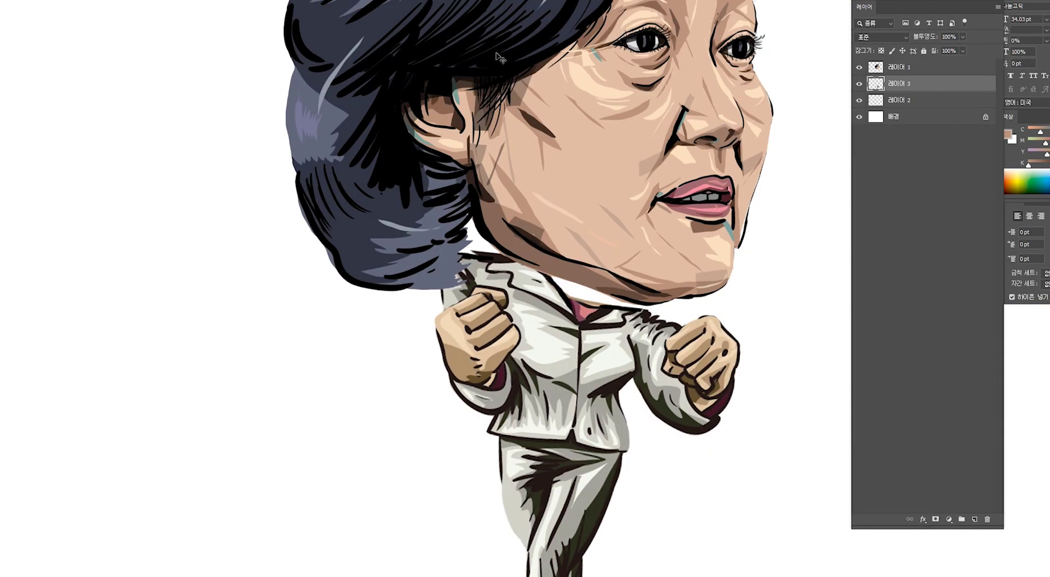
key("ctrl+shift+alt+n")
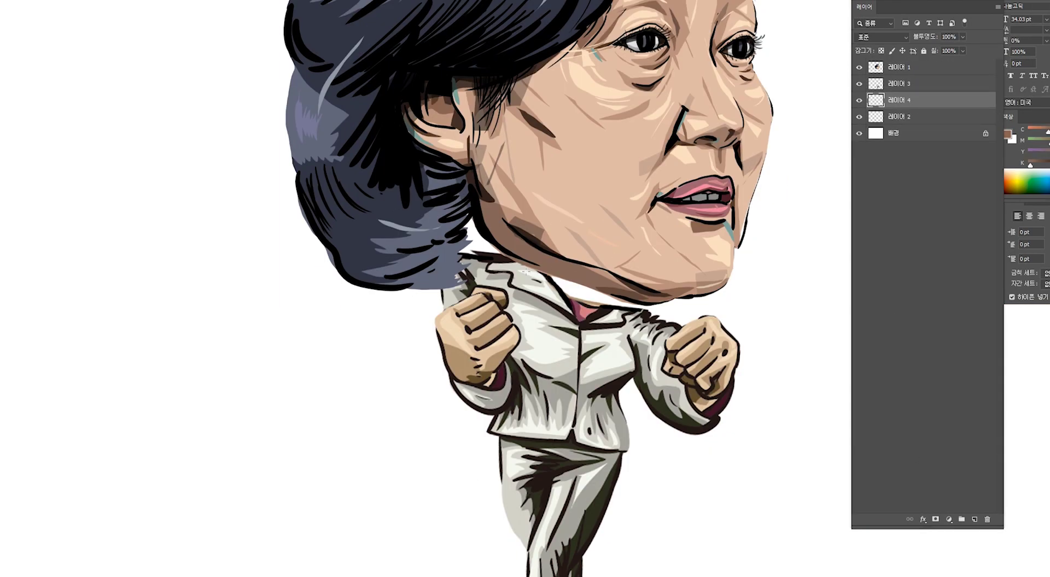
key("bracketright")
key("bracketright")
key("bracketright")
Add a layer above the body, set the colour to black, draw neck lines at the collar, and move the layer to the top.
left_click(905, 87)
key("ctrl+shift+alt+n")
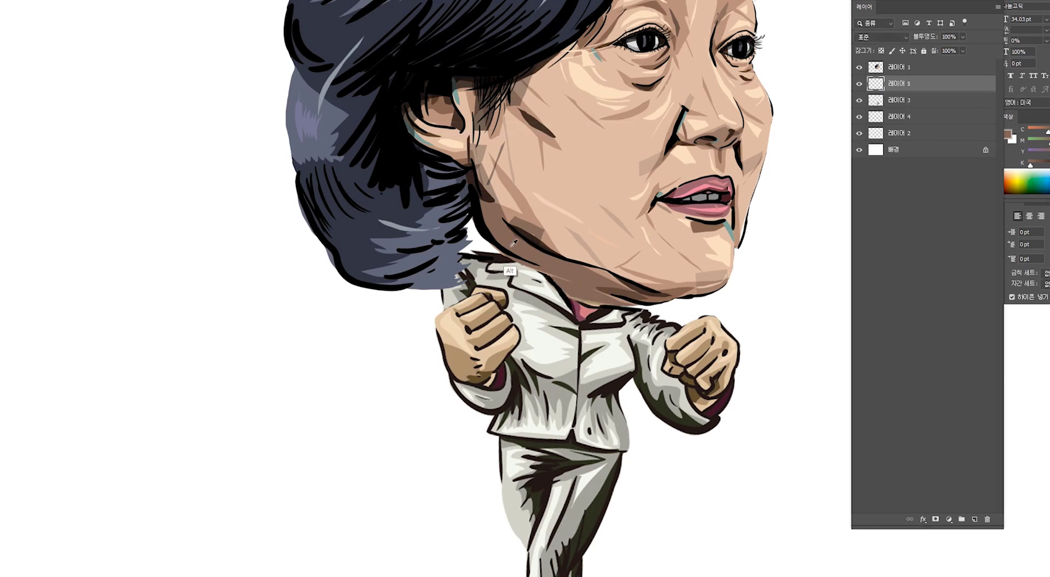
key("d")
key("ctrl+bracketright")
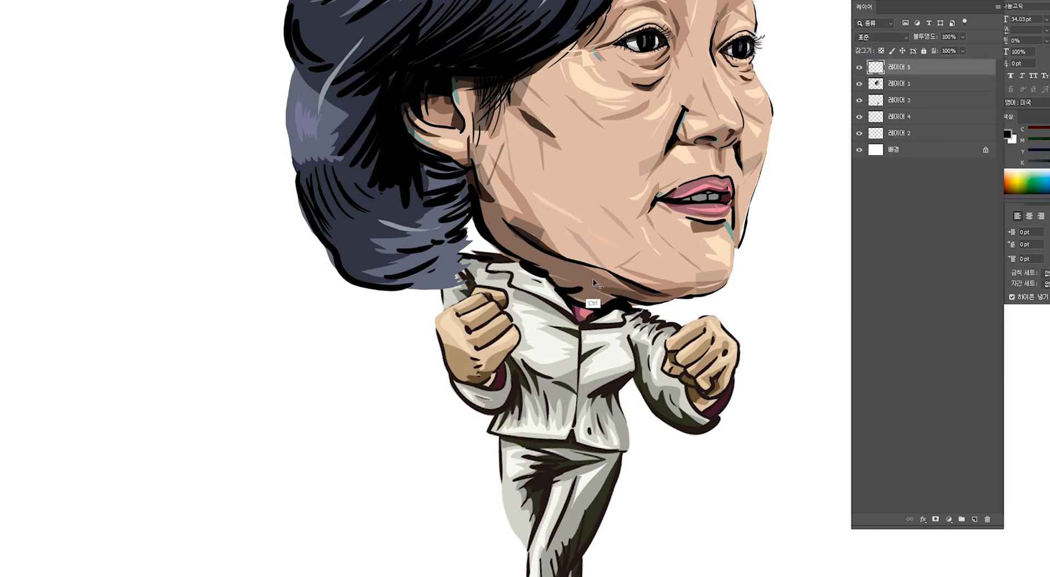
scroll(596, 283, "down", 3)
scroll(596, 283, "up", 5)
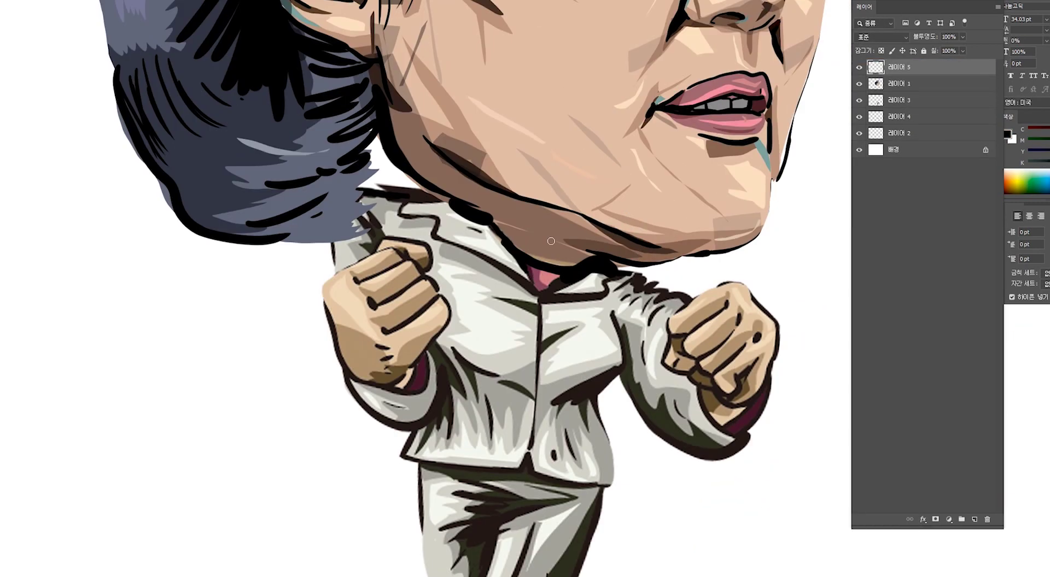
On the top layer, round off the lower hair beside the neck with dark blue colour and black strands and outlines.
left_click(421, 192, "ctrl")
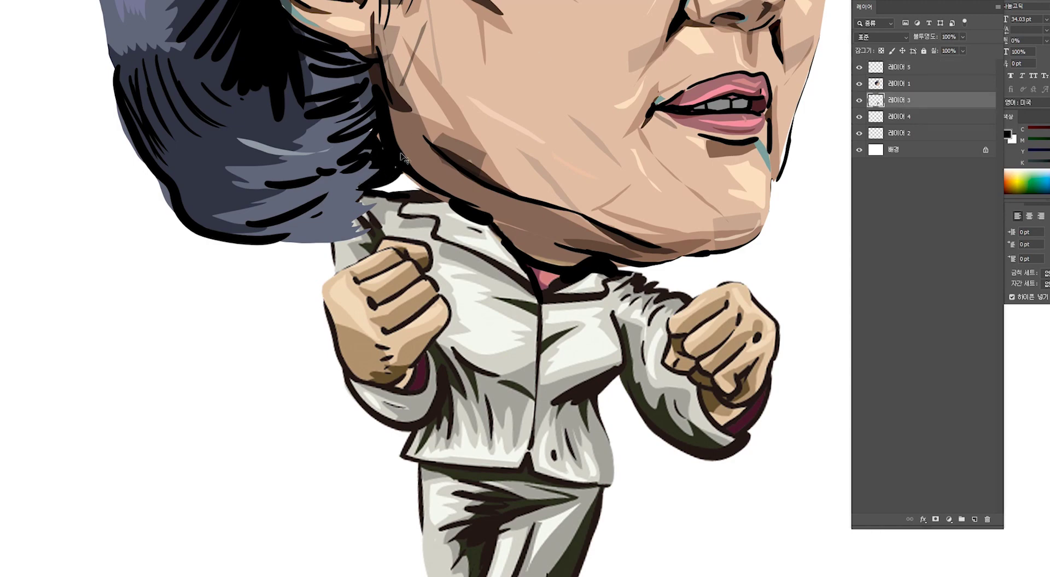
scroll(405, 158, "down", 3)
left_click(897, 67)
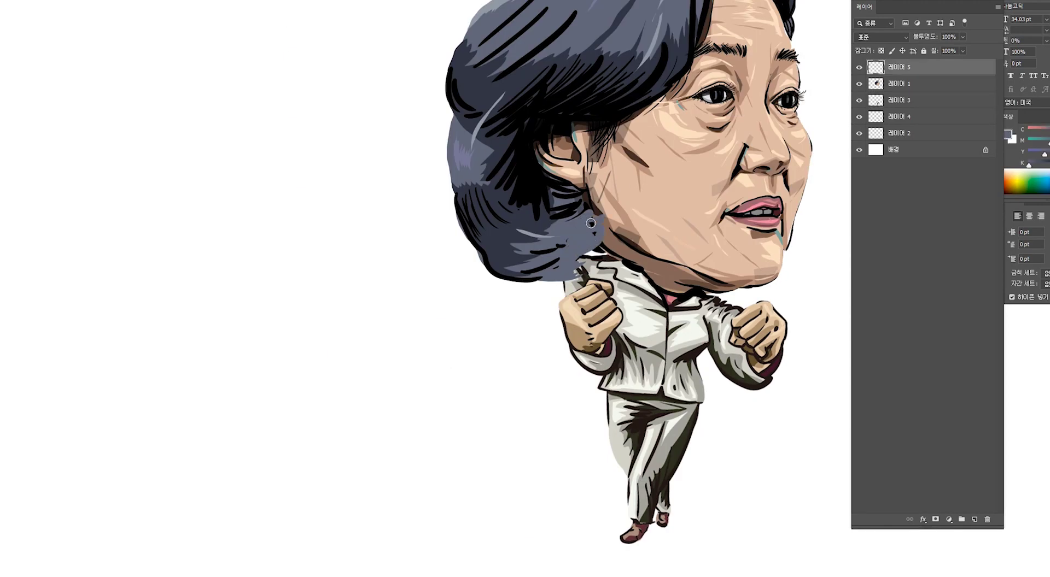
scroll(588, 230, "up", 3)
mouse_move(498, 181)
left_mouse_down()
mouse_move(522, 229)
mouse_move(509, 287)
mouse_move(432, 325)
left_mouse_up()
scroll(509, 80, "down", 3)
scroll(541, 298, "up", 3)
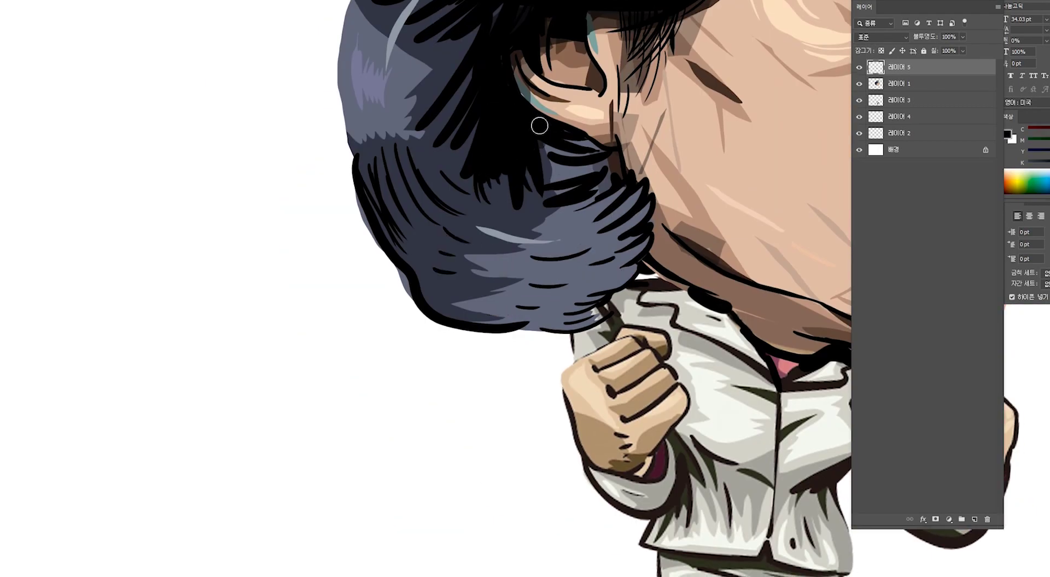
mouse_move(539, 126)
left_mouse_down()
mouse_move(543, 165)
mouse_move(602, 196)
left_mouse_up()
scroll(537, 214, "down", 3)
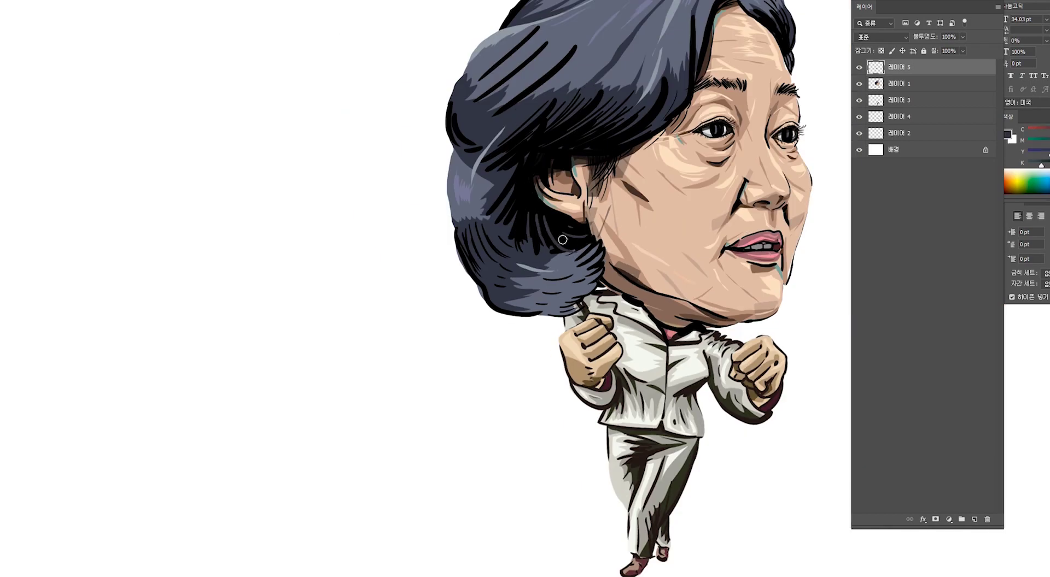
scroll(547, 164, "up", 2)
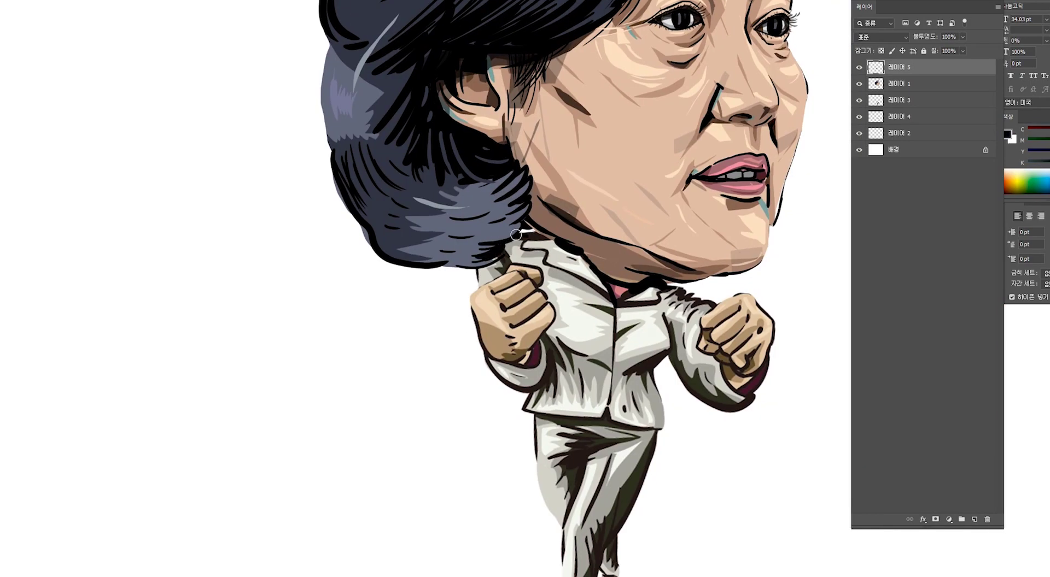
scroll(536, 227, "down", 3)
Add a layer, draw a straight black flagpole slanting through the fist, and shade a dark grey highlight along its edge.
key("ctrl+shift+alt+n")
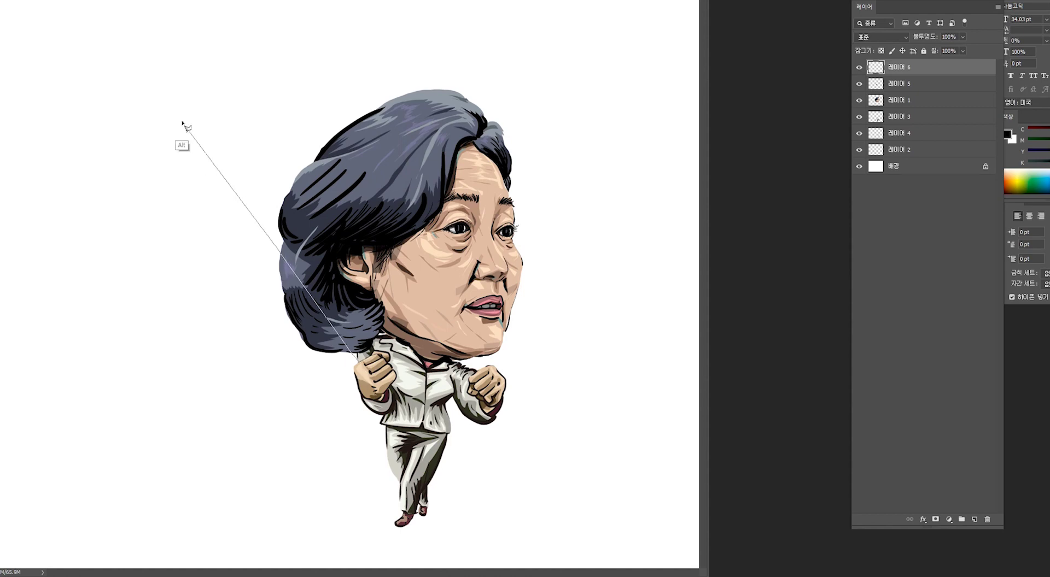
left_click_drag(195, 102, 358, 354)
scroll(399, 412, "up", 2)
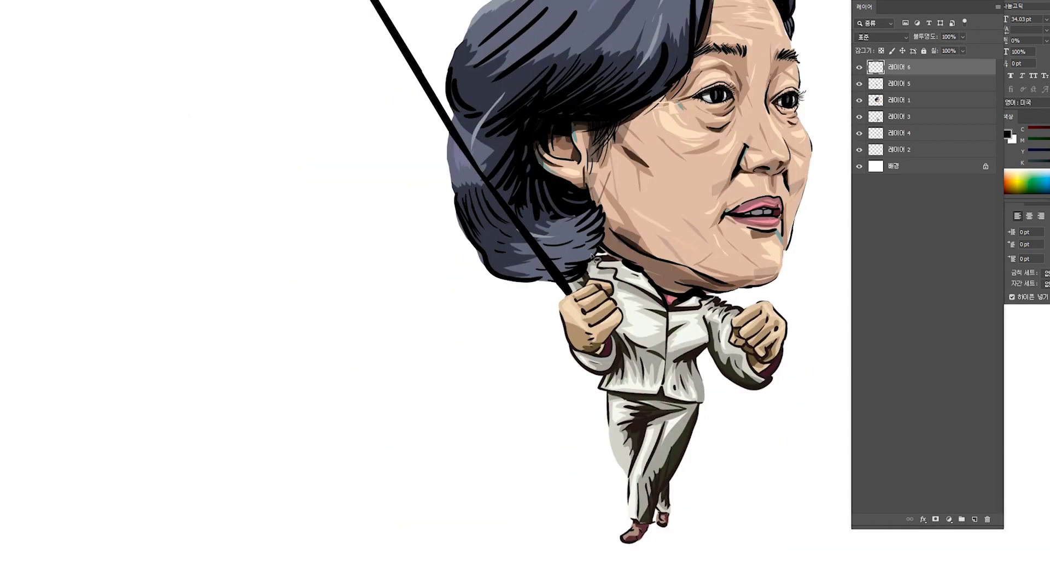
left_click(630, 374)
scroll(546, 273, "up", 3)
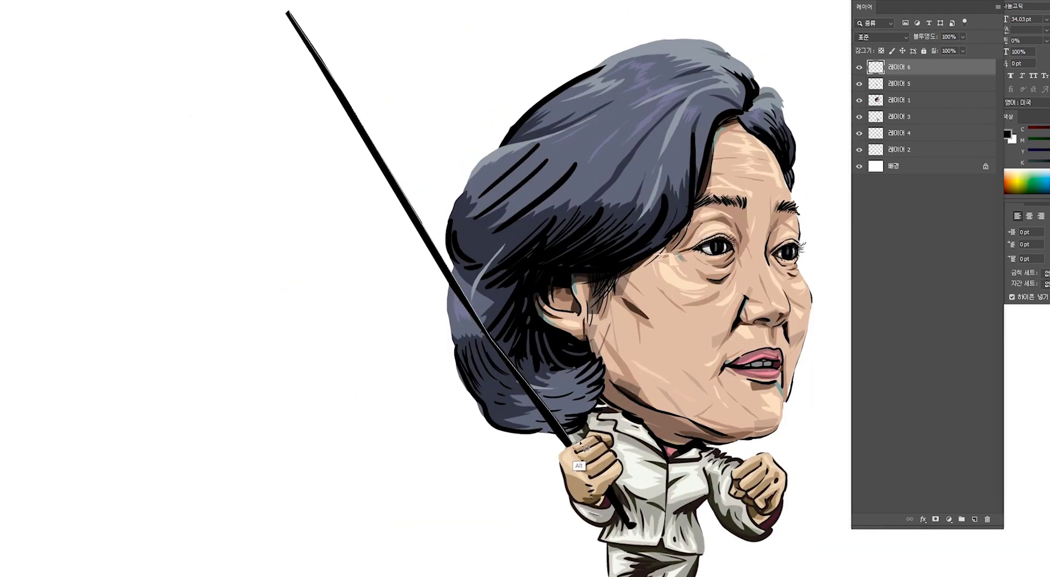
left_click(294, 17)
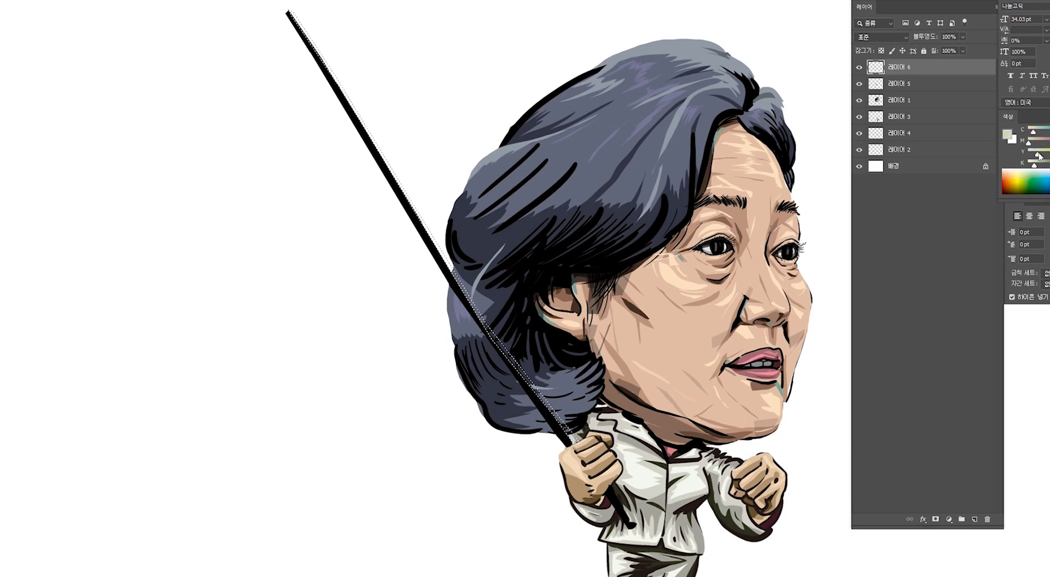
scroll(547, 273, "down", 3)
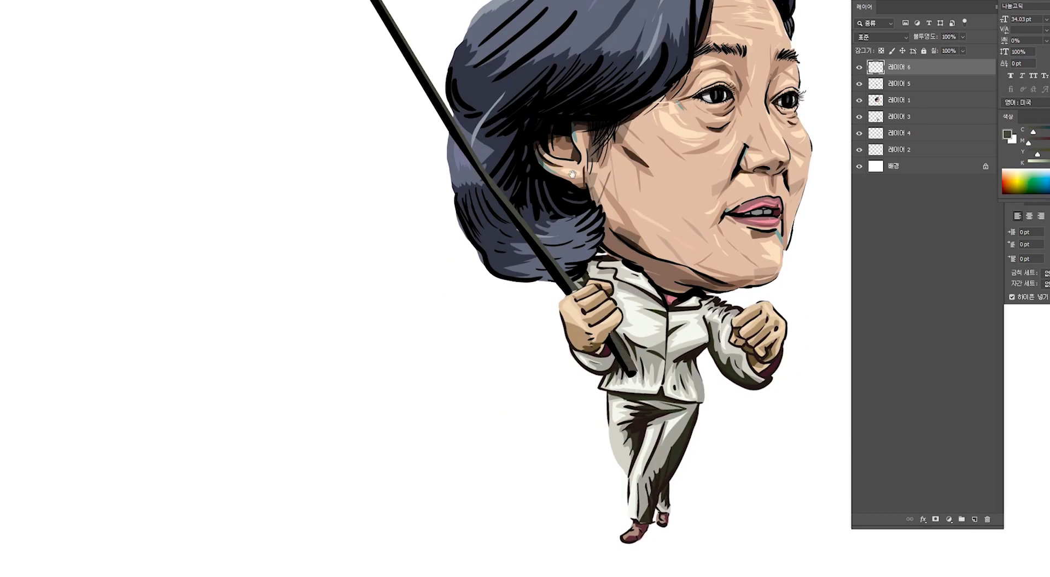
Mix a pink-red colour and paint a small cap on the upper end of the flagpole.
scroll(588, 242, "down", 3)
scroll(588, 243, "up", 3)
left_click(898, 116)
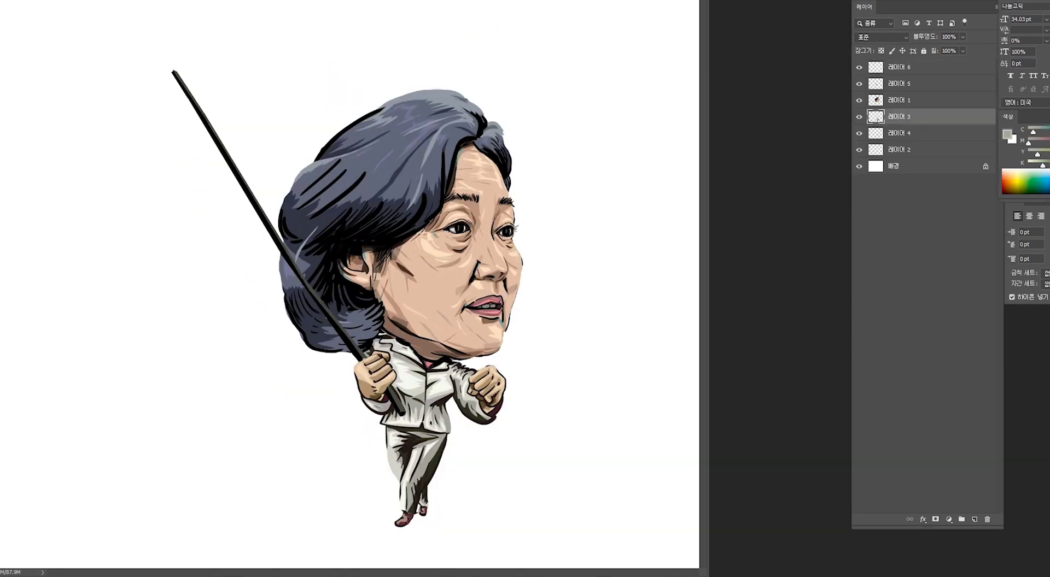
left_click(1043, 142)
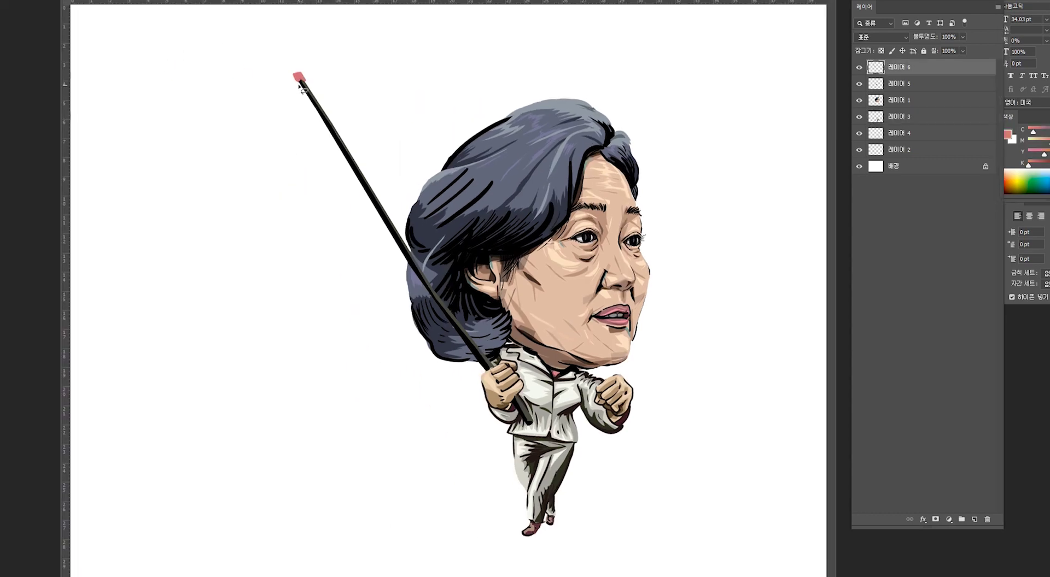
Add a layer with a waving light lavender-grey flag attached to the flagpole, and shade its folds in darker grey.
left_click_drag(298, 83, 328, 180)
key("ctrl+shift+alt+n")
key("alt+BackSpace")
left_click_drag(199, 230, 250, 210)
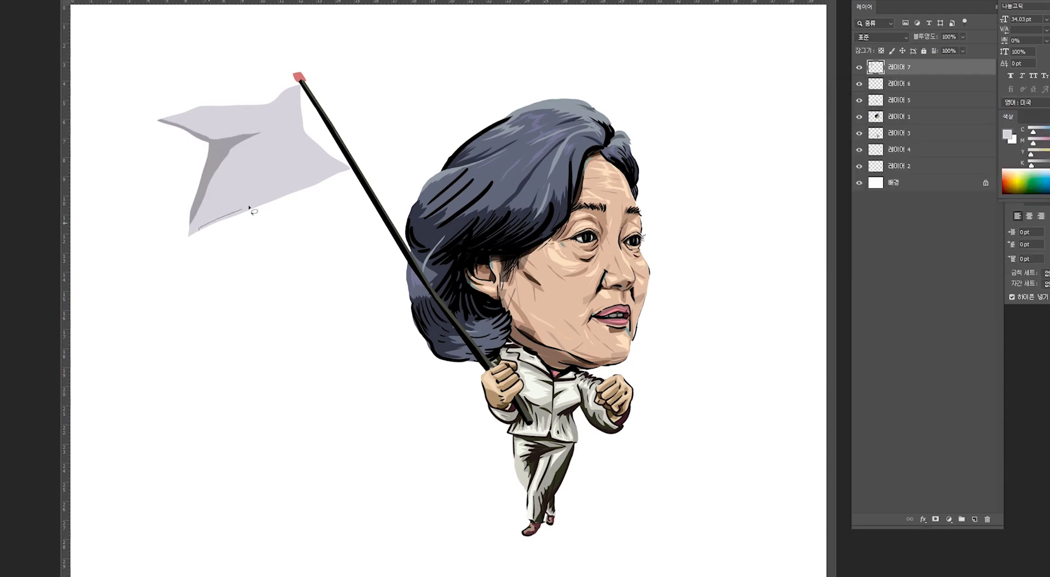
left_click_drag(361, 224, 271, 225)
key("ctrl+d")
key("ctrl+alt+l")
key("Return")
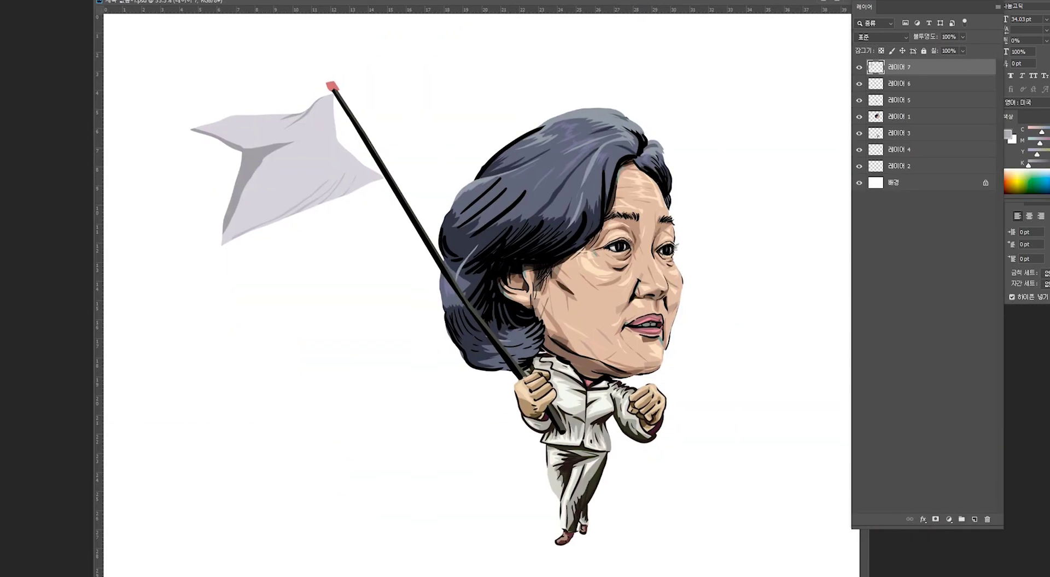
Paste the red, green and blue brush-style emblem, fit it onto the flag, and set its layer to Multiply.
key("ctrl+v")
key("ctrl+t")
left_click_drag(281, 139, 306, 164)
key("Return")
key("shift+alt+m")
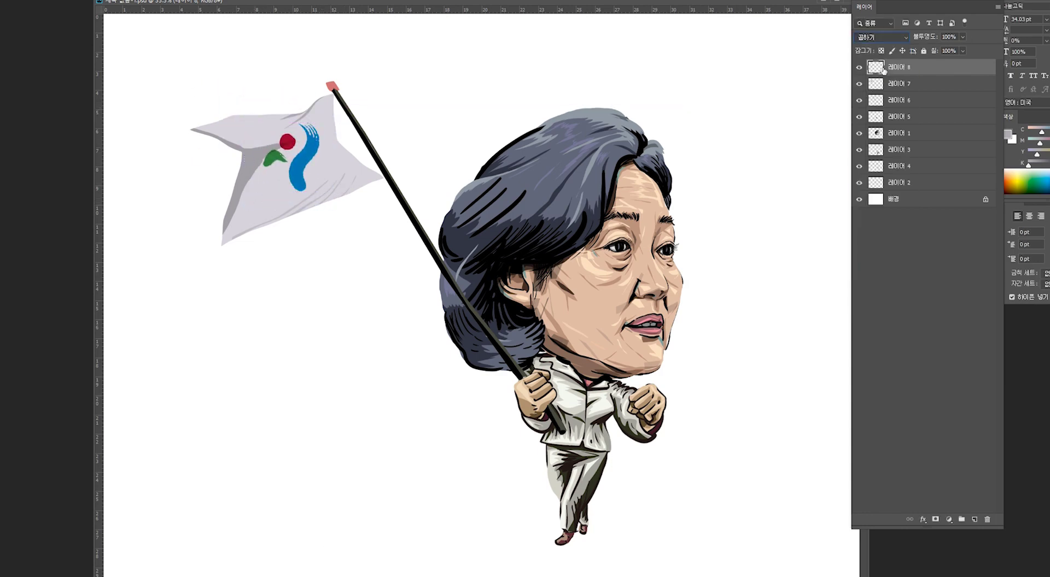
On the flag layer, paint over the large dark fold and add thin grey creases and white highlights across the cloth.
left_click(908, 83)
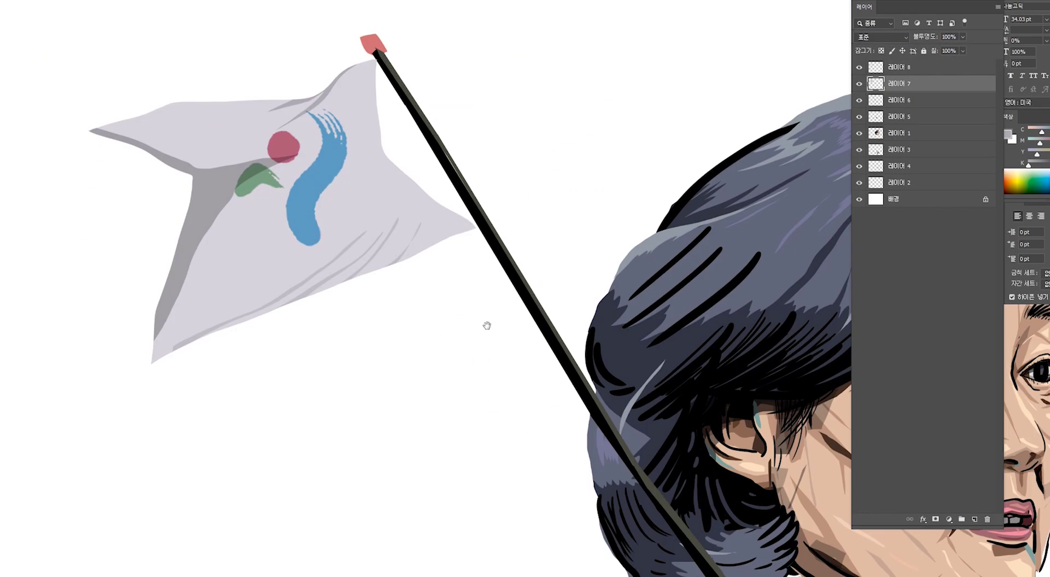
left_click_drag(487, 326, 486, 324)
left_click_drag(142, 164, 290, 224)
left_click_drag(207, 158, 159, 328)
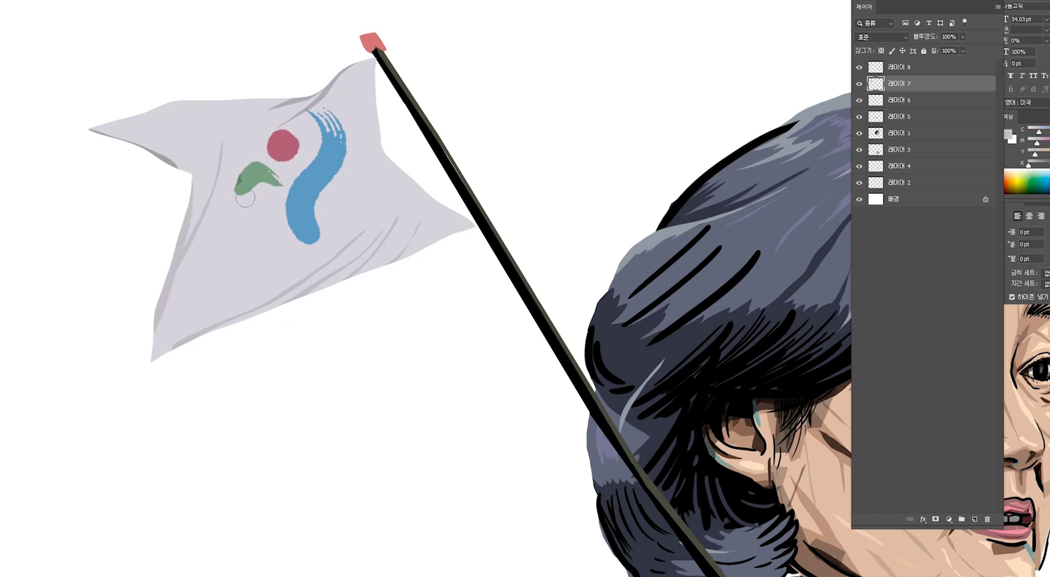
key("x")
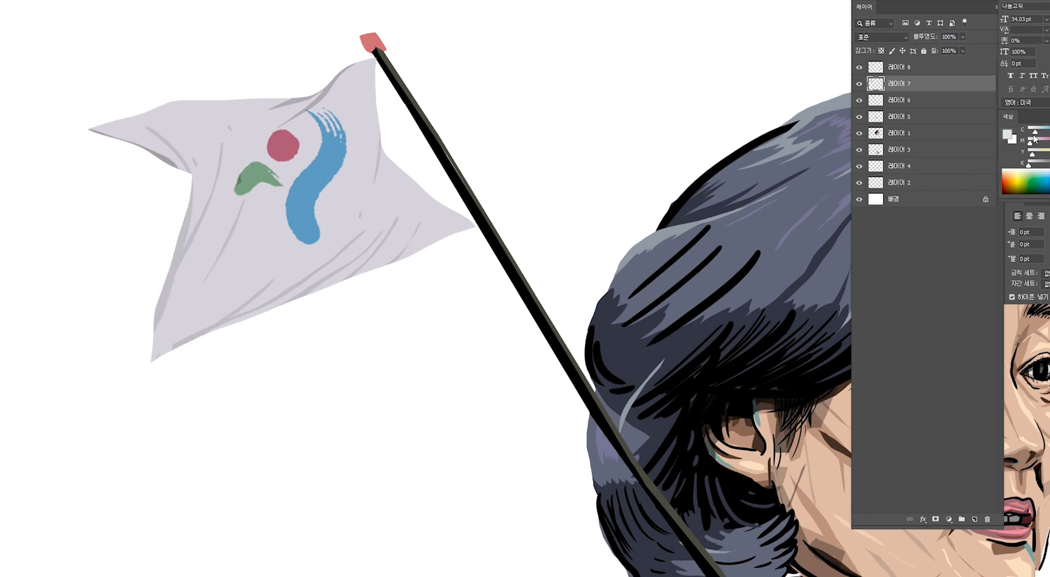
left_click_drag(258, 228, 164, 340)
left_click_drag(181, 324, 159, 350)
key("ctrl+minus")
key("ctrl+minus")
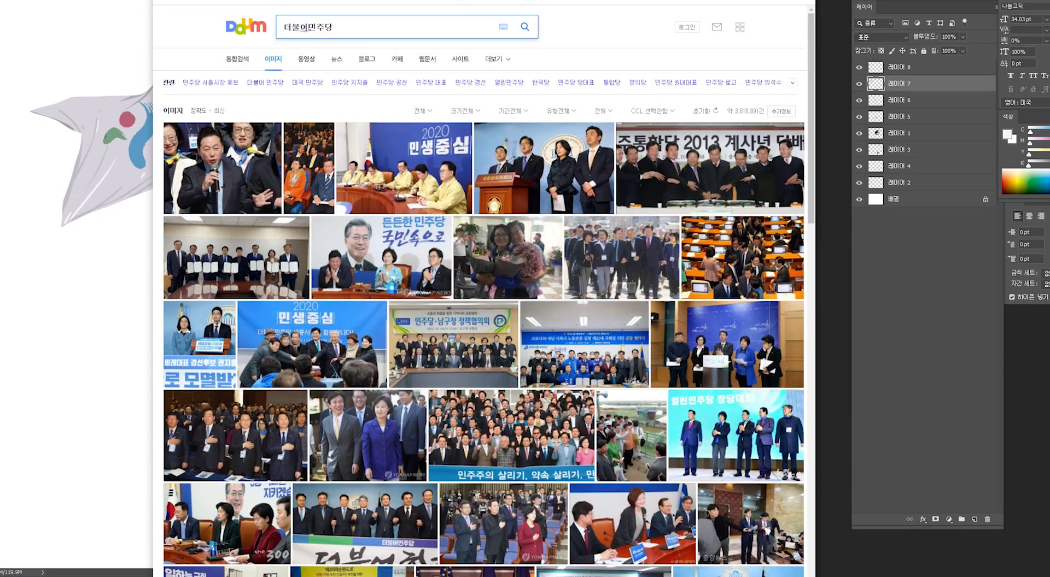
In the web browser, search Daum images for "더불어민주당 로고" and open the full-colour logo on a white background.
key("Return")
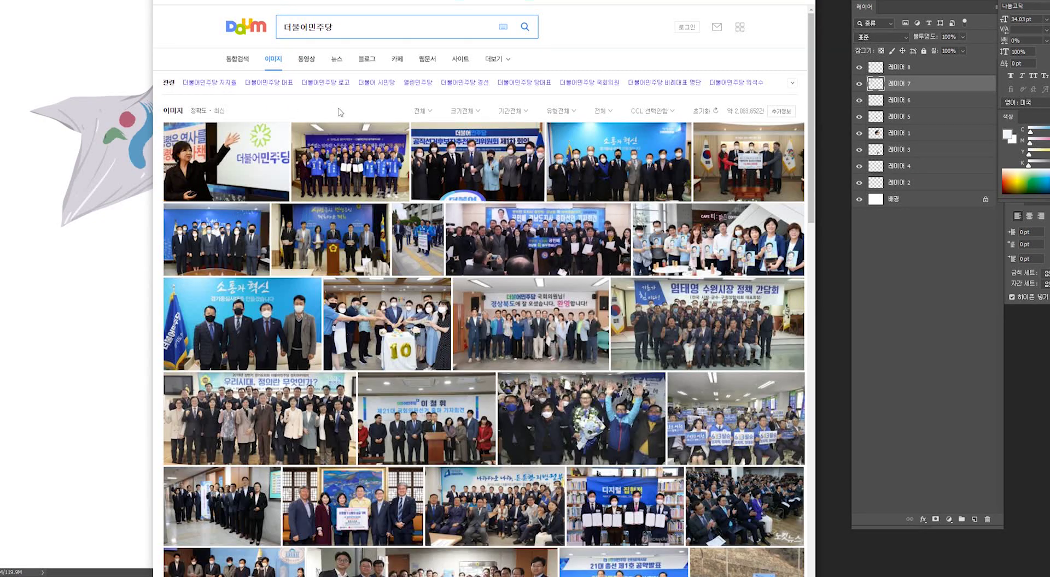
type("로고")
key("Return")
scroll(706, 384, "down", 4)
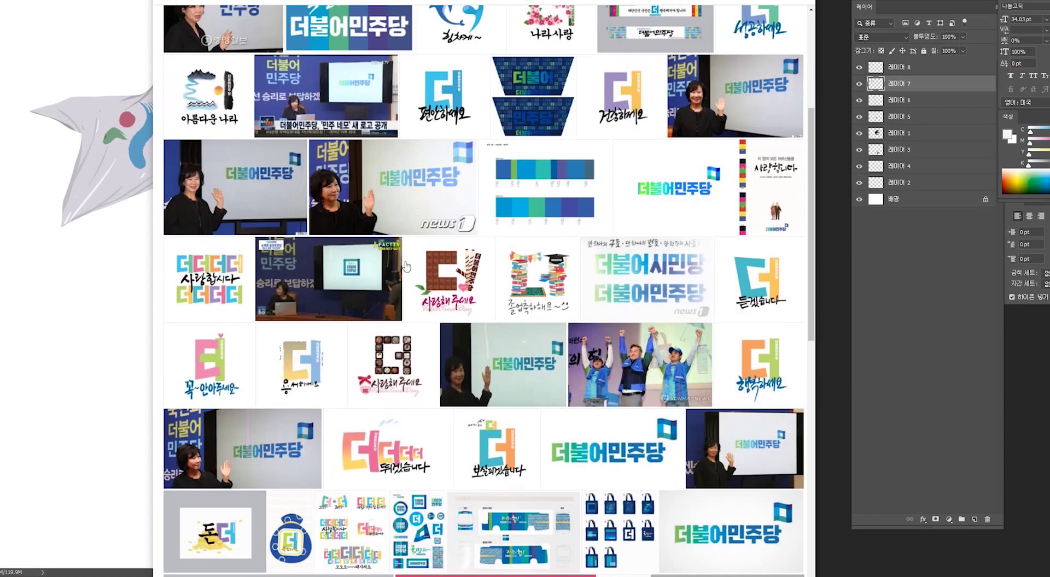
scroll(706, 385, "up", 4)
left_click(608, 165)
left_click(739, 262)
left_click(624, 257)
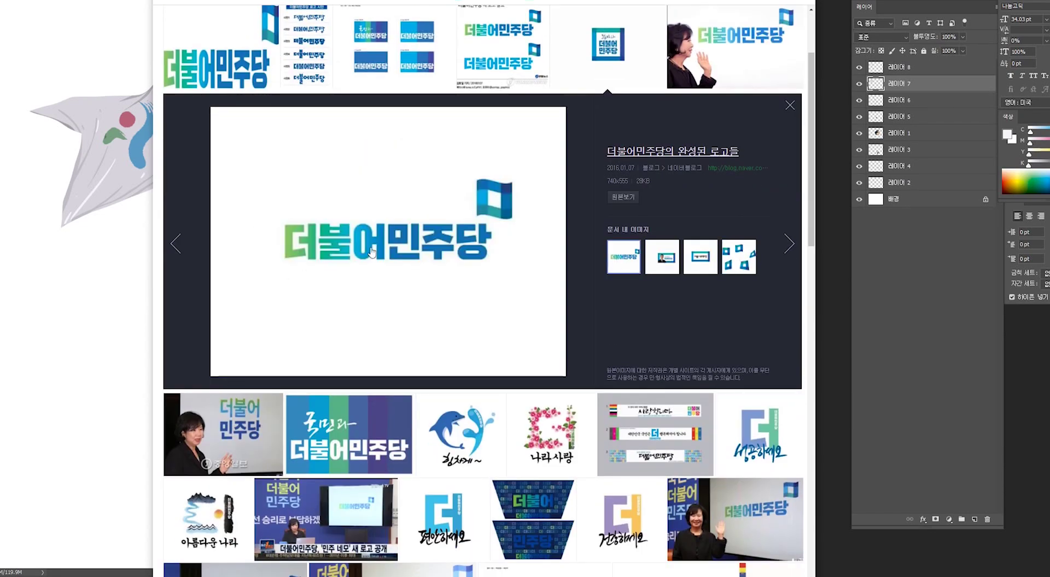
scroll(393, 229, "up", 3)
Back in Photoshop, paste the 더불어민주당 logo, bring it into the caricature above the flag layer, and move it over the jacket.
key("alt+Tab")
key("ctrl+n")
key("Return")
key("ctrl+v")
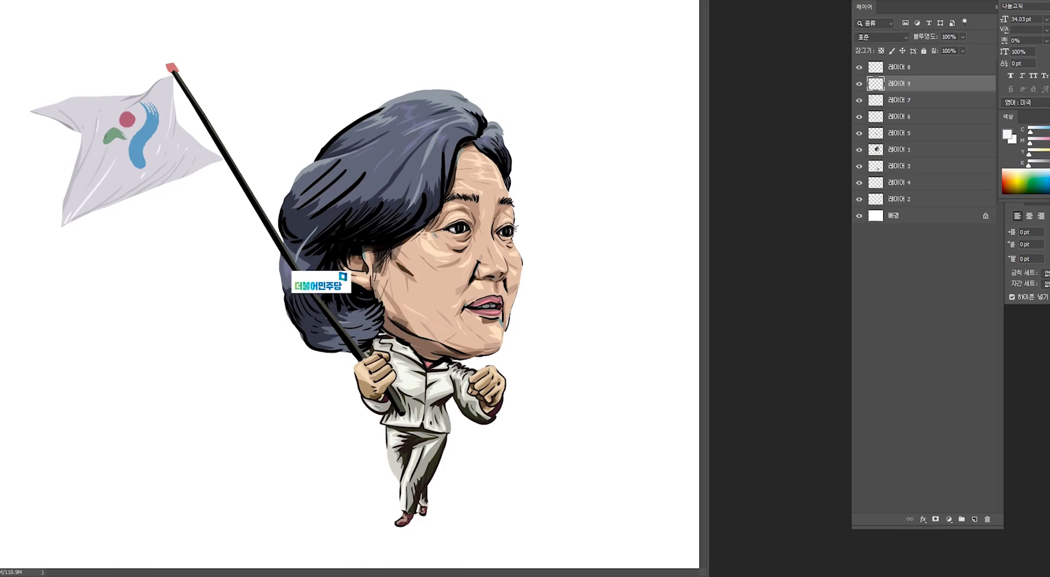
left_click_drag(321, 281, 437, 386)
key("Return")
key("ctrl+plus")
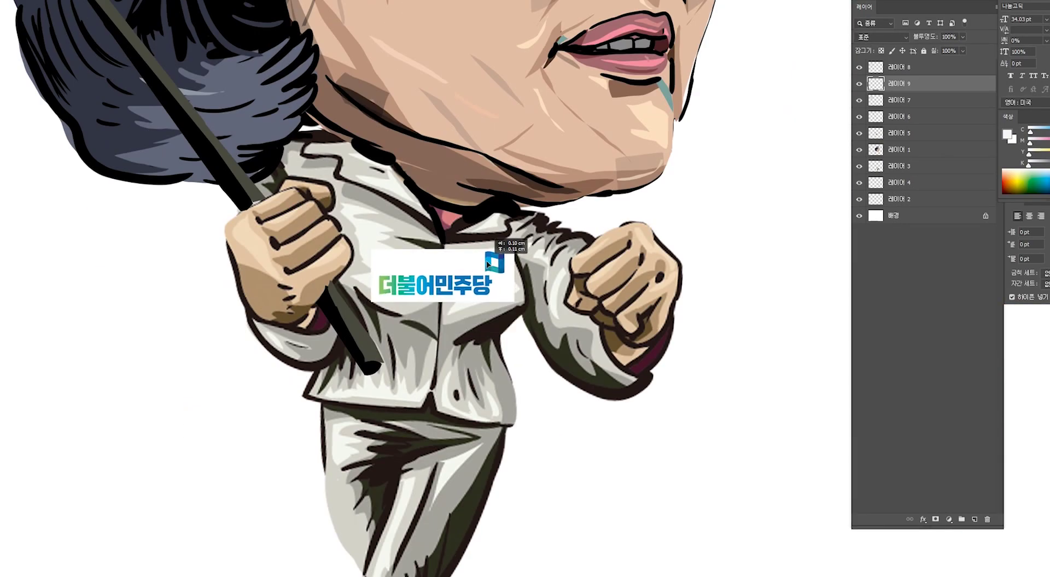
Shrink and tilt the 더불어민주당 logo and place it as a badge on the jacket's chest beside the pole-holding fist.
key("ctrl+minus")
scroll(795, 356, "right", 3)
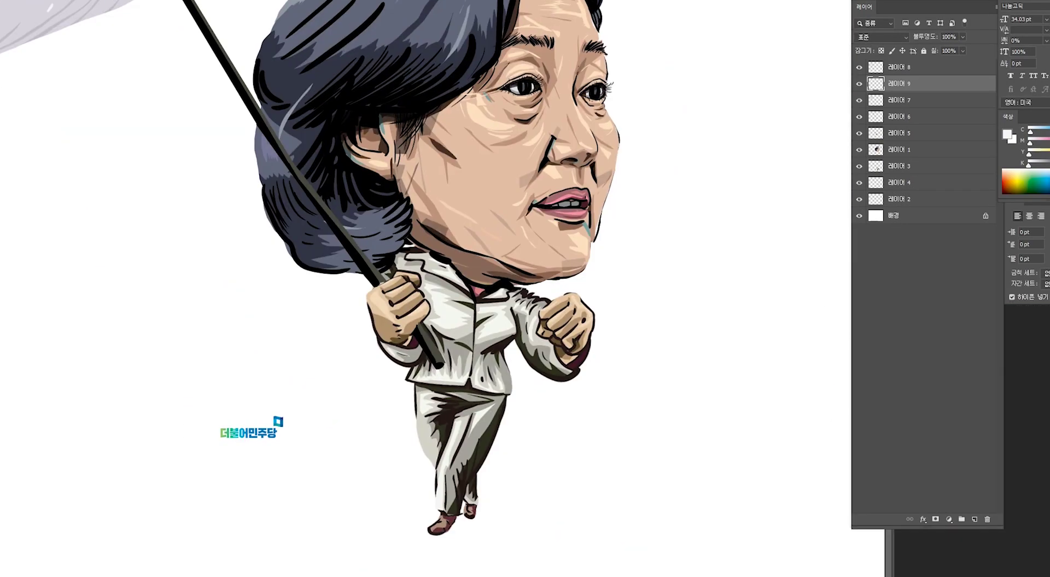
left_click_drag(250, 430, 447, 313)
key("Return")
key("ctrl+plus")
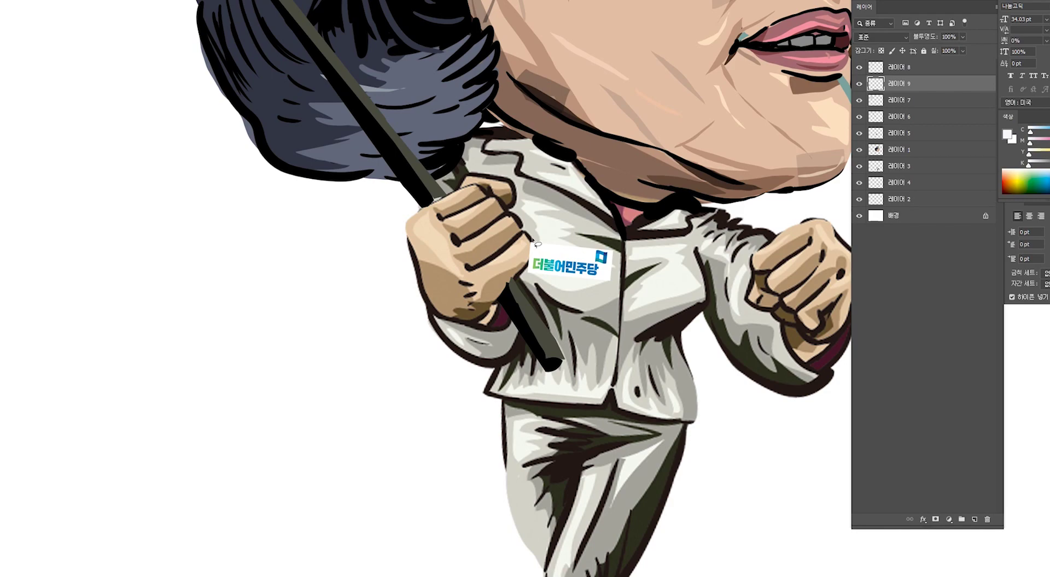
Lower the logo layer's opacity, add a layer above it, and reset the colours to black and white.
left_click_drag(962, 37, 952, 52)
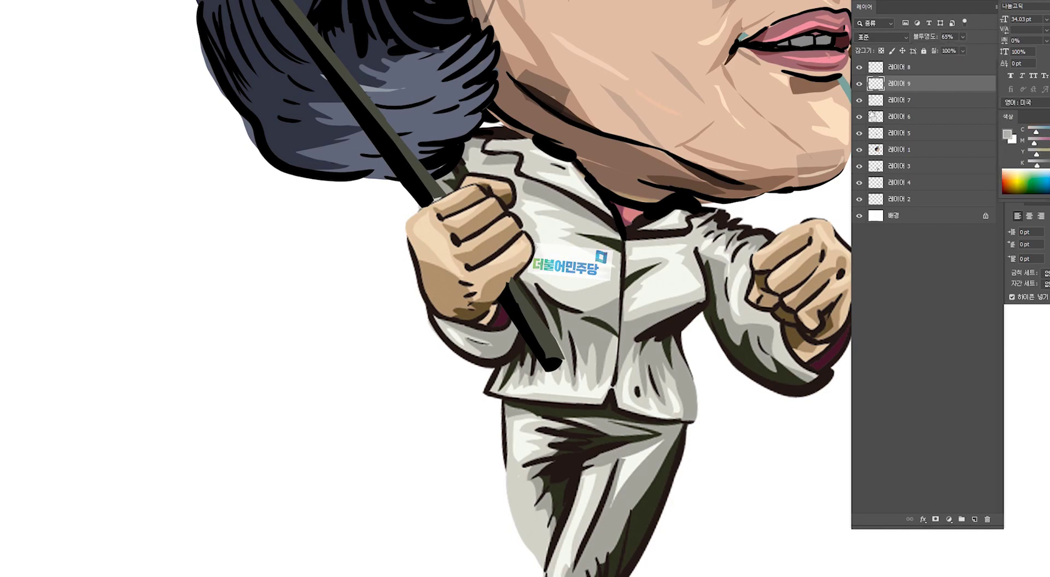
key("ctrl+shift+alt+n")
key("d")
scroll(634, 106, "down", 5)
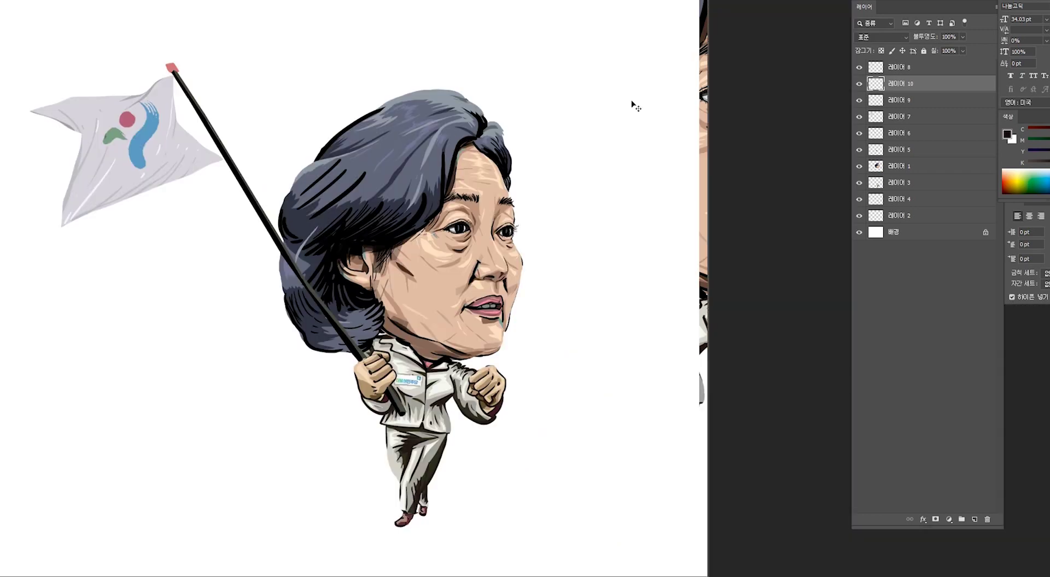
key("ctrl+minus")
Add a layer directly above the background, choose a light grey, and paint a slanted ground shadow under the feet.
left_click(897, 231)
key("ctrl+shift+alt+n")
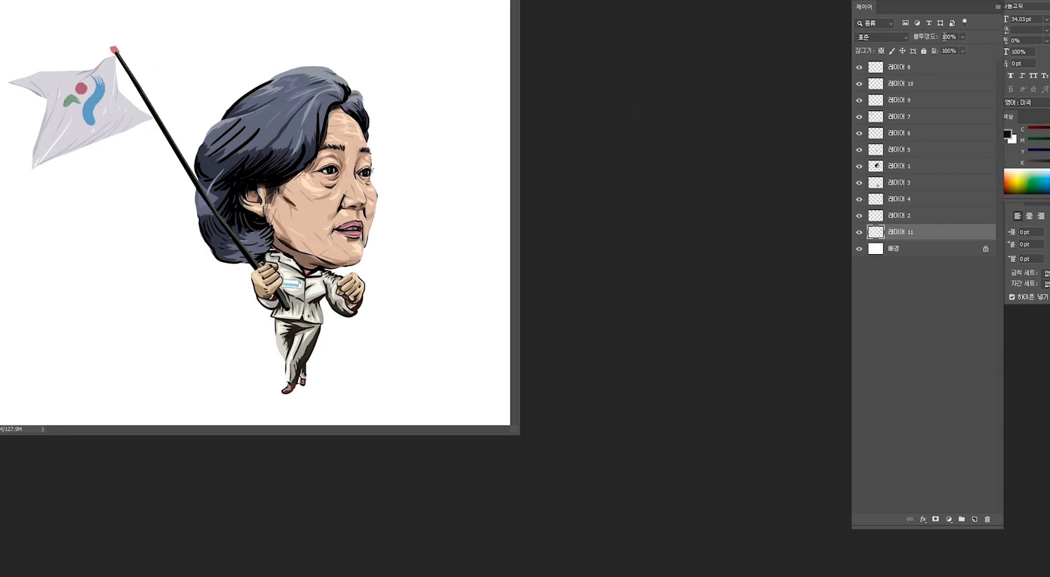
left_click(1040, 164)
key("ctrl+plus")
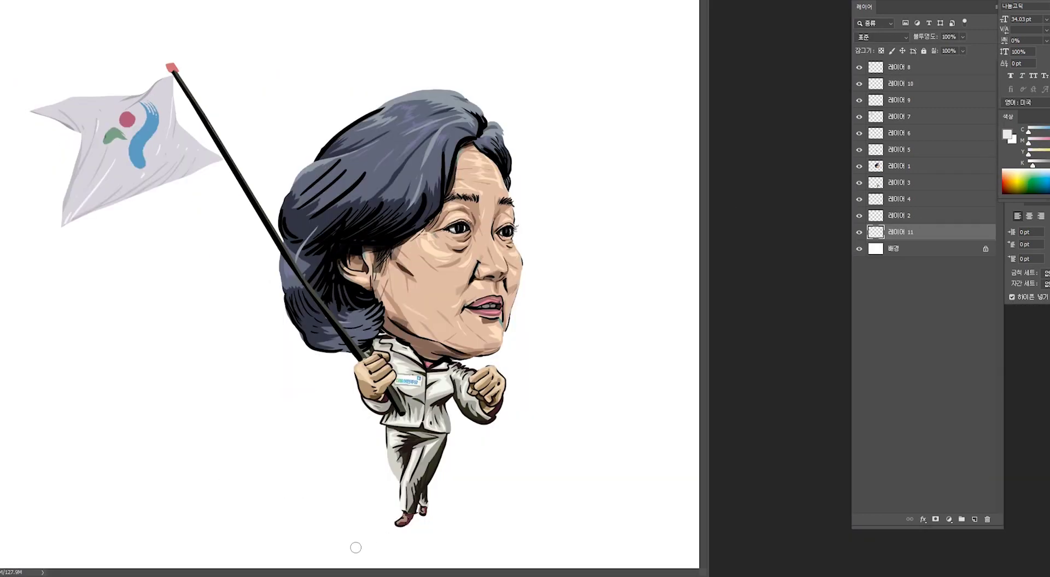
left_click_drag(356, 543, 451, 499)
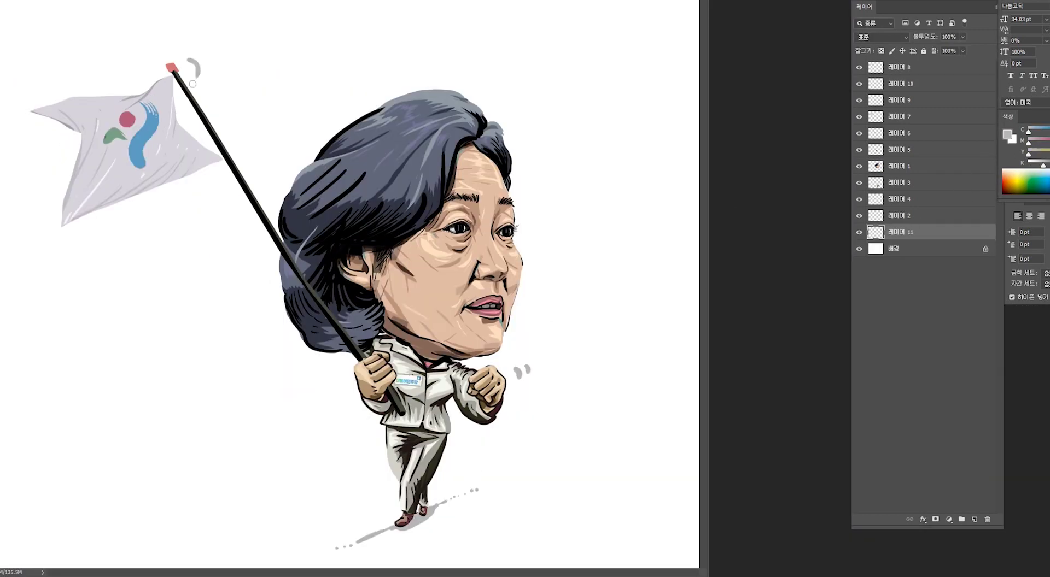
Paint short curved grey motion marks beside the raised fist, the flagpole and the flag's outer tip.
key("ctrl+plus")
key("ctrl+plus")
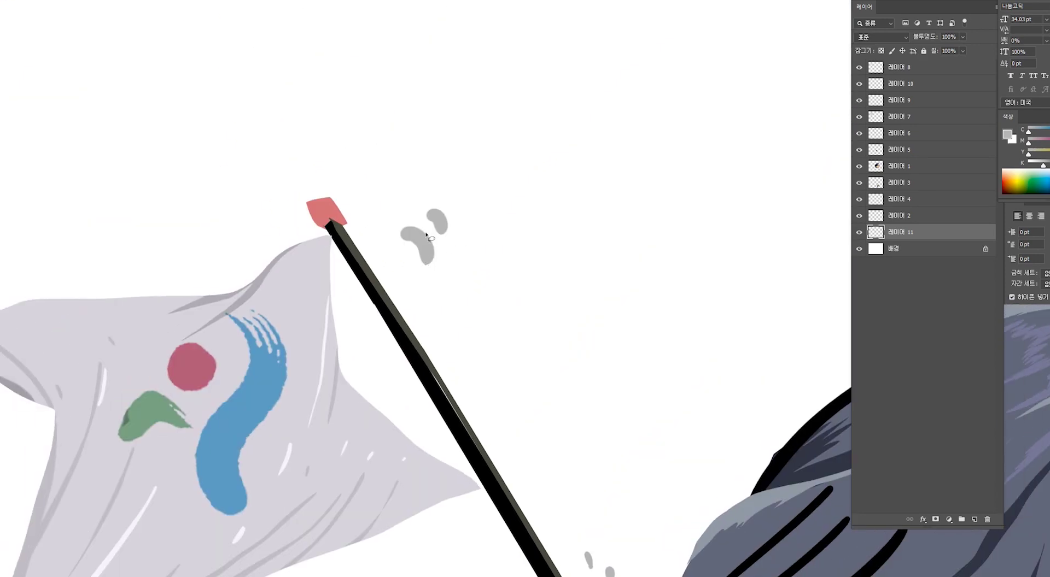
key("ctrl+minus")
key("ctrl+minus")
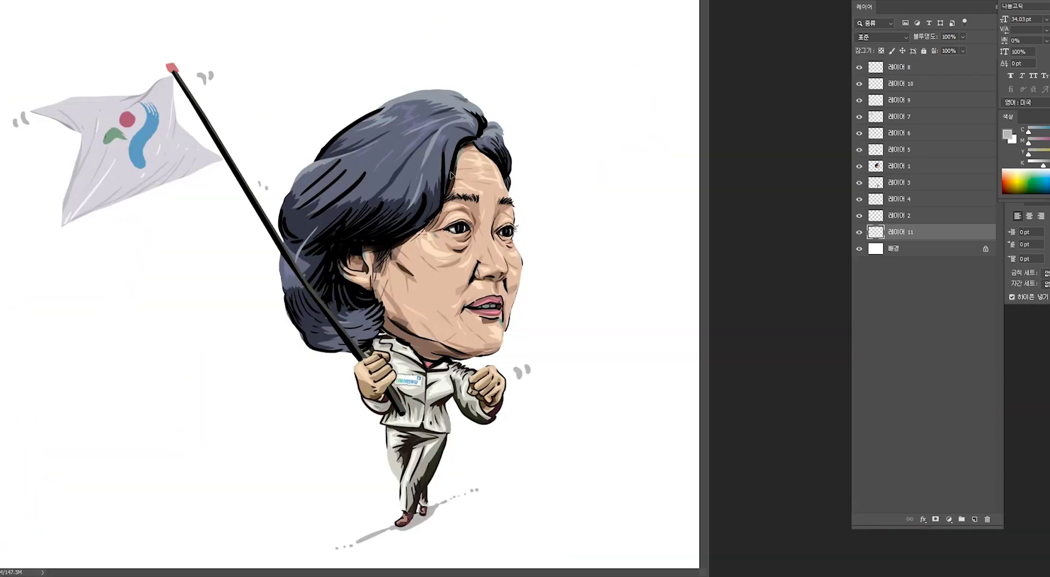